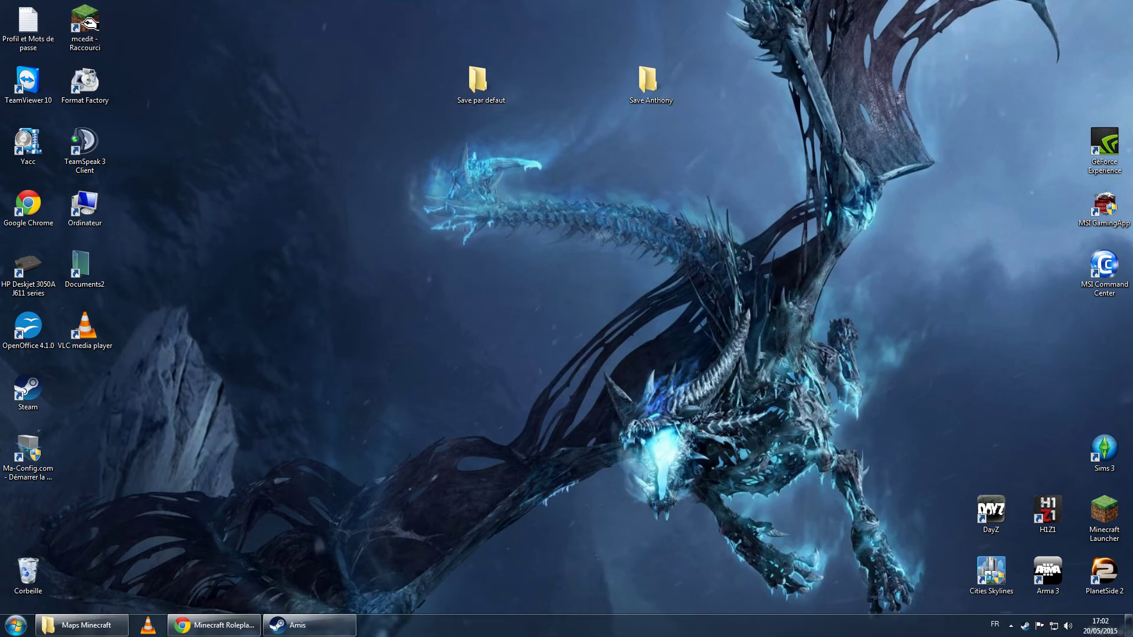
- Switch to Chrome and look over the name and recent posts of the Facebook page "Minecraft Roleplay : Libertia Fusion des mondes"
left_click(214, 625)
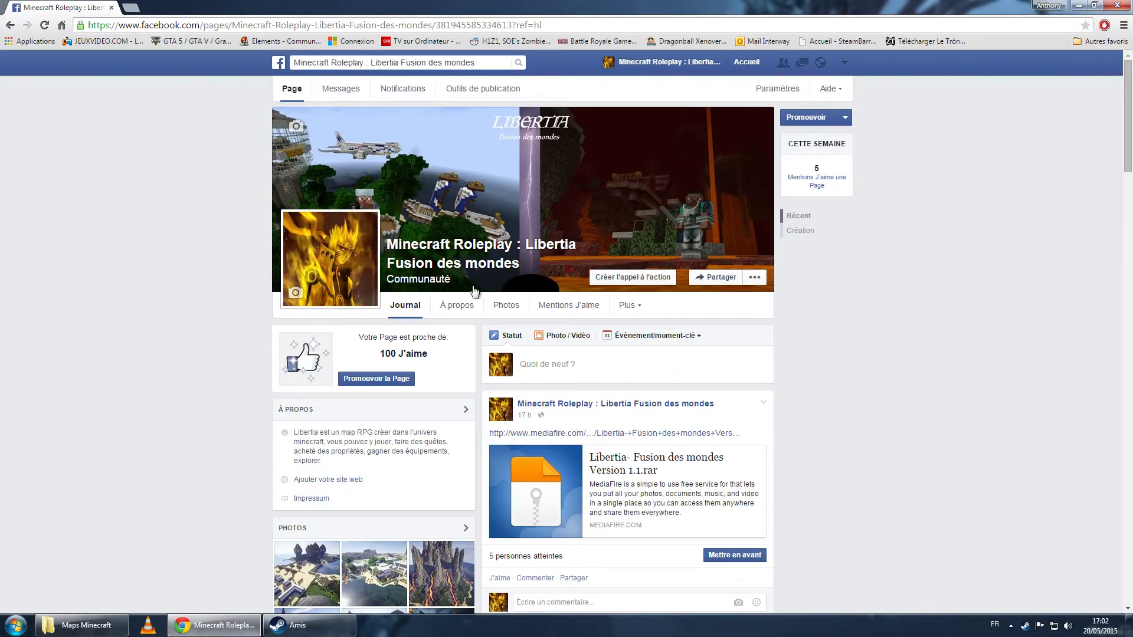
left_click_drag(306, 61, 461, 62)
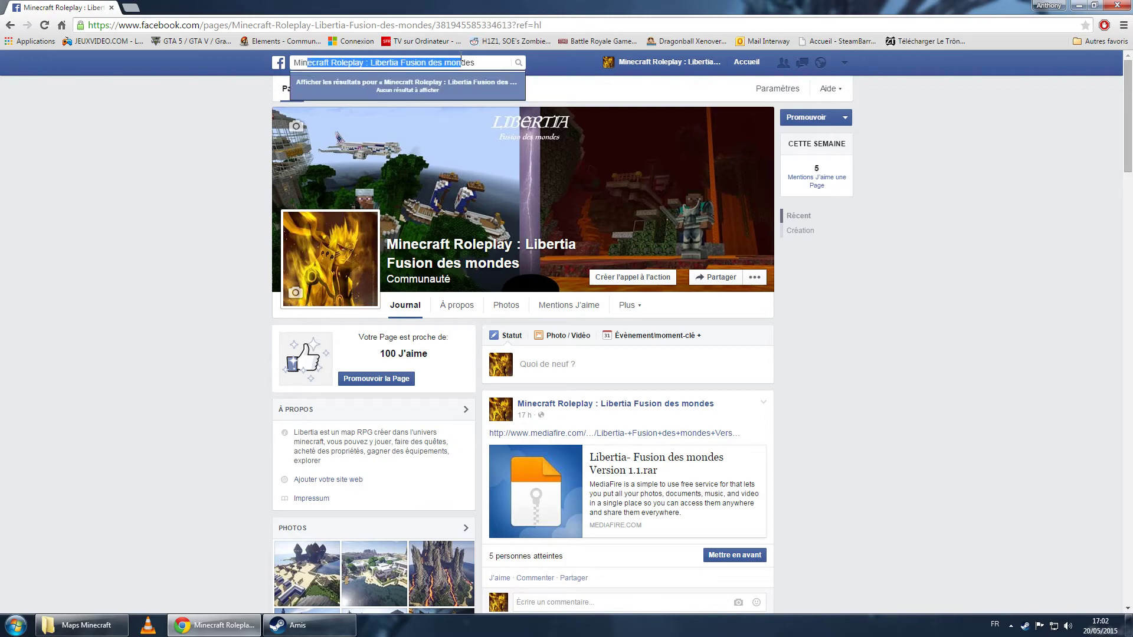
key("ctrl+a")
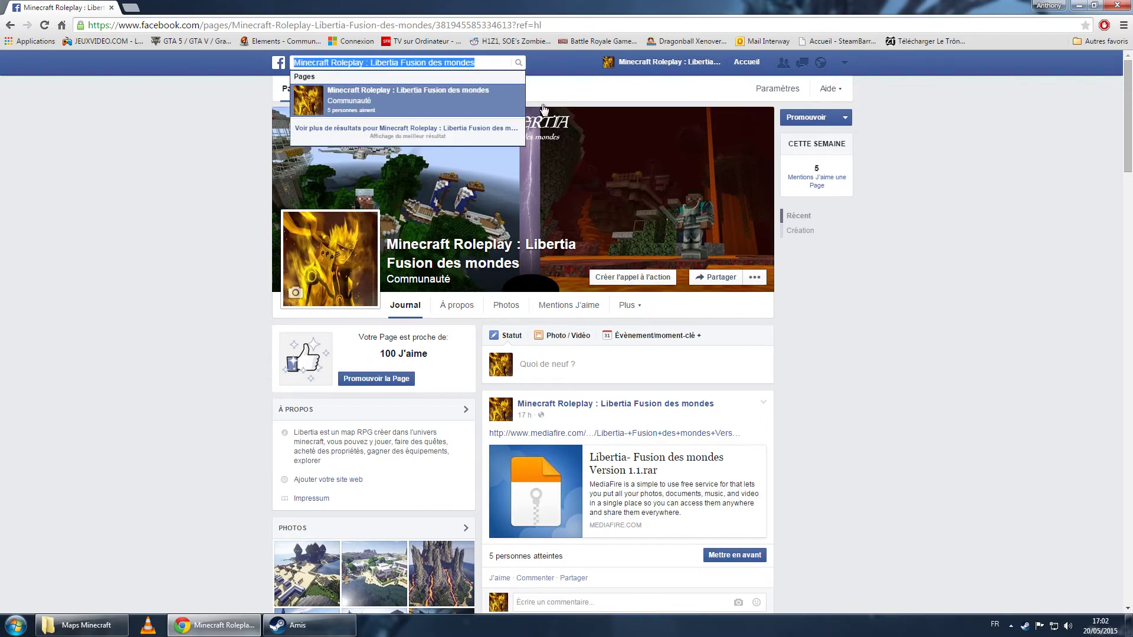
left_click(879, 280)
scroll(923, 267, "down", 7)
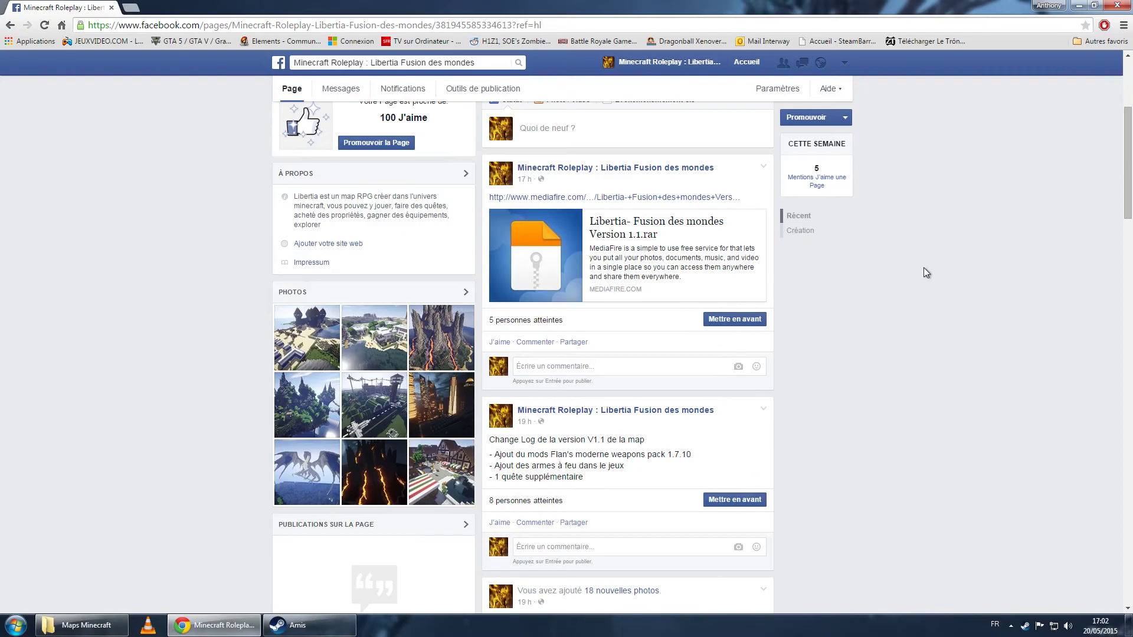
scroll(923, 267, "down", 4)
scroll(923, 267, "up", 3)
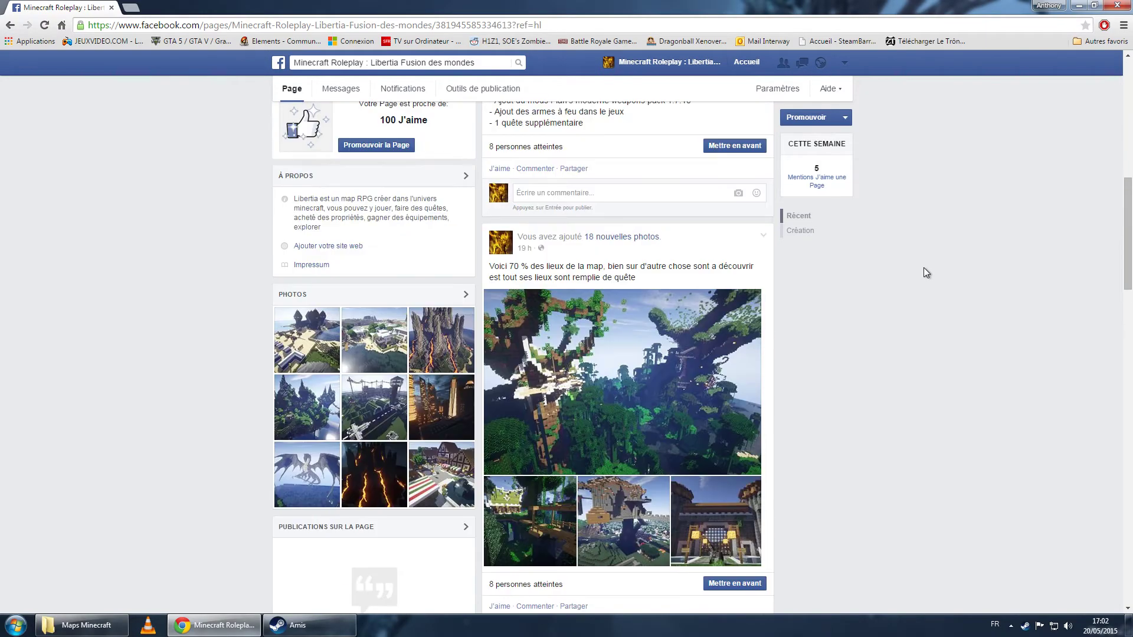
scroll(890, 181, "up", 5)
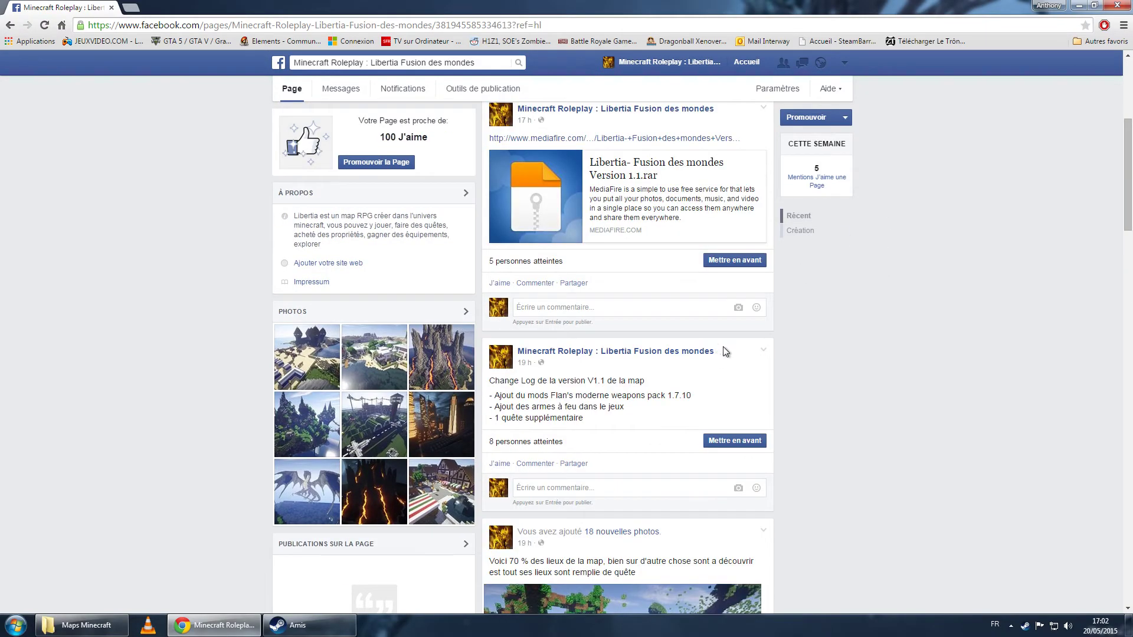
scroll(720, 347, "up", 5)
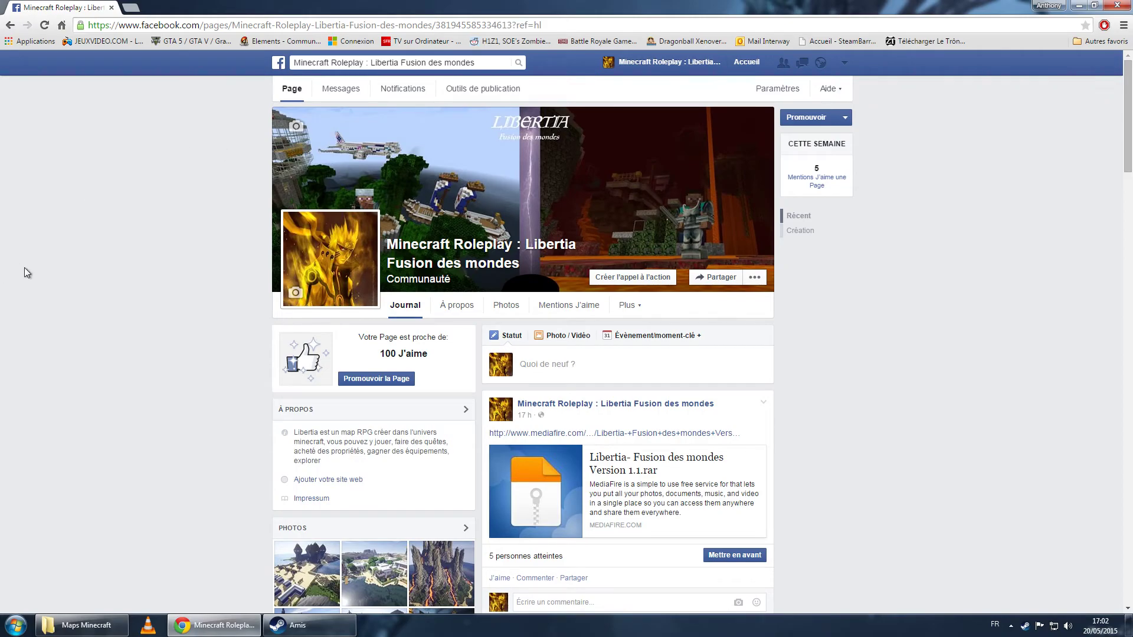
- Browse the page's photos of the map from the first thumbnail onward, then close the photo viewer and minimize the browser
scroll(47, 292, "down", 4)
left_click(304, 339)
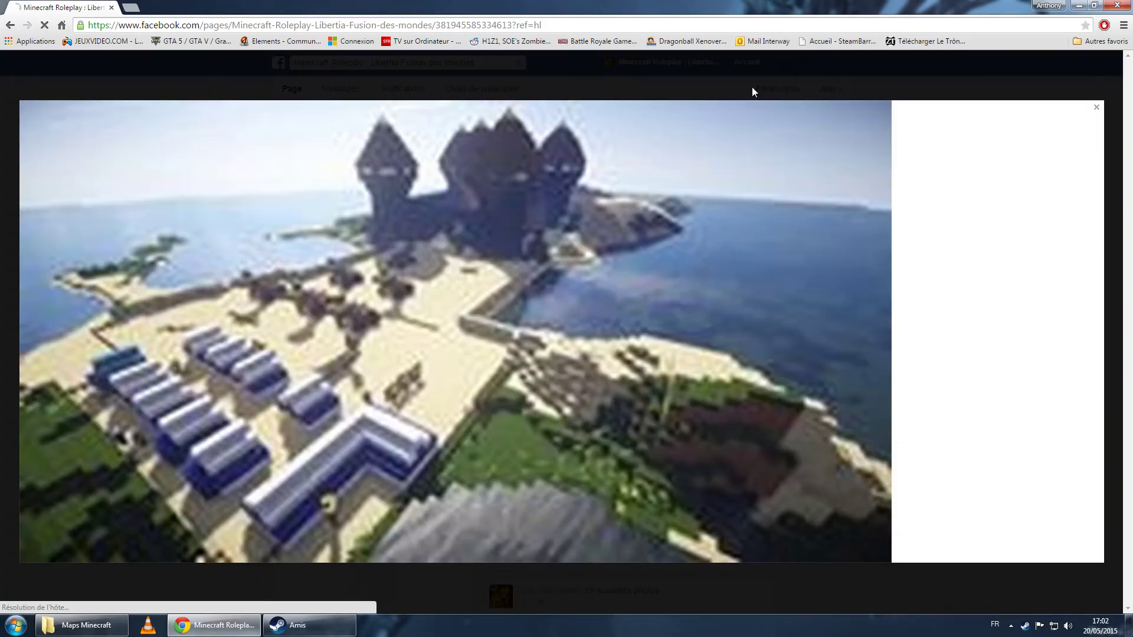
left_click(879, 346)
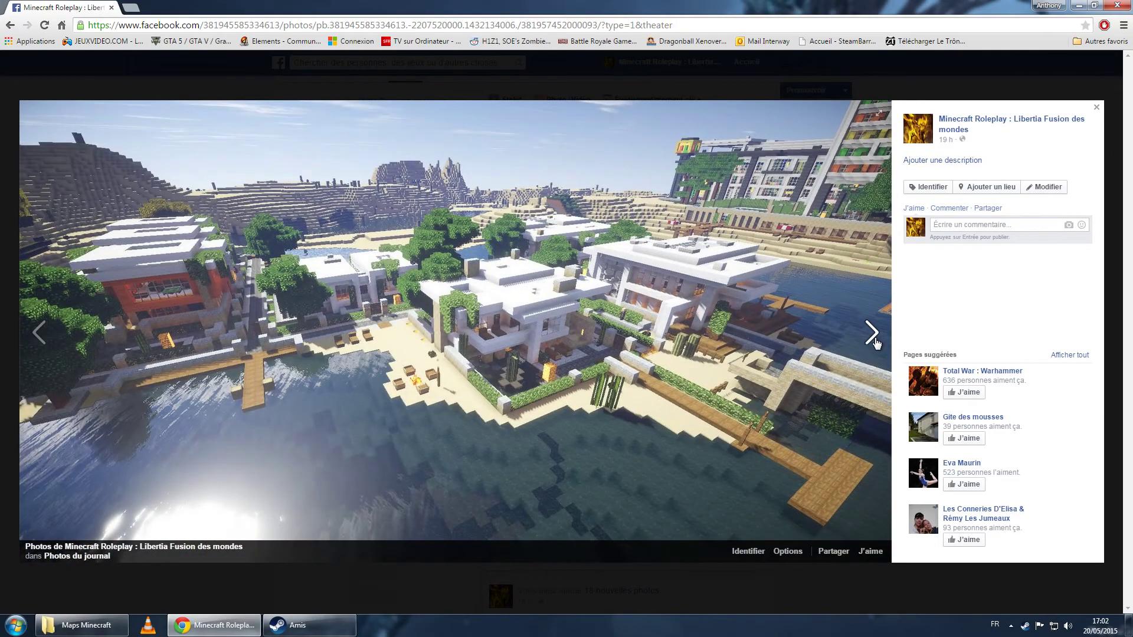
left_click(876, 344)
left_click(876, 343)
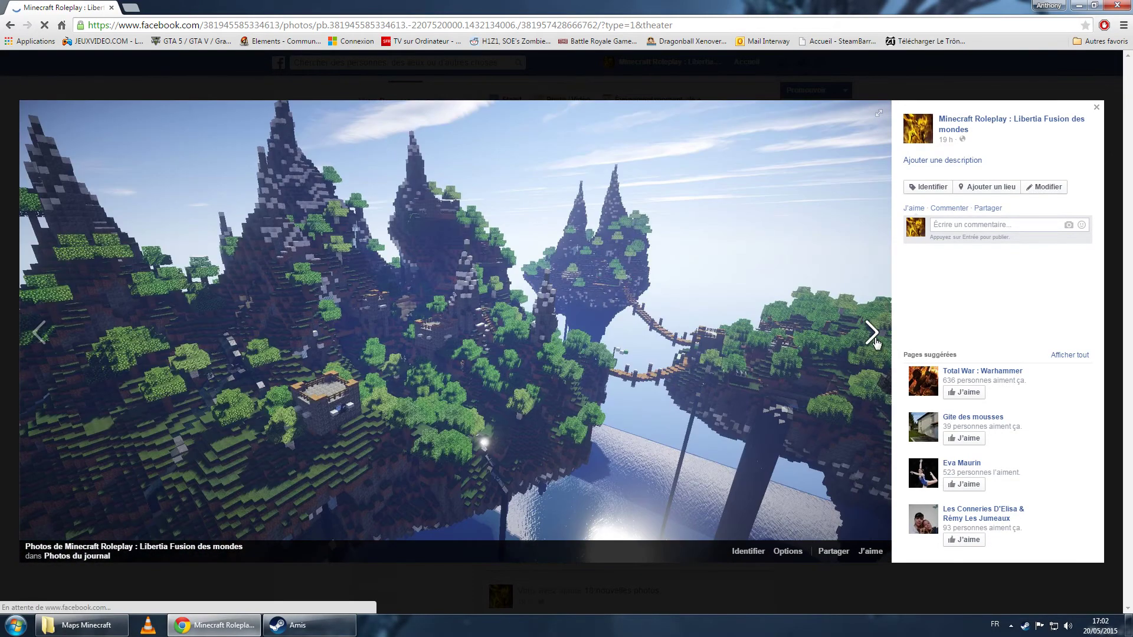
left_click(876, 343)
left_click(875, 343)
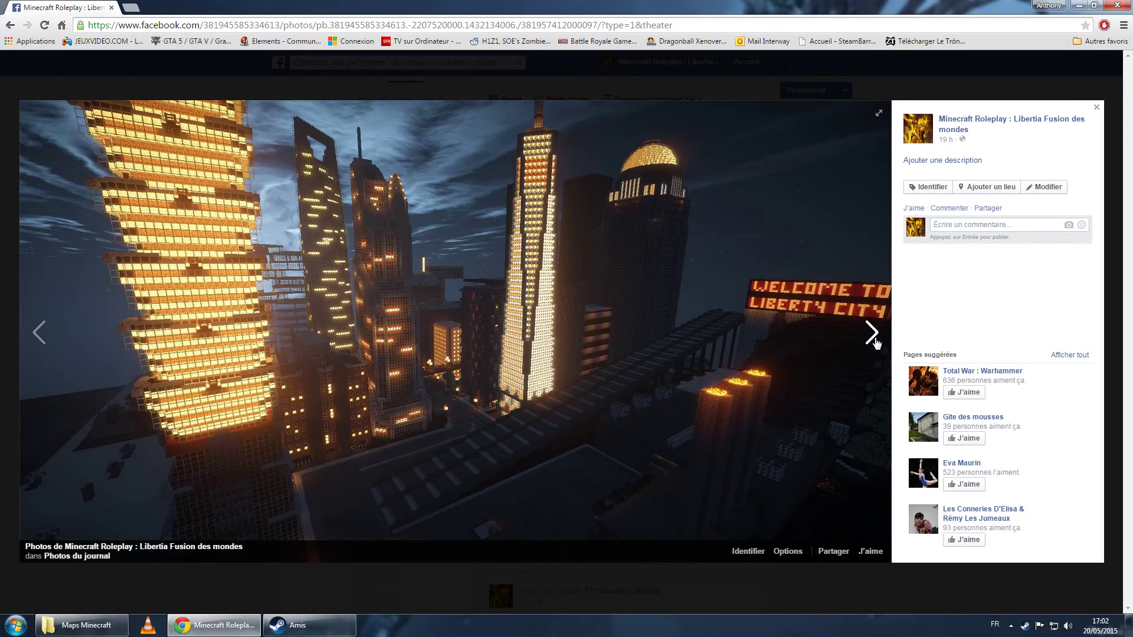
left_click(876, 343)
left_click(875, 344)
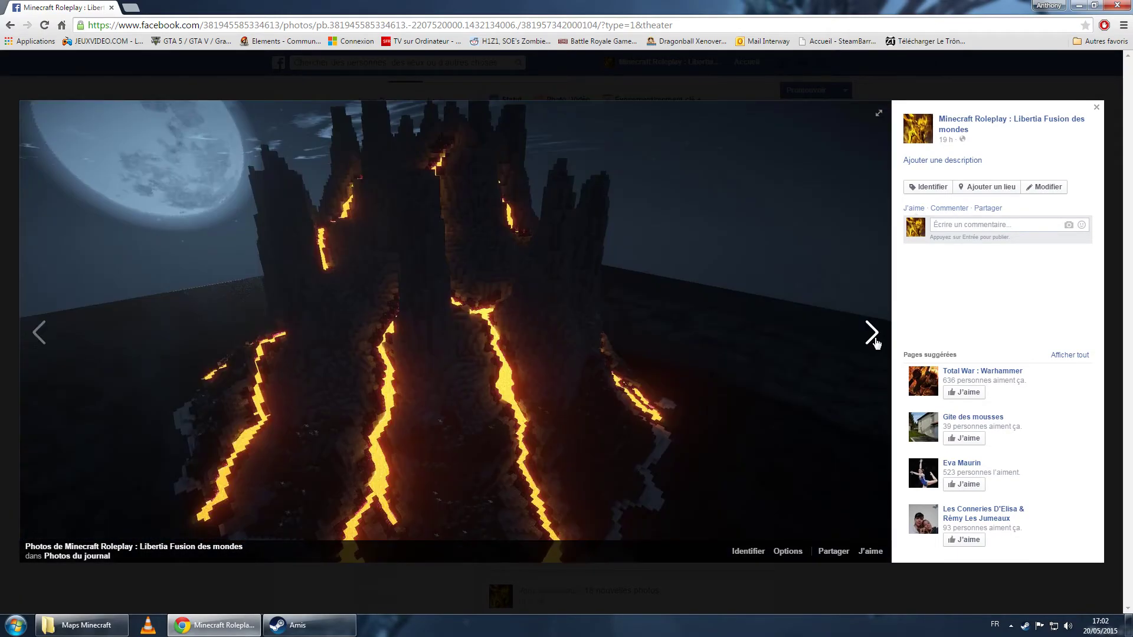
left_click(875, 343)
left_click(876, 343)
left_click(875, 344)
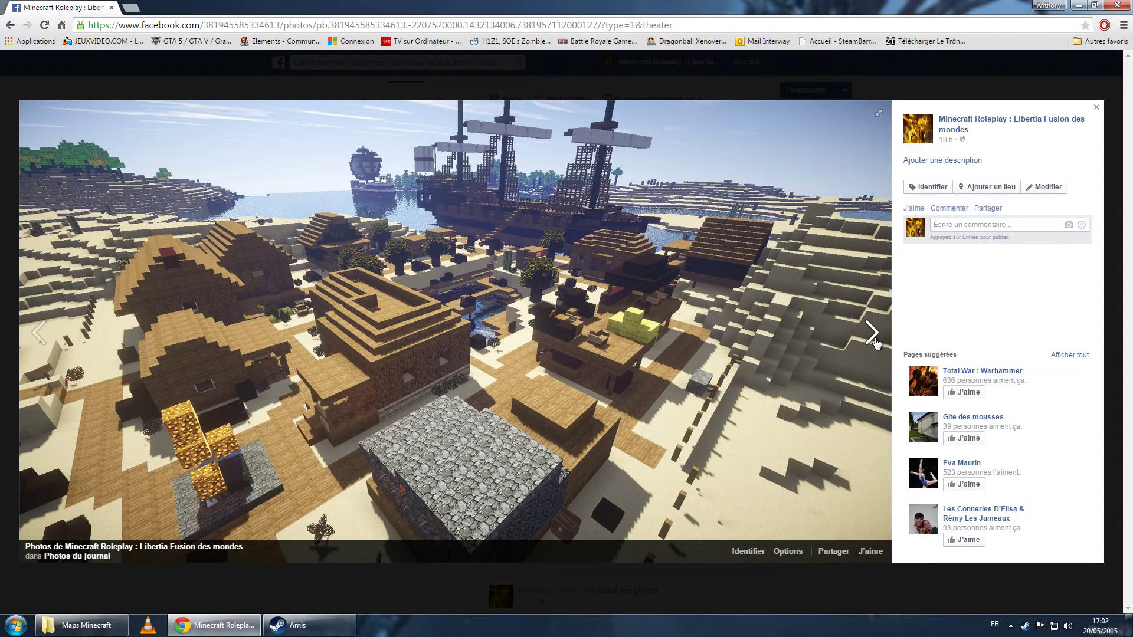
left_click(875, 343)
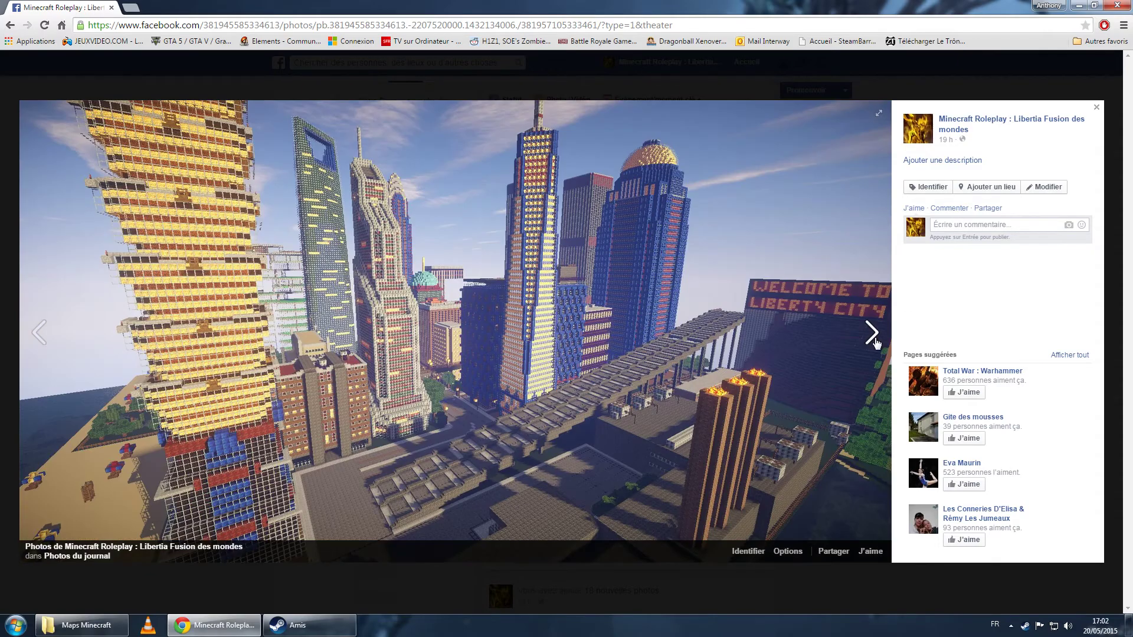
left_click(1096, 109)
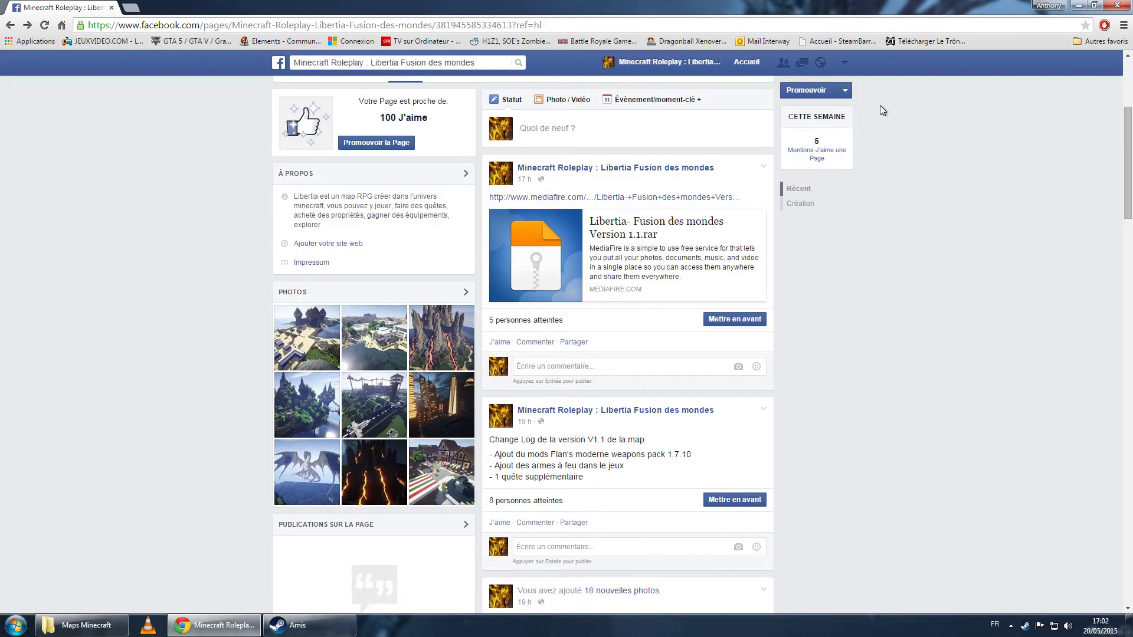
left_click(1077, 6)
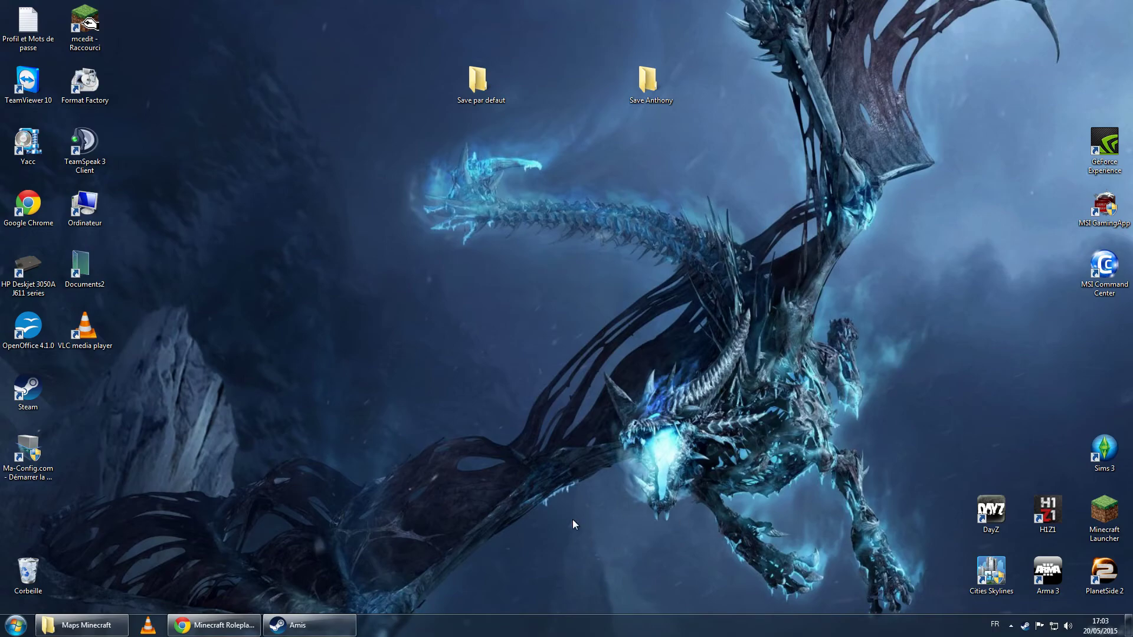
- Return to the Facebook page in Chrome, review the download link and V1.1 change log posts, and minimize the browser
left_click(212, 625)
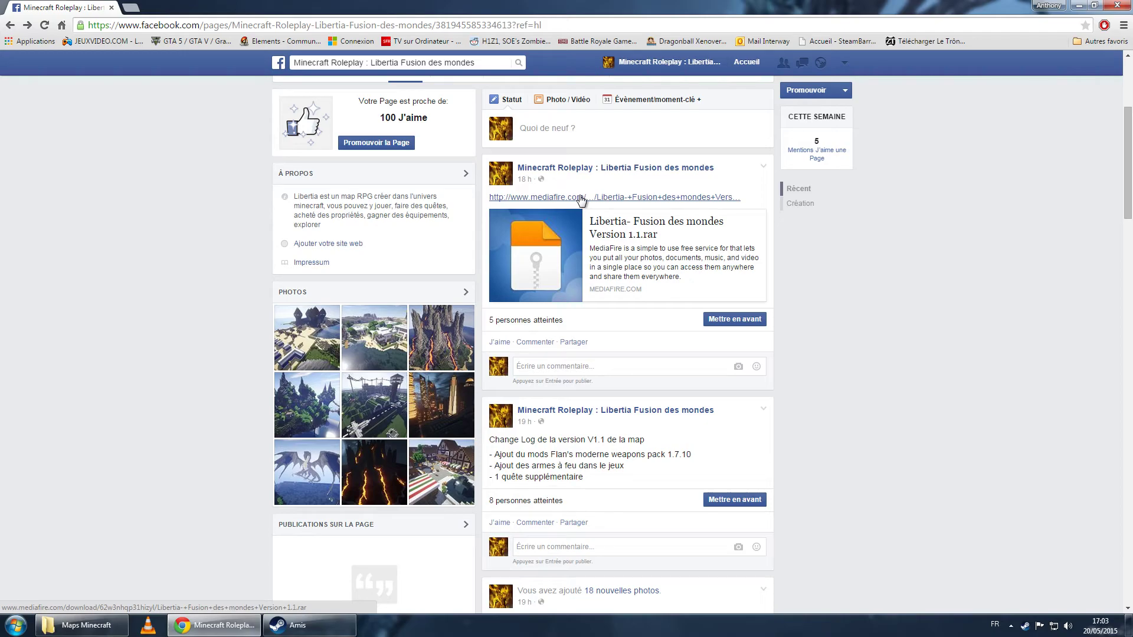
left_click(762, 413)
scroll(762, 414, "down", 2)
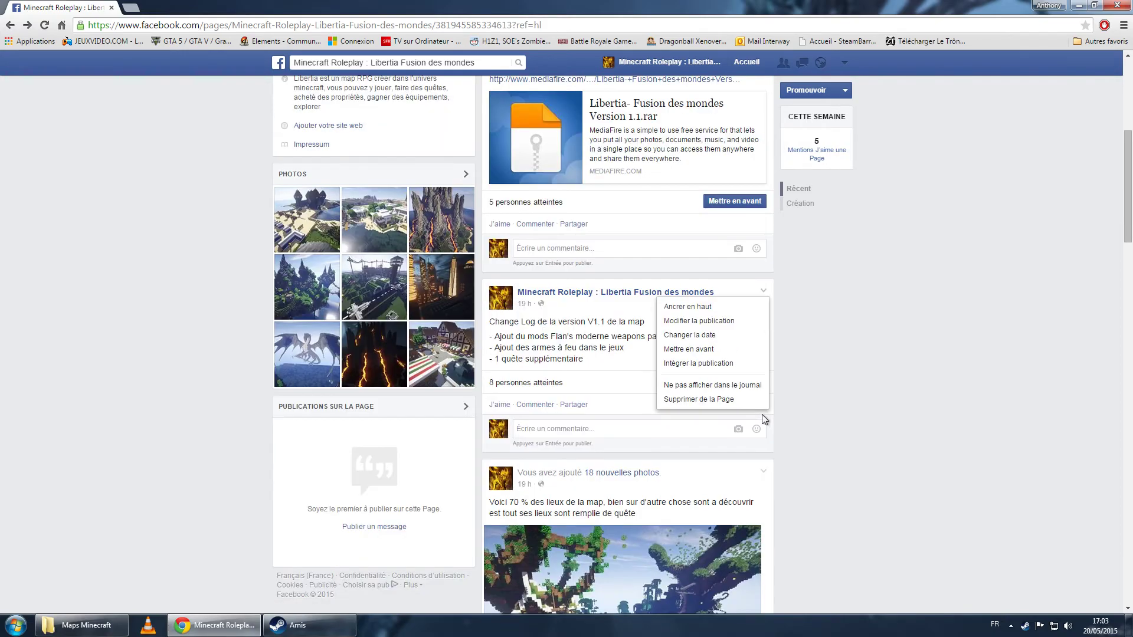
left_click(859, 307)
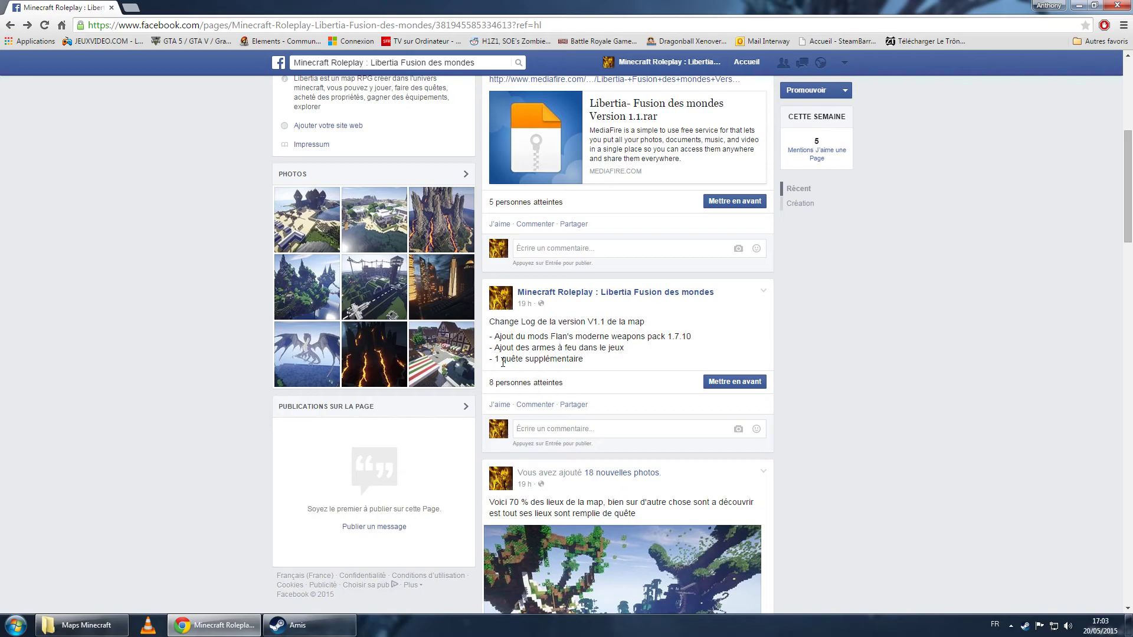
left_click(1075, 6)
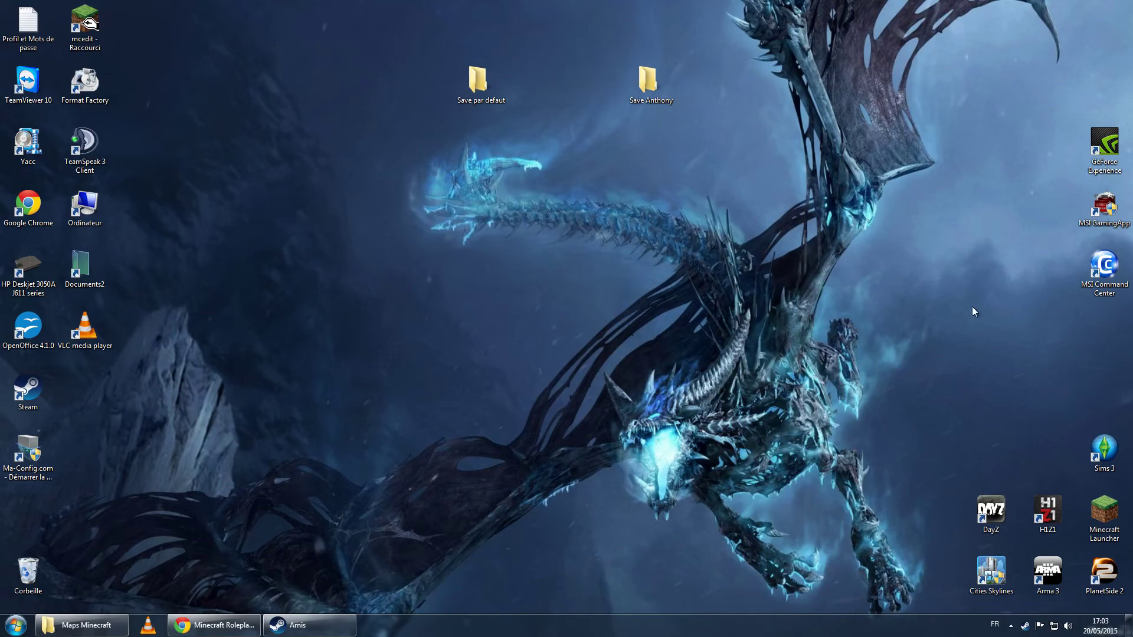
- Open the "Libertia- Fusion des mondes Version 1.1" archive from the Maps Minecraft folder in WinRAR and dismiss the licence reminder
left_click(83, 624)
left_click_drag(578, 82, 694, 110)
left_click(473, 200)
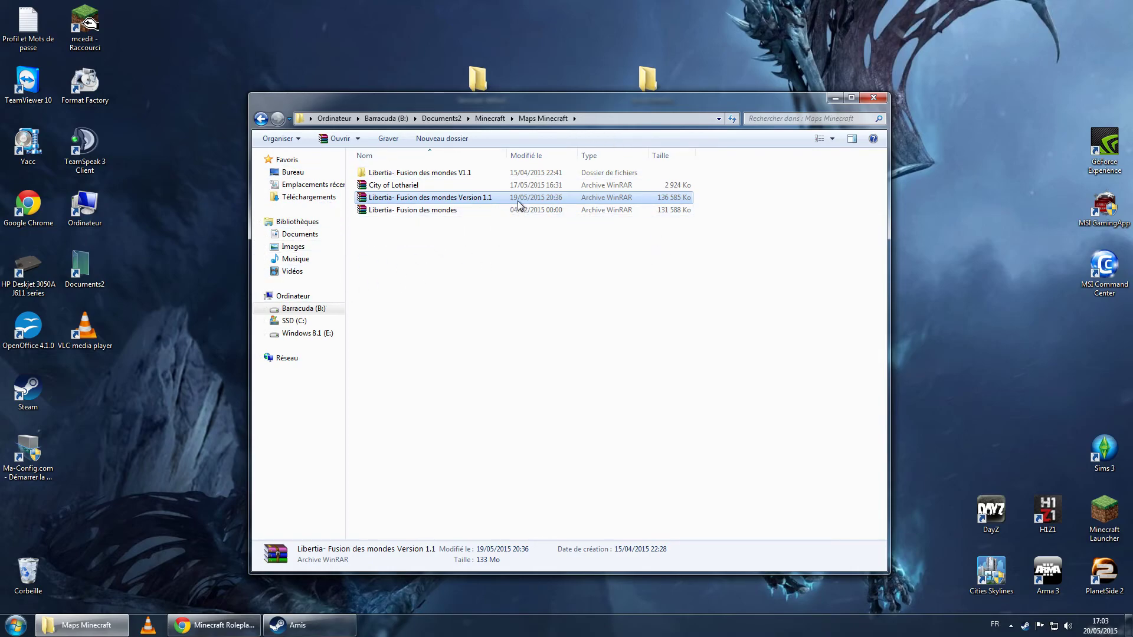
double_click(470, 203)
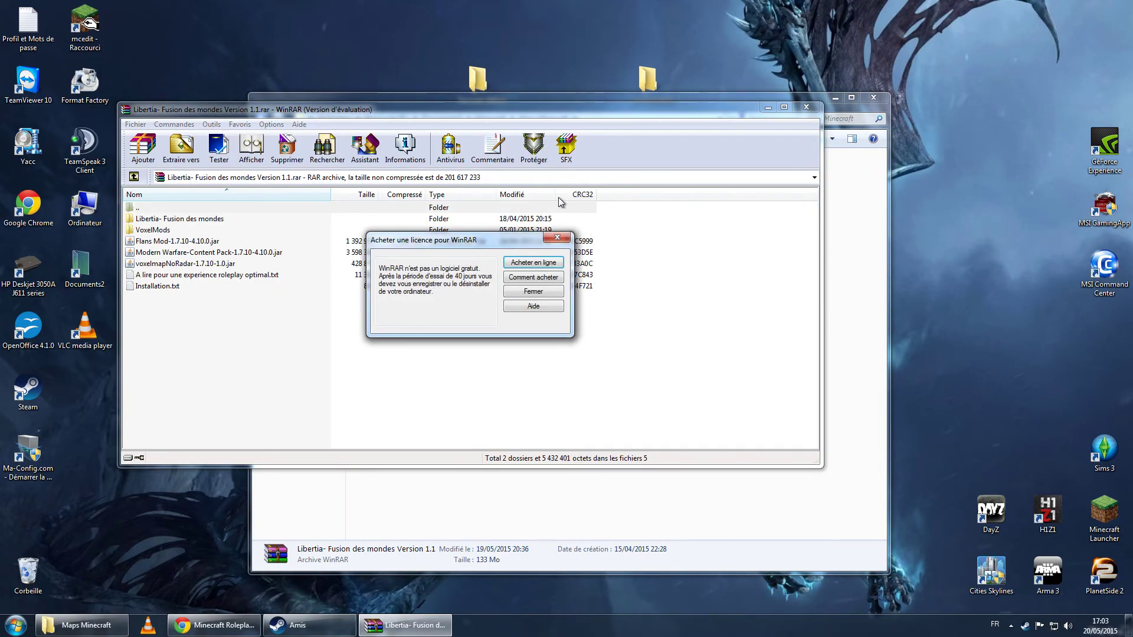
left_click(557, 237)
left_click_drag(584, 118, 780, 118)
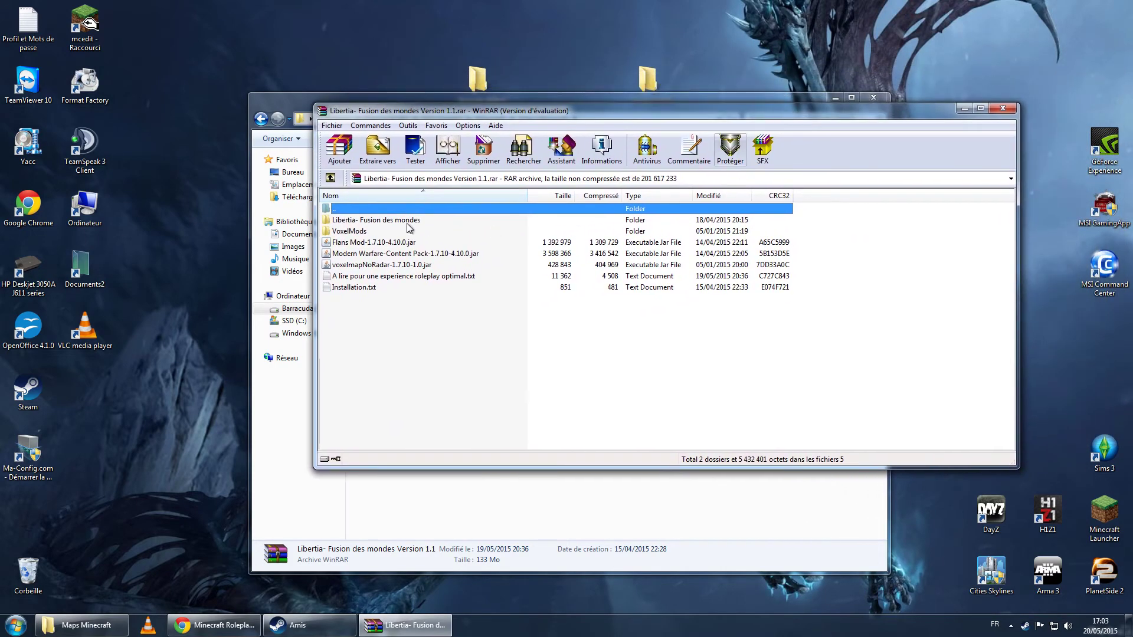
- Examine the archive's contents: the map folder, VoxelMods, the three mod .jar files and the two text files
left_click(381, 222)
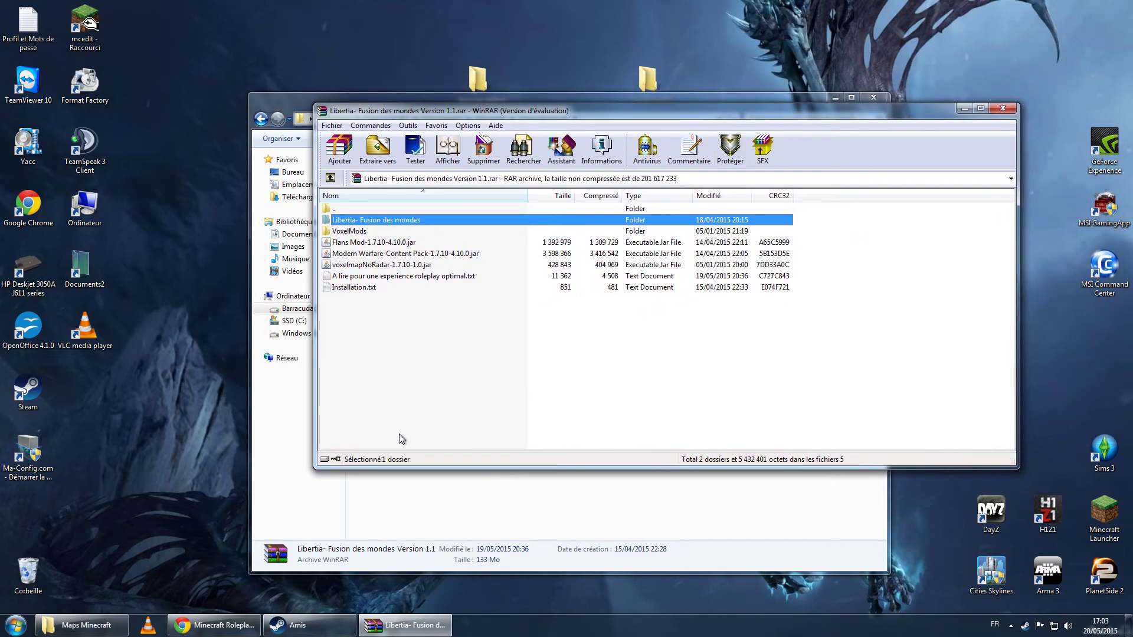
left_click(346, 236)
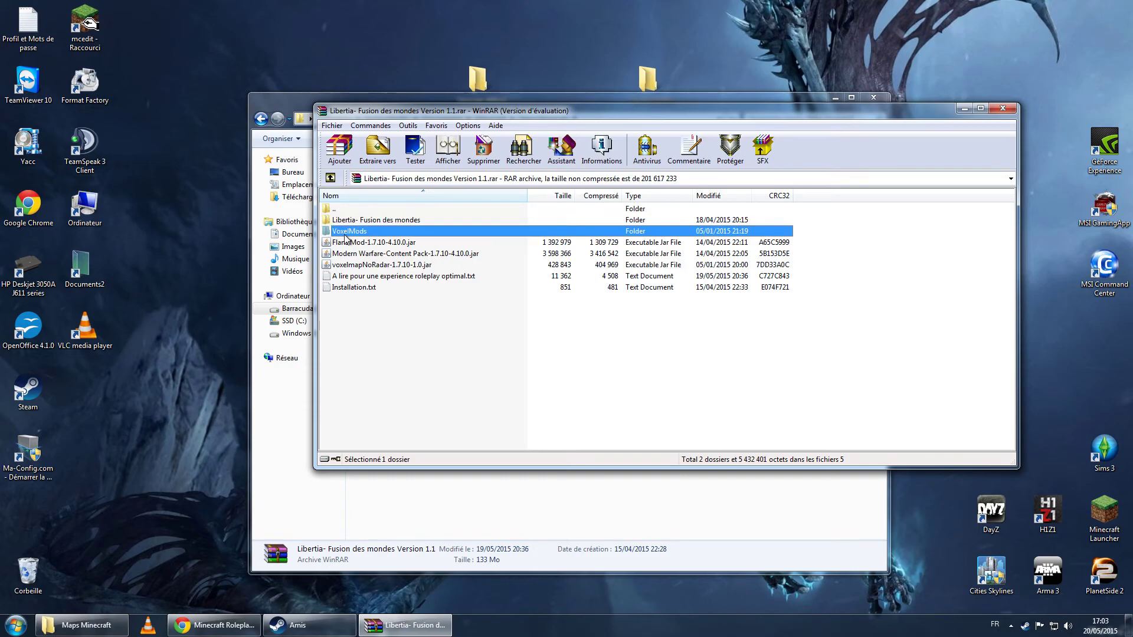
left_click(359, 267)
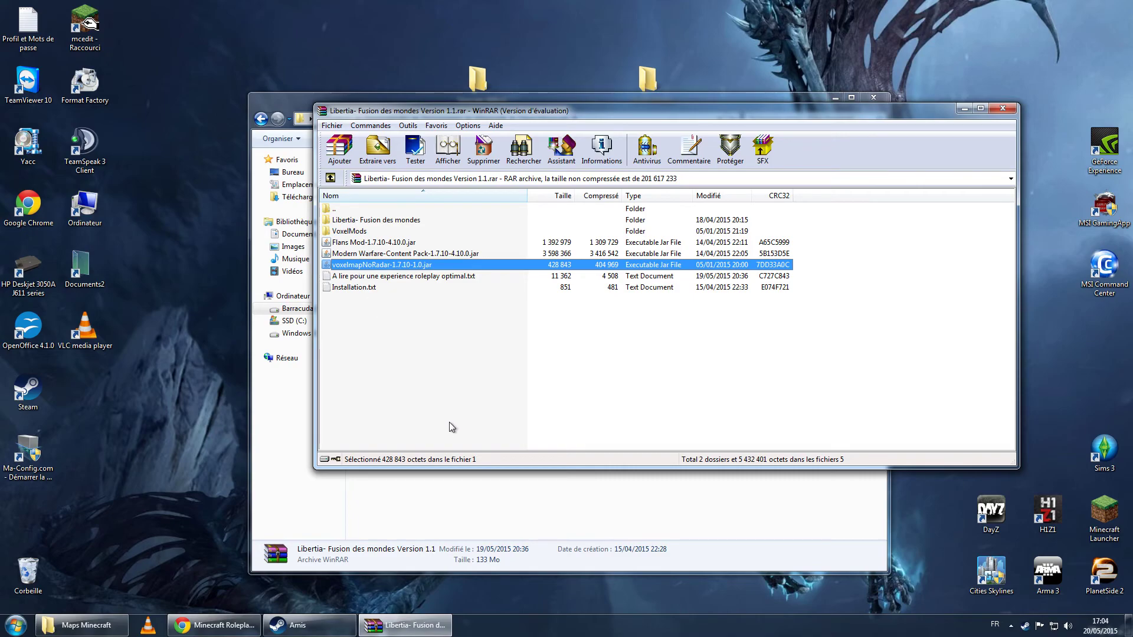
left_click(367, 243)
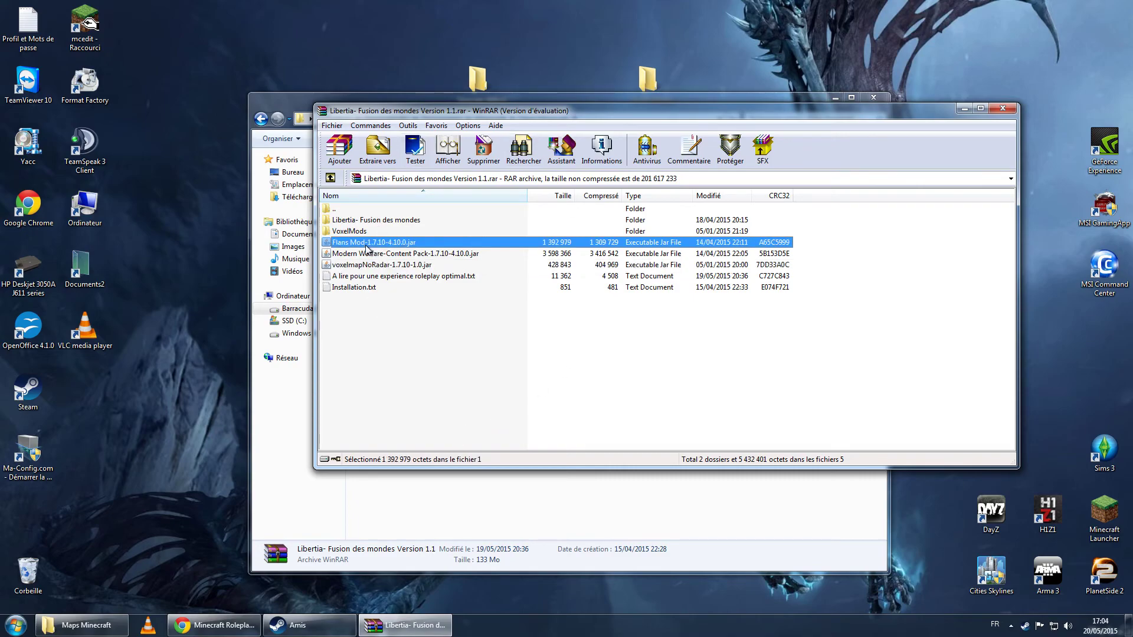
left_click(382, 255)
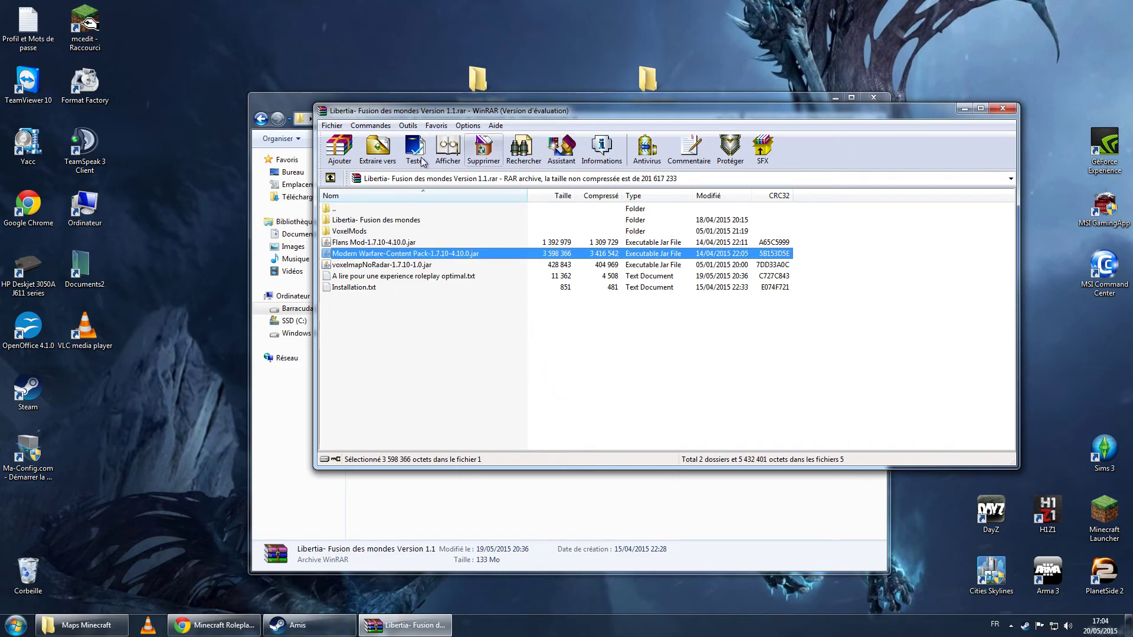
left_click(406, 277)
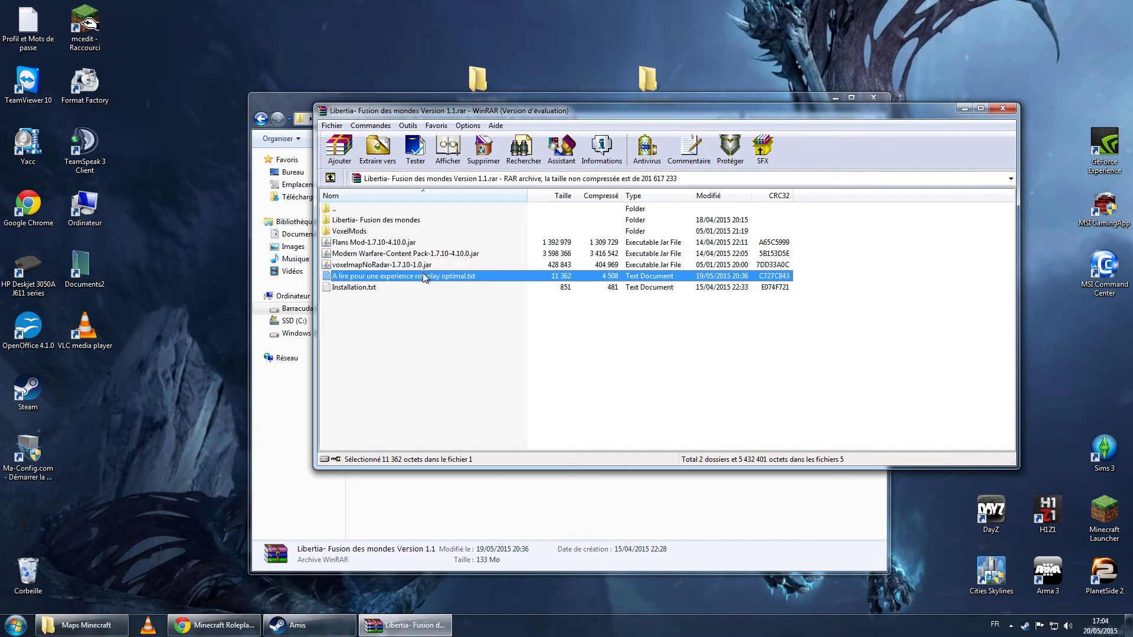
left_click(375, 289)
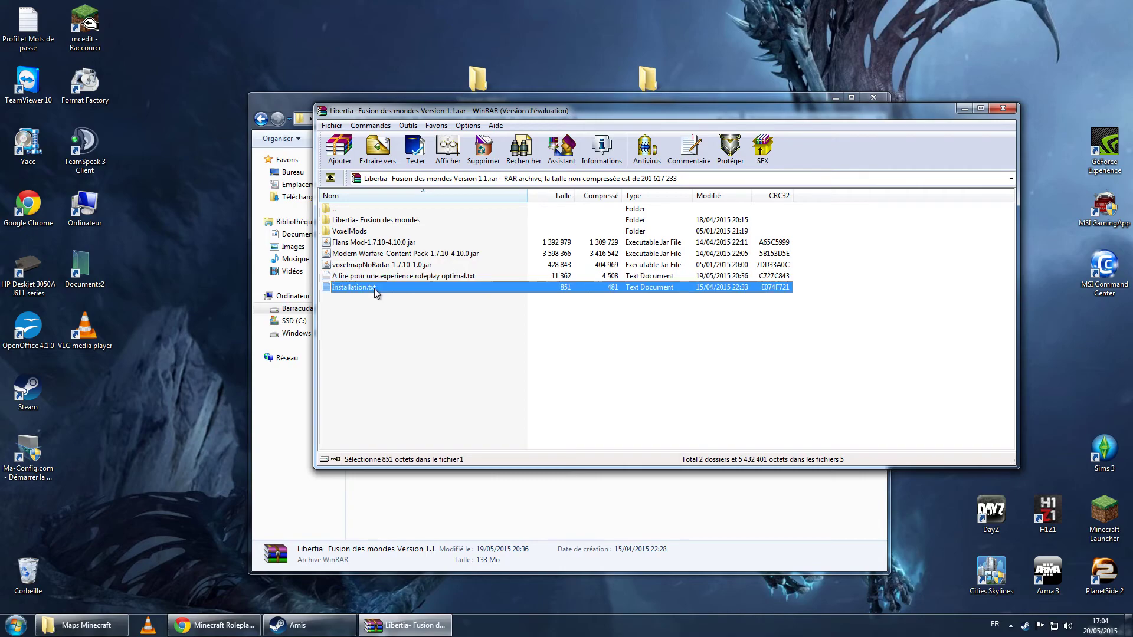
left_click(230, 626)
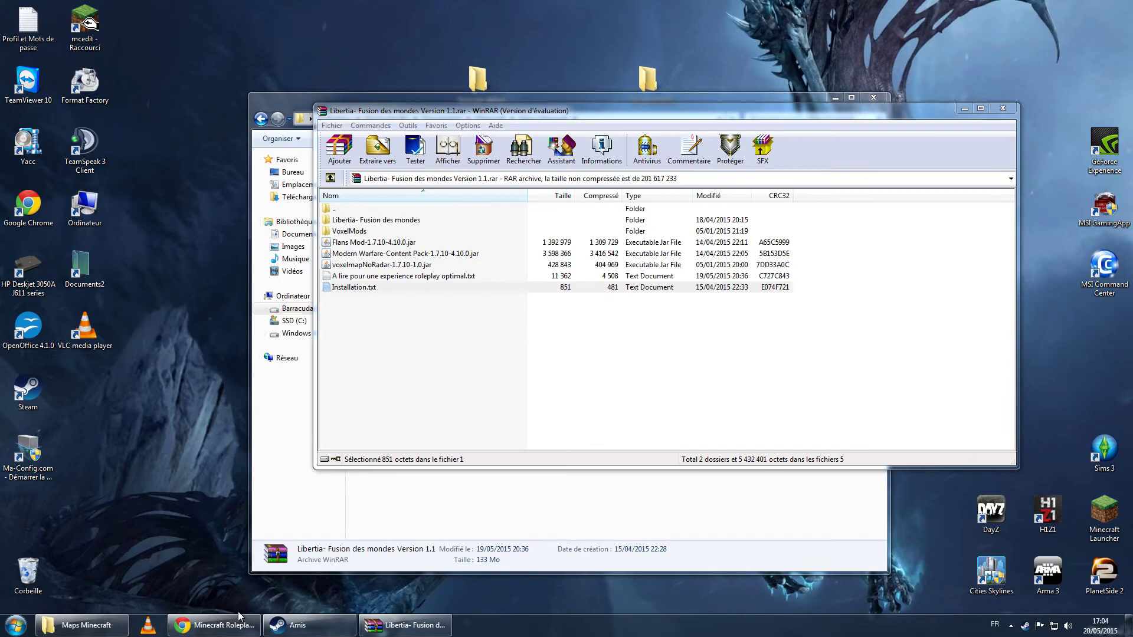
left_click(406, 276)
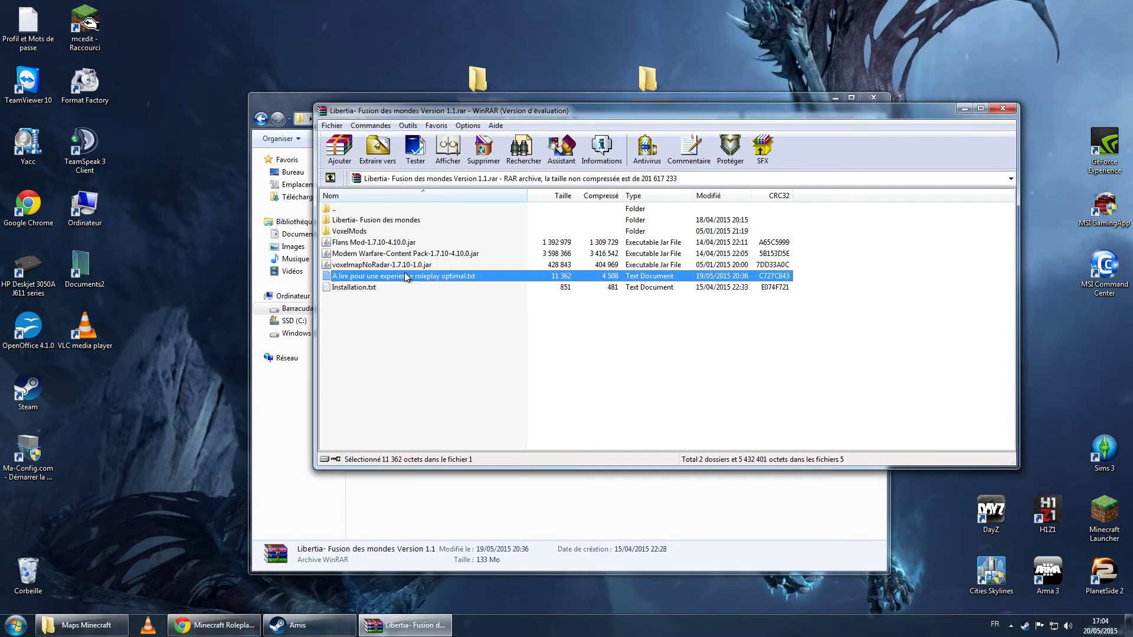
- Switch back to Chrome and look through the page's photo, YouTube video and change log posts
left_click(216, 624)
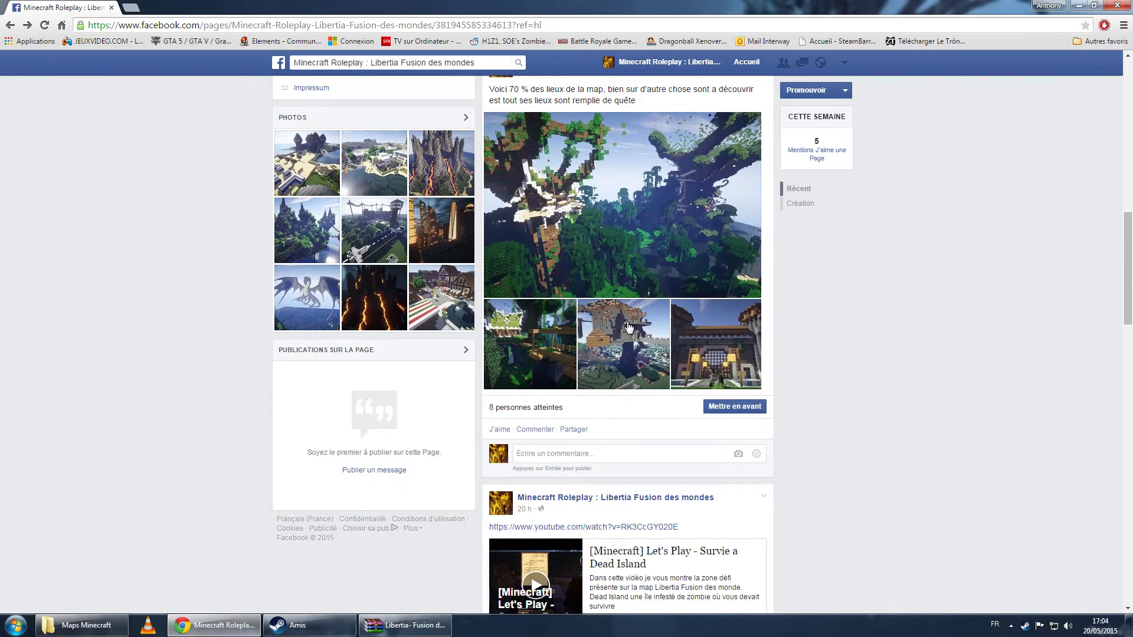
scroll(624, 267, "down", 10)
scroll(624, 268, "up", 12)
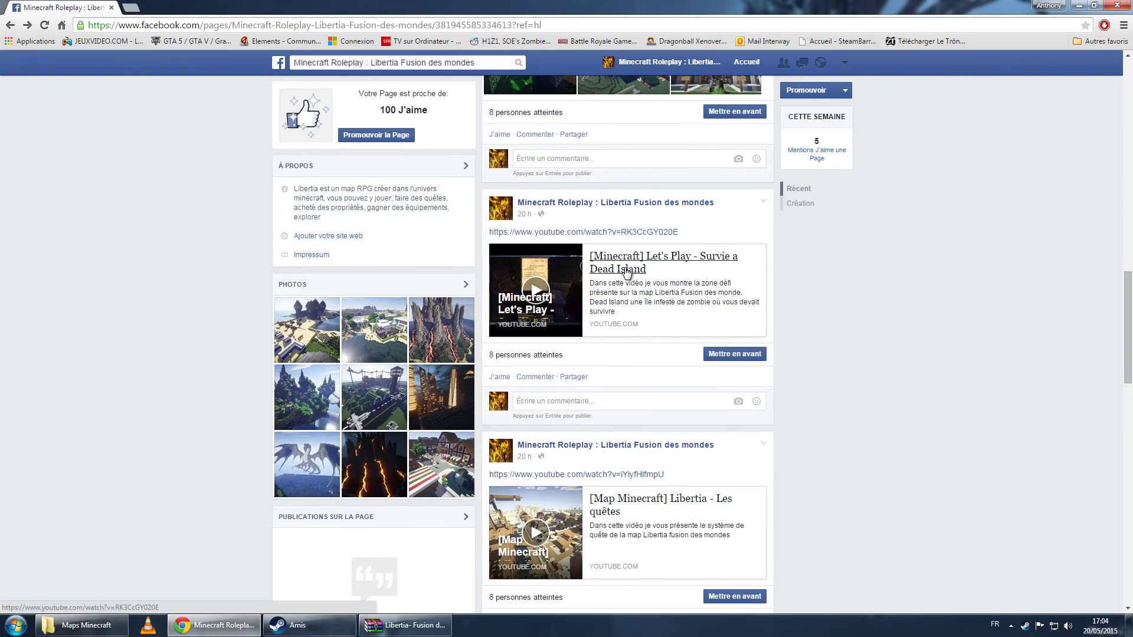
scroll(624, 267, "up", 6)
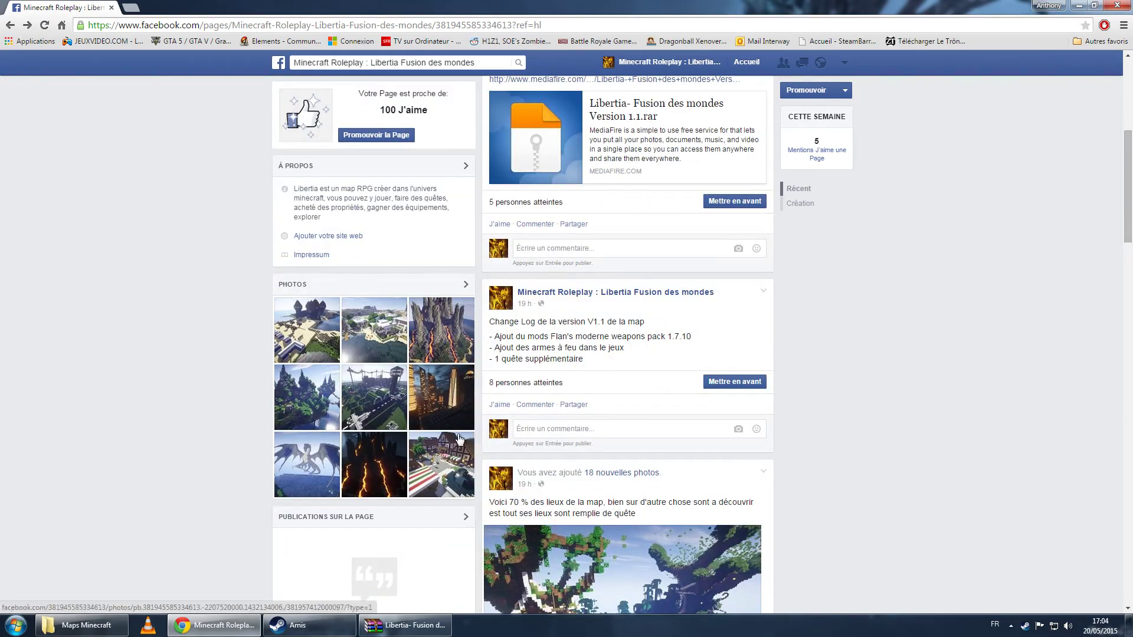
- Expand the Libertia introduction post on the Facebook page, read its story and gameplay description, and minimize the browser
scroll(519, 281, "down", 13)
scroll(519, 281, "down", 18)
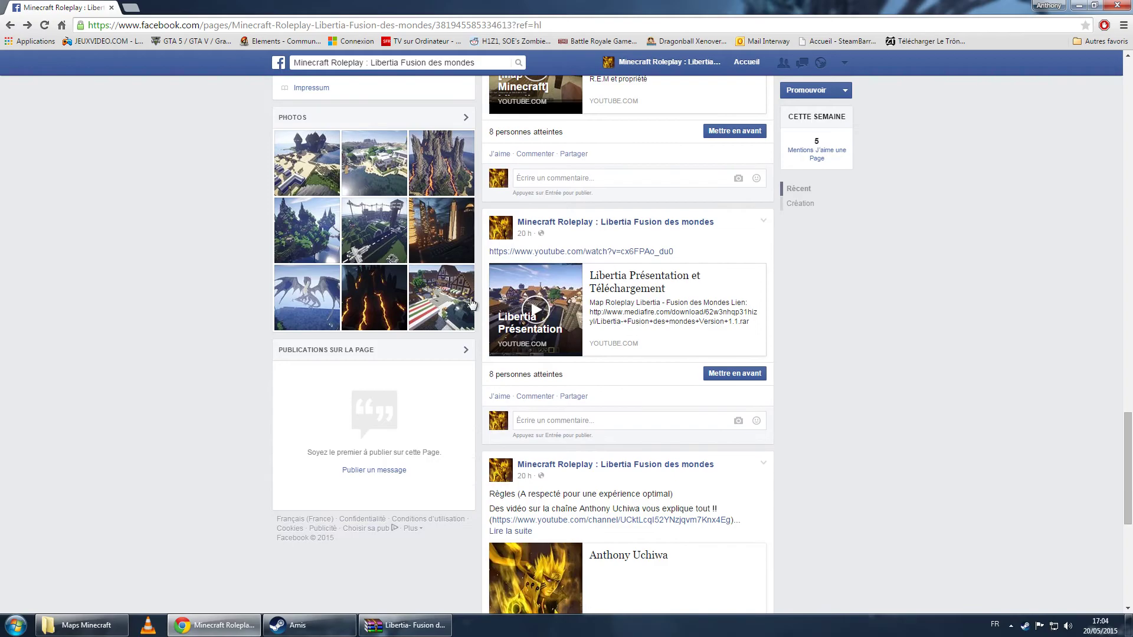
scroll(628, 255, "down", 1)
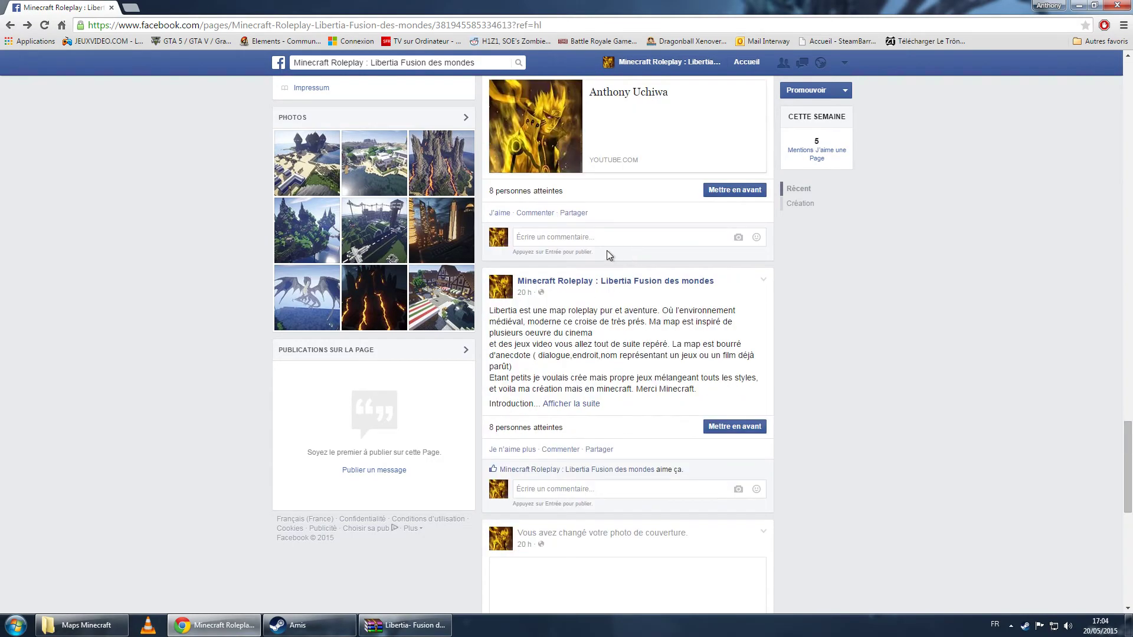
left_click(600, 403)
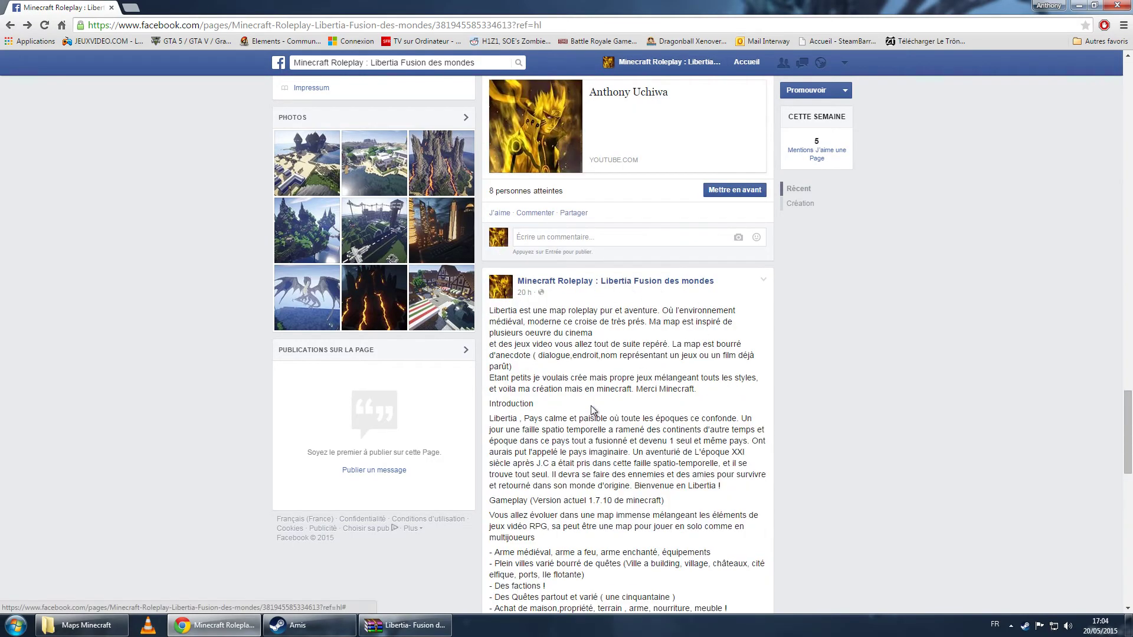
scroll(601, 406, "down", 6)
scroll(736, 350, "up", 6)
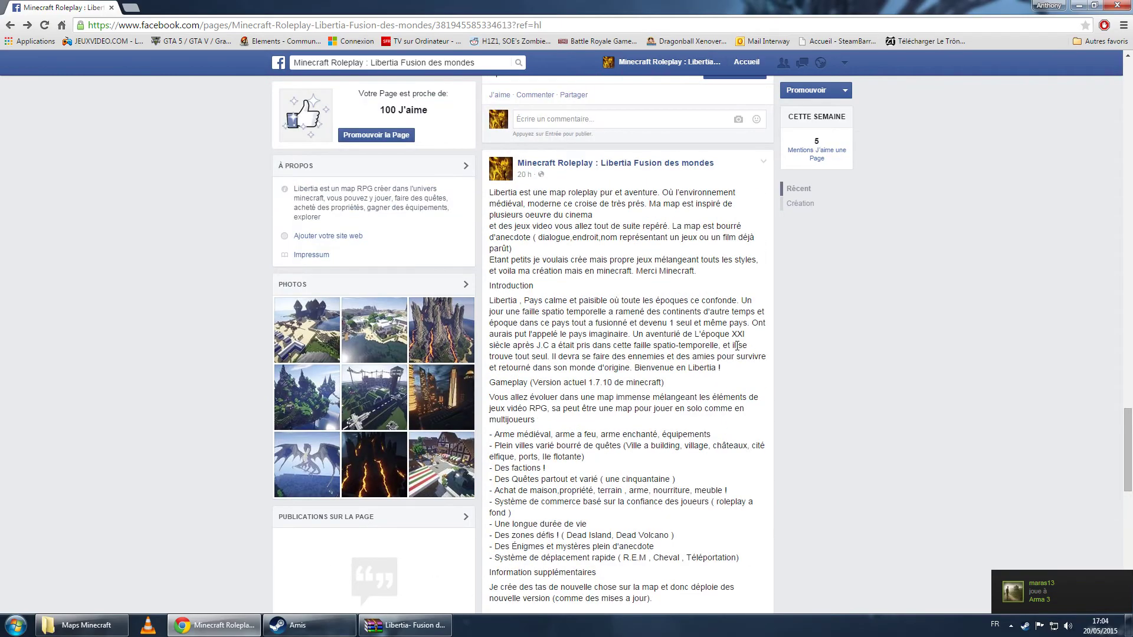
scroll(736, 350, "down", 13)
scroll(736, 350, "up", 5)
scroll(736, 351, "up", 20)
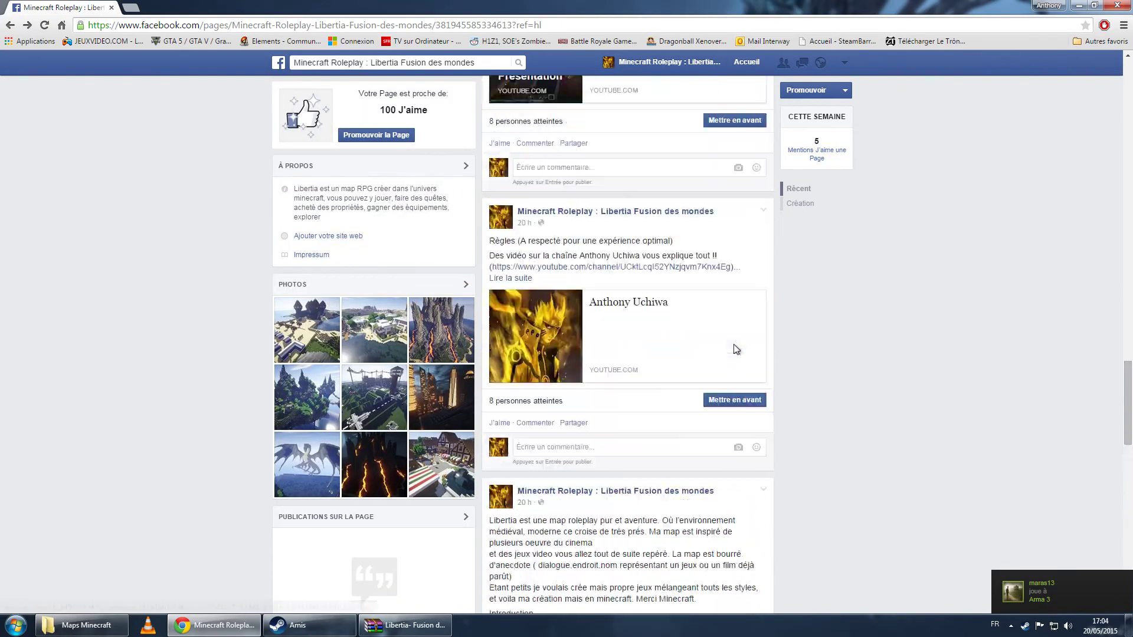
scroll(736, 351, "up", 6)
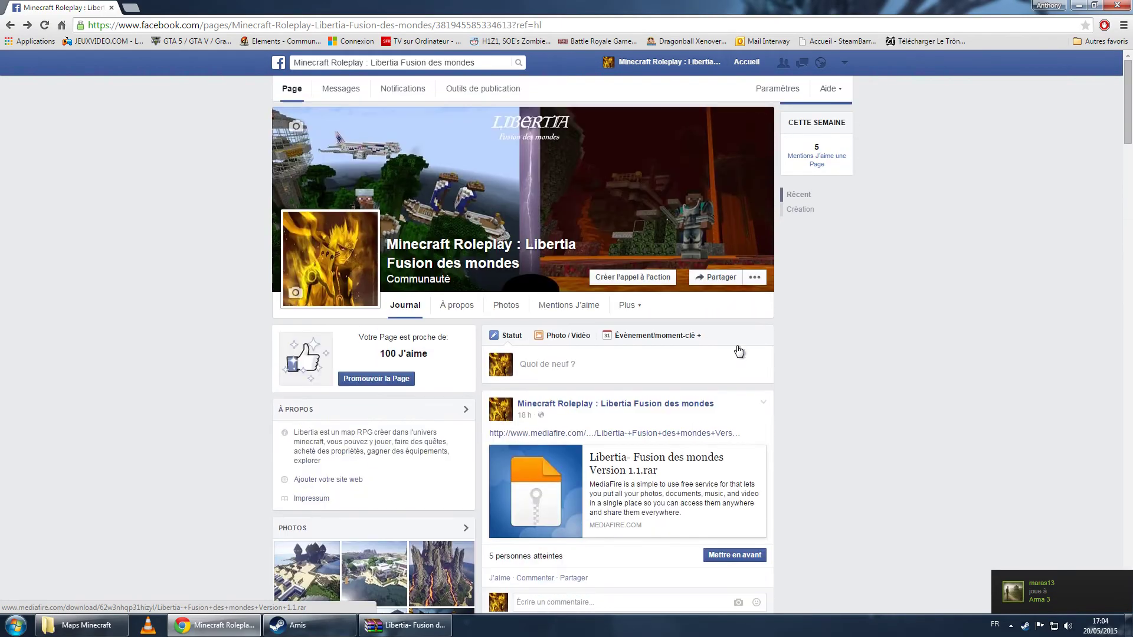
left_click(1083, 5)
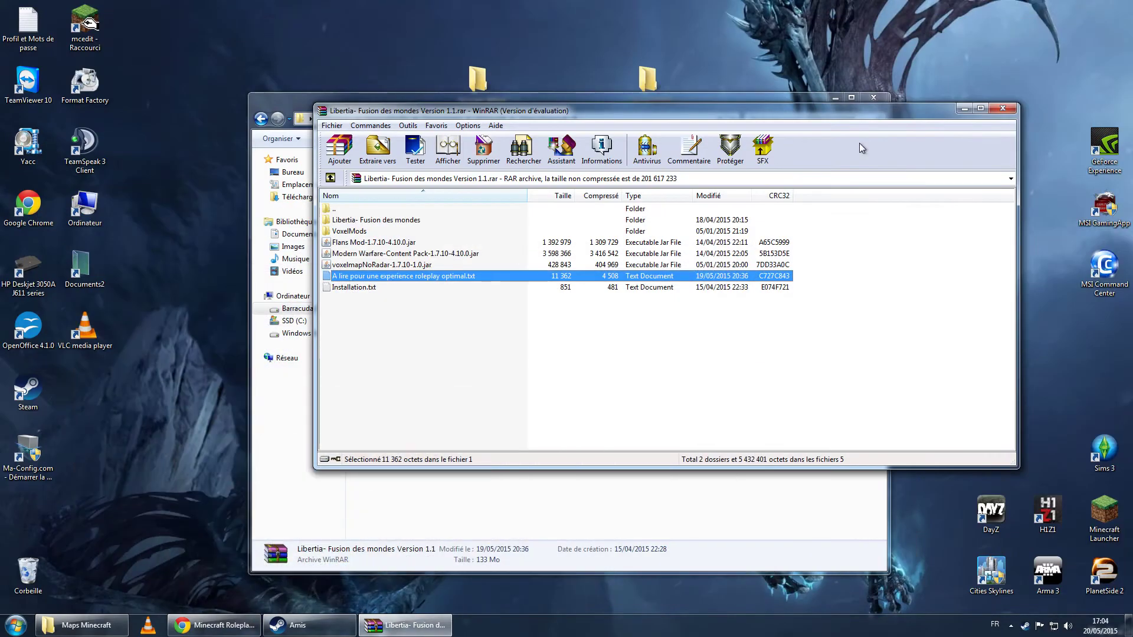
- Highlight the "Libertia- Fusion des mondes" map folder in the archive, move the WinRAR window lower on the desktop, and close it
left_click(645, 340)
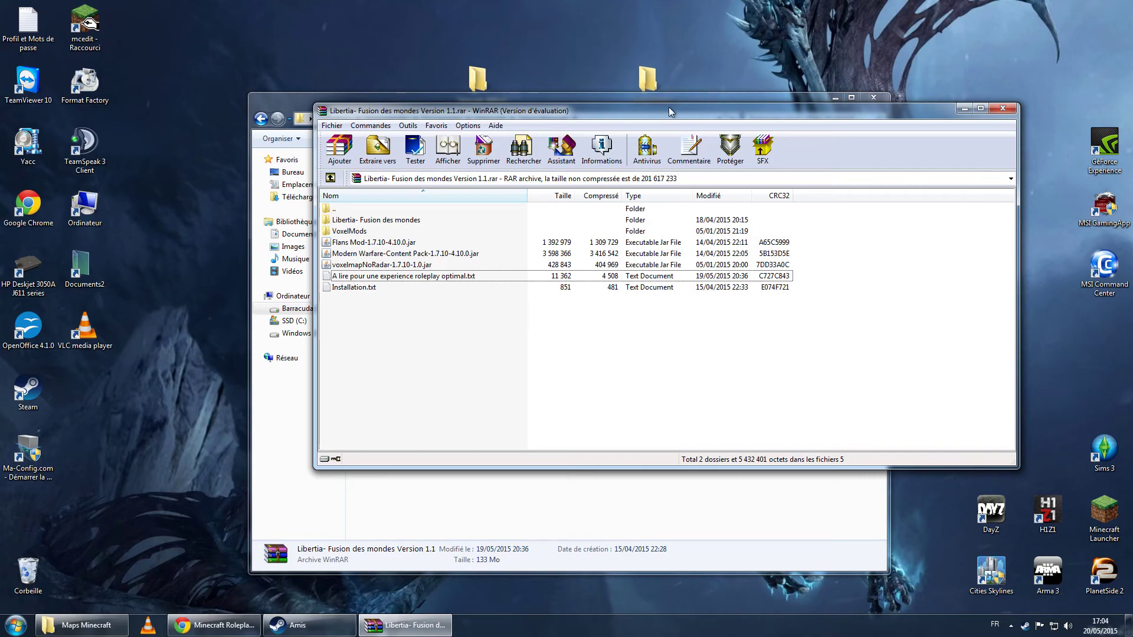
left_click_drag(729, 112, 838, 104)
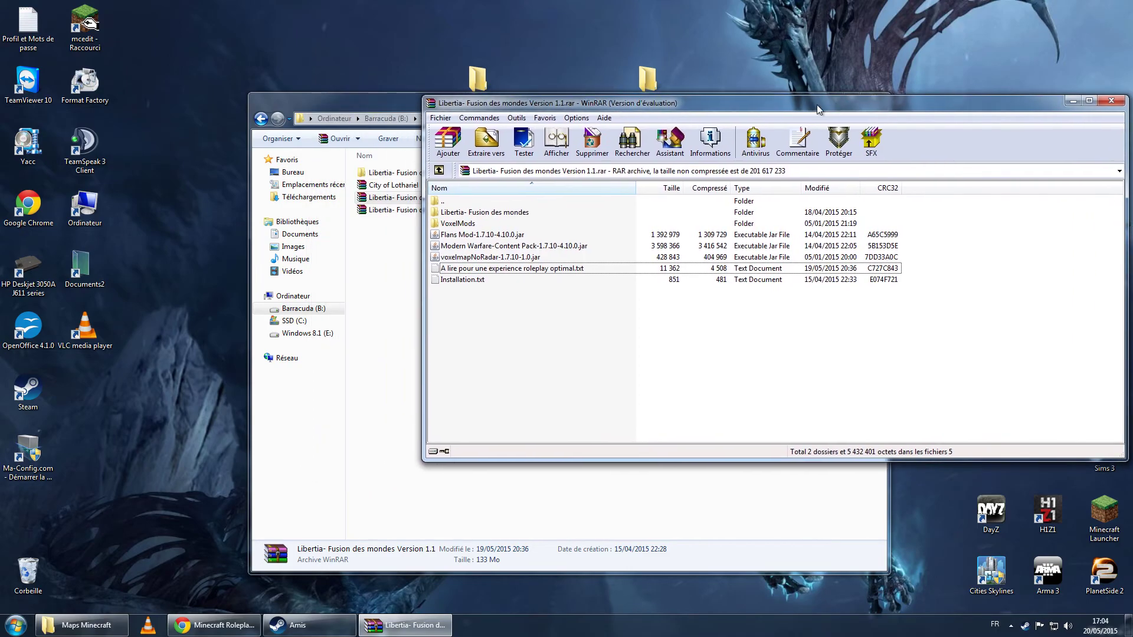
left_click(469, 213)
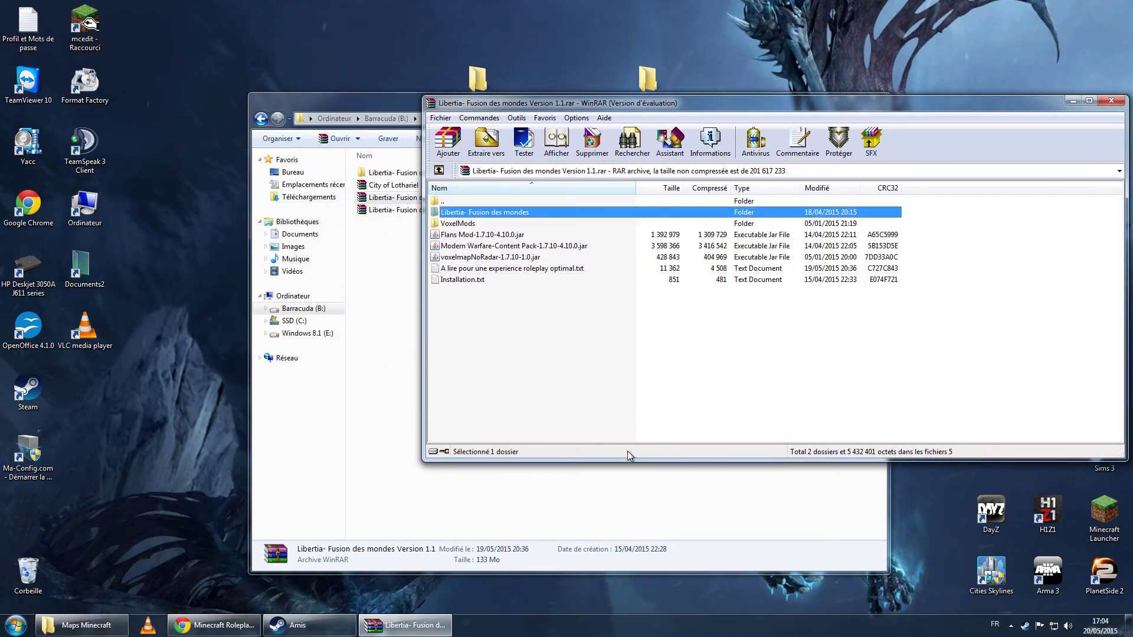
double_click(939, 105)
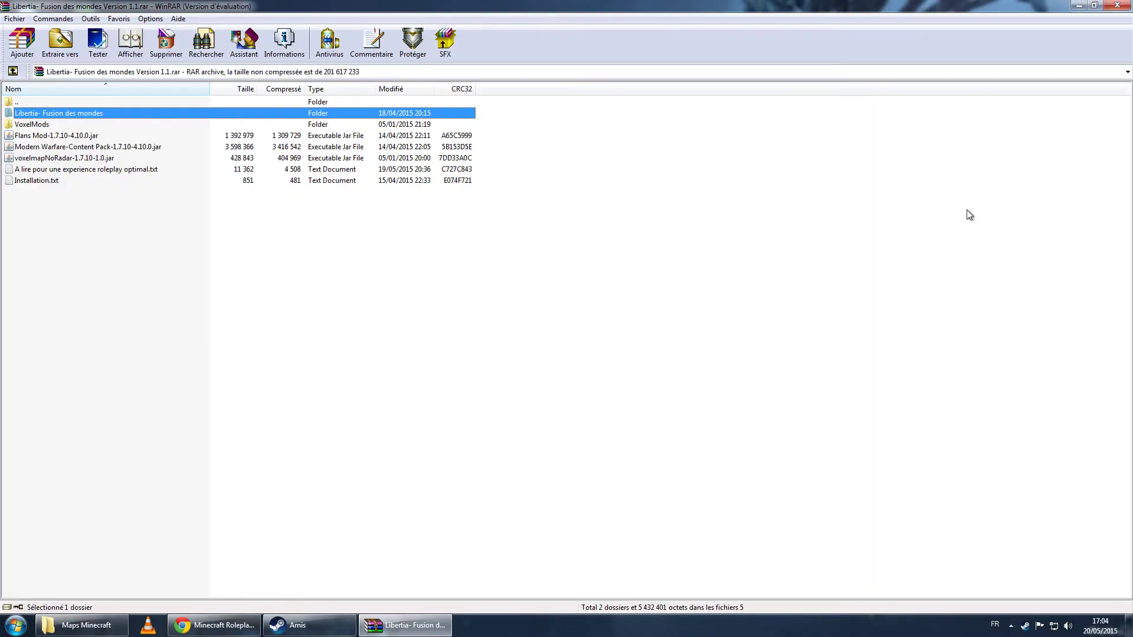
left_click(1093, 6)
left_click_drag(684, 106, 663, 235)
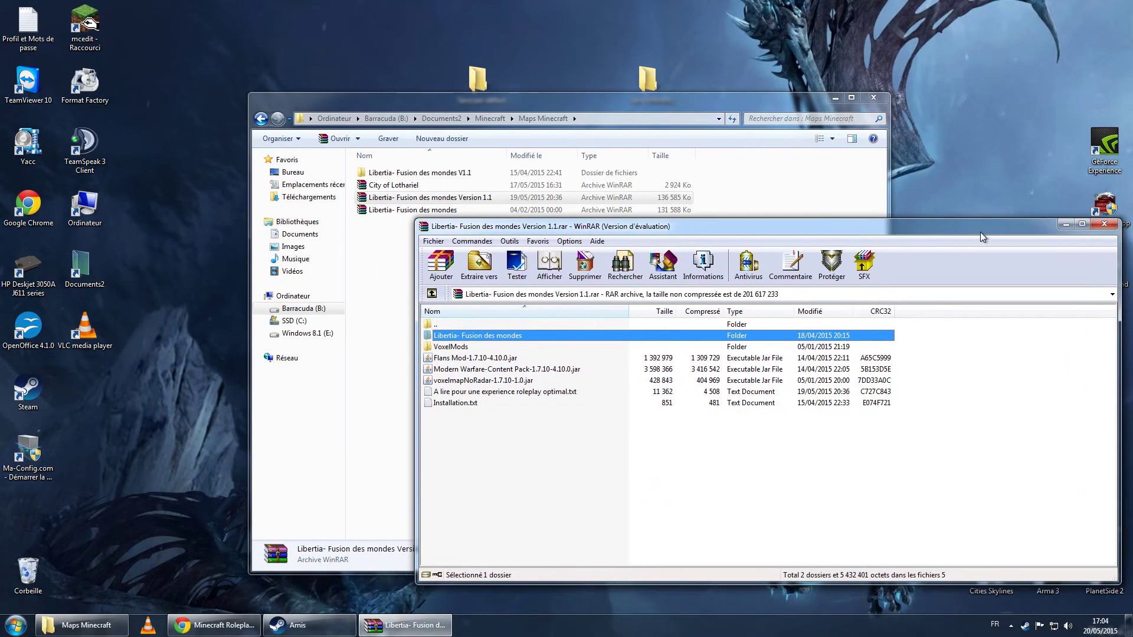
left_click(1098, 223)
- Open the extracted "Libertia- Fusion des mondes V1.1" folder, look over its world files, and return to Maps Minecraft
left_click(588, 185)
left_click(561, 173)
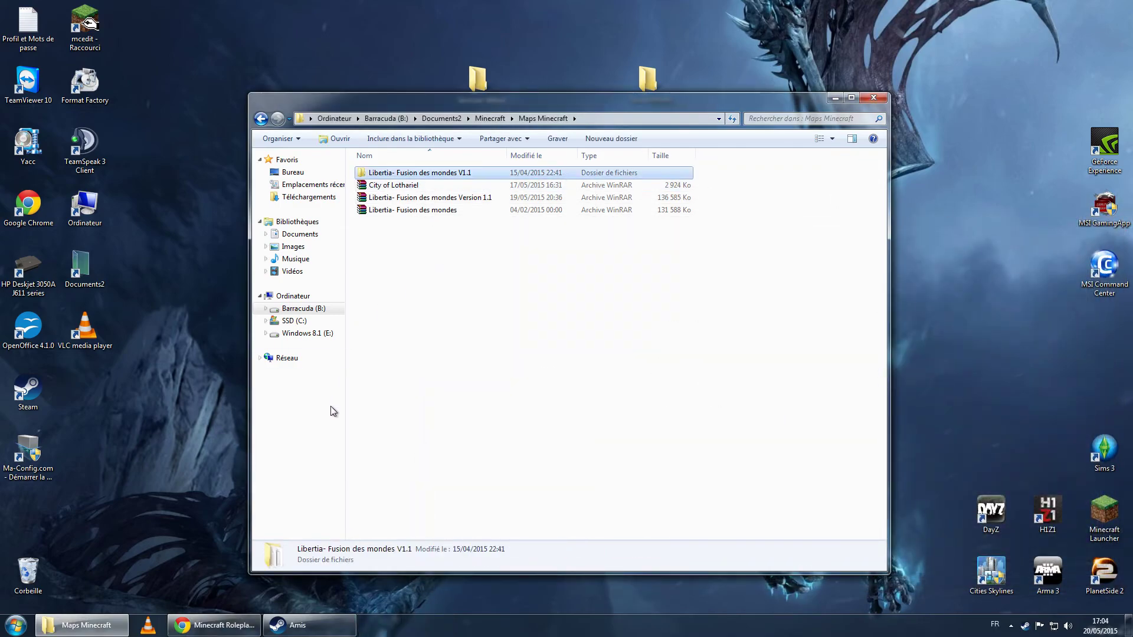
double_click(433, 174)
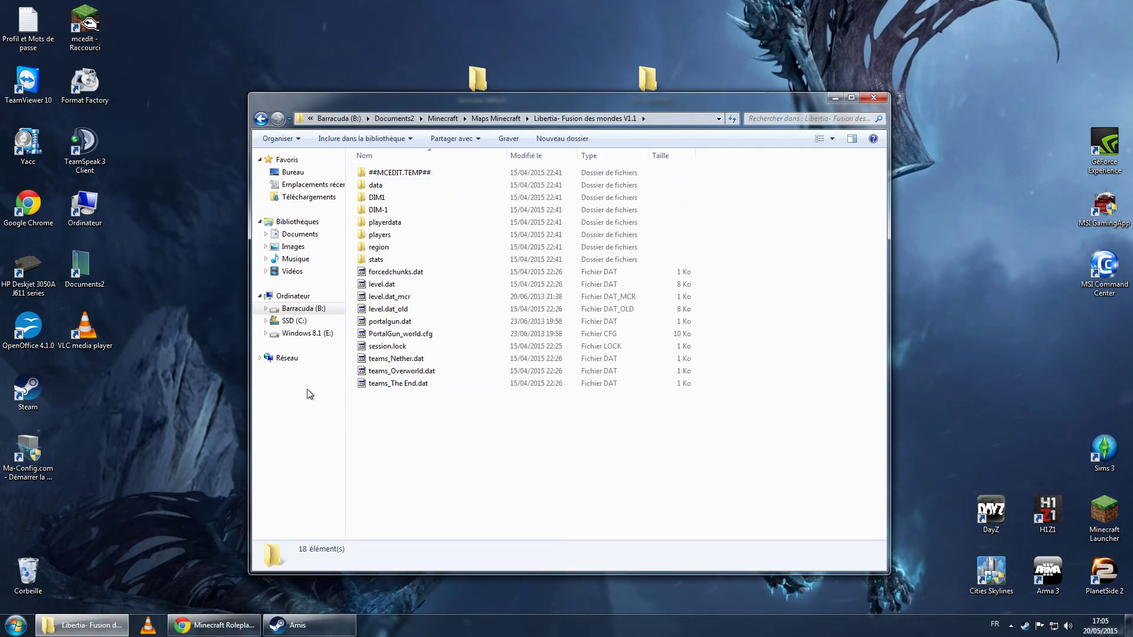
key("BackSpace")
- Reopen the "Libertia- Fusion des mondes Version 1.1" archive, dismiss the licence reminder, and select the map folder
double_click(450, 197)
left_click_drag(609, 484, 478, 326)
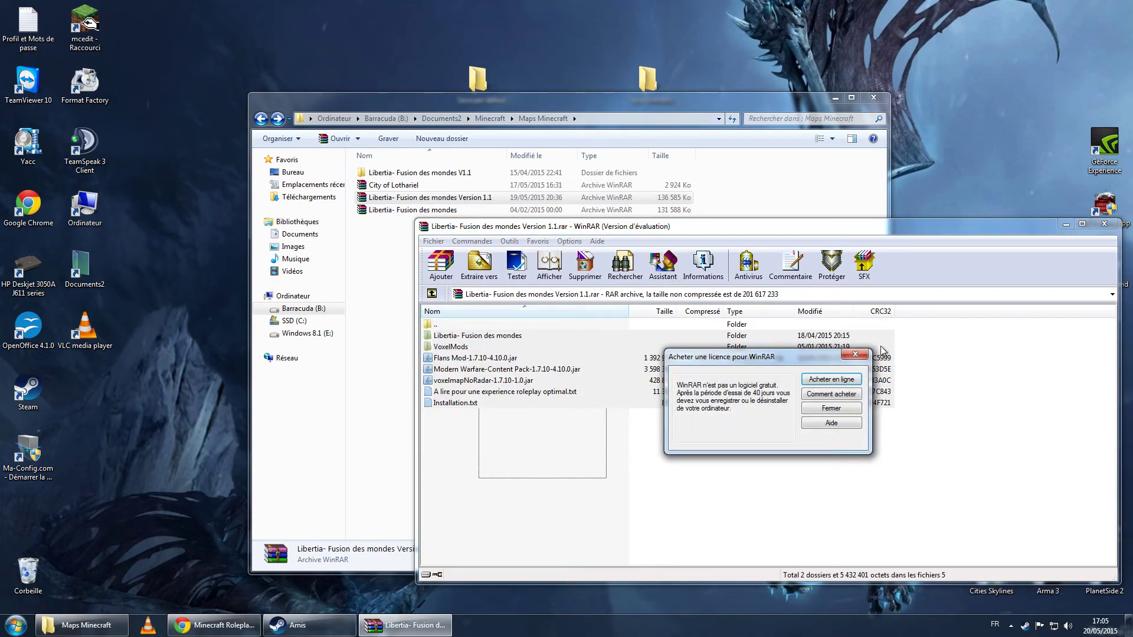
left_click(855, 354)
left_click(505, 450)
key("space")
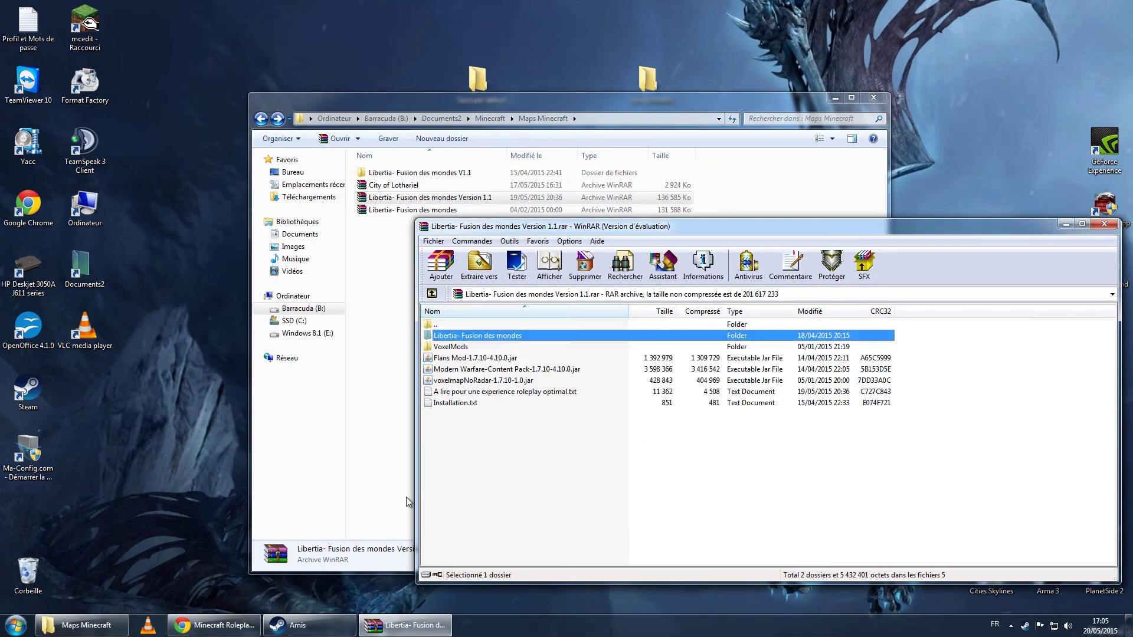
- Bring the Maps Minecraft window forward, decline the desktop shortcut, and open the .minecraft folder under AppData\Roaming on SSD (C:)
left_click(109, 630)
left_click_drag(109, 630, 328, 321)
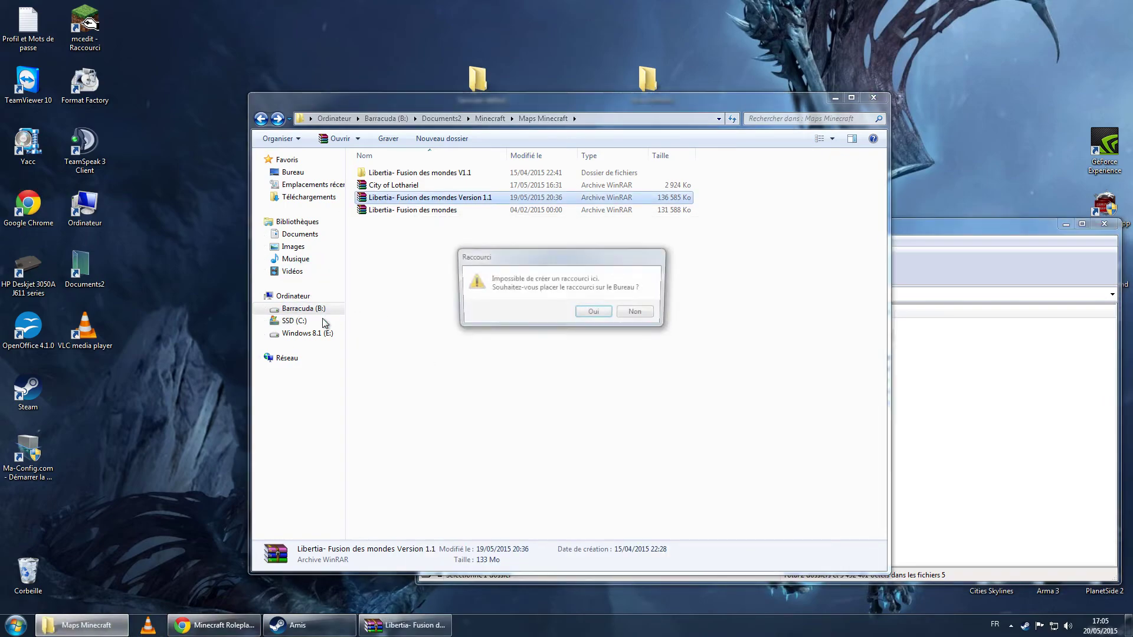
left_click(637, 314)
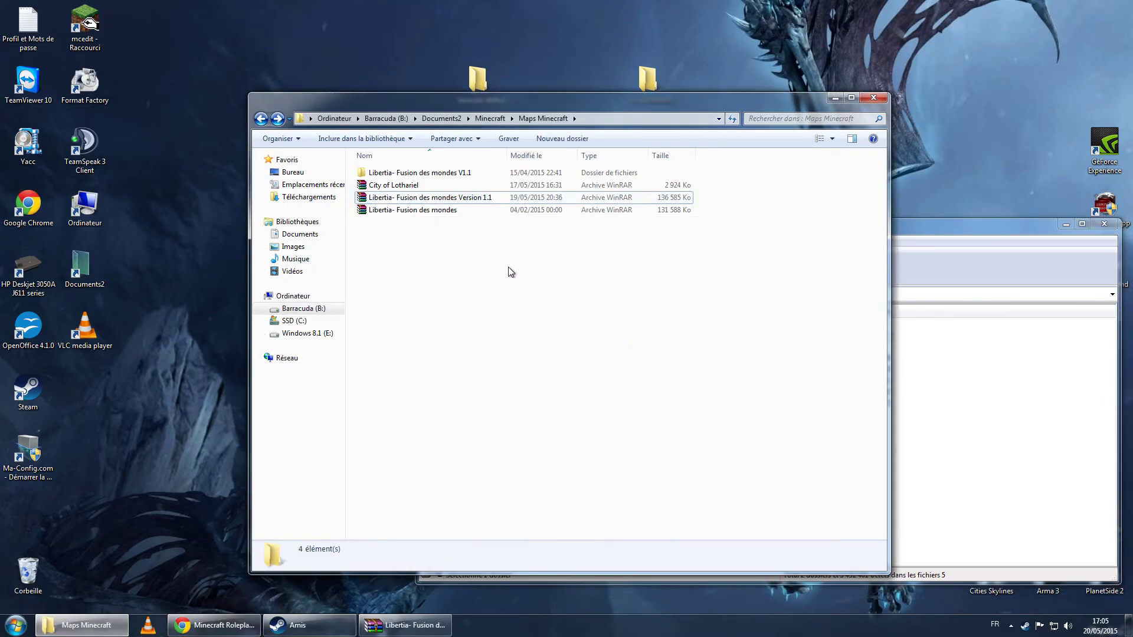
left_click(298, 235)
double_click(564, 394)
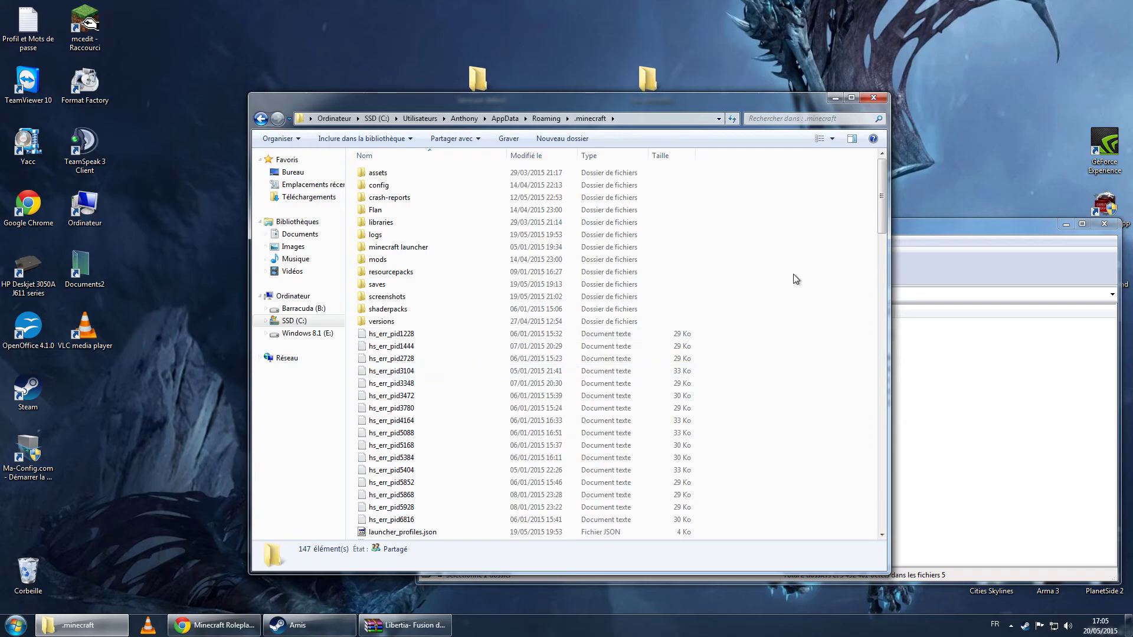
- Search Windows for %appdata% to show the way to the Roaming folder, and dismiss the search without opening it
left_click(16, 624)
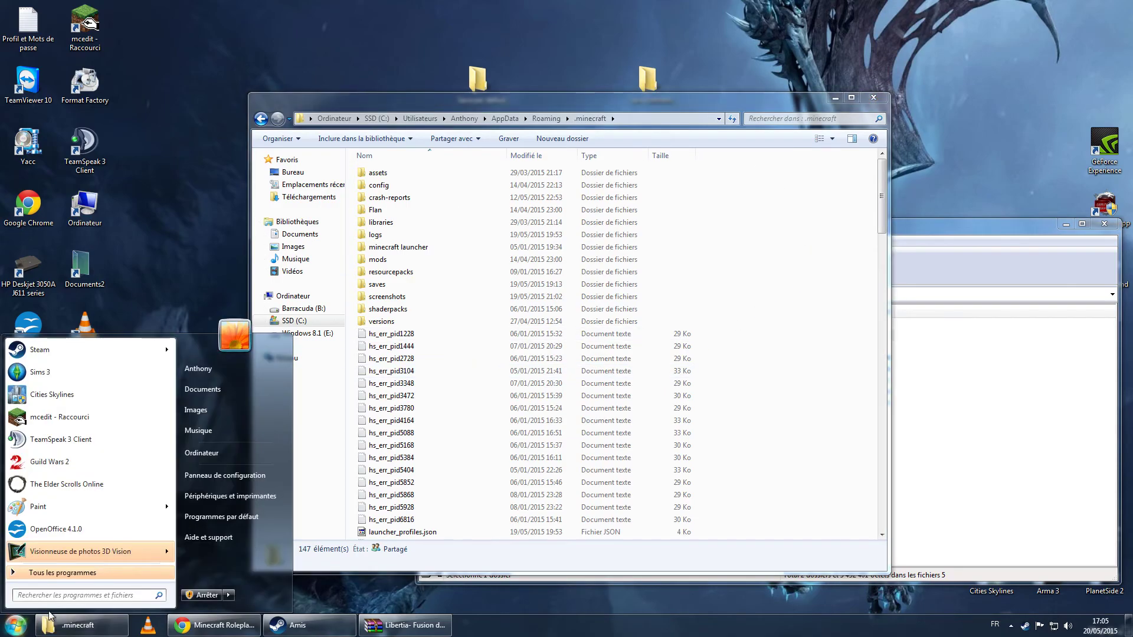
type("%app")
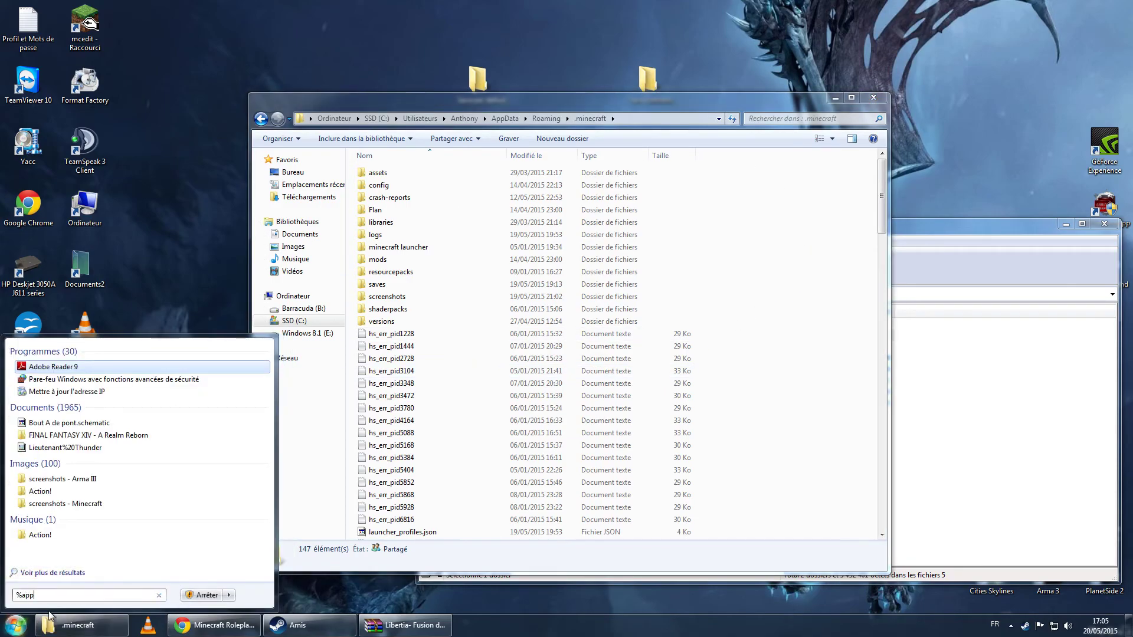
type("data%")
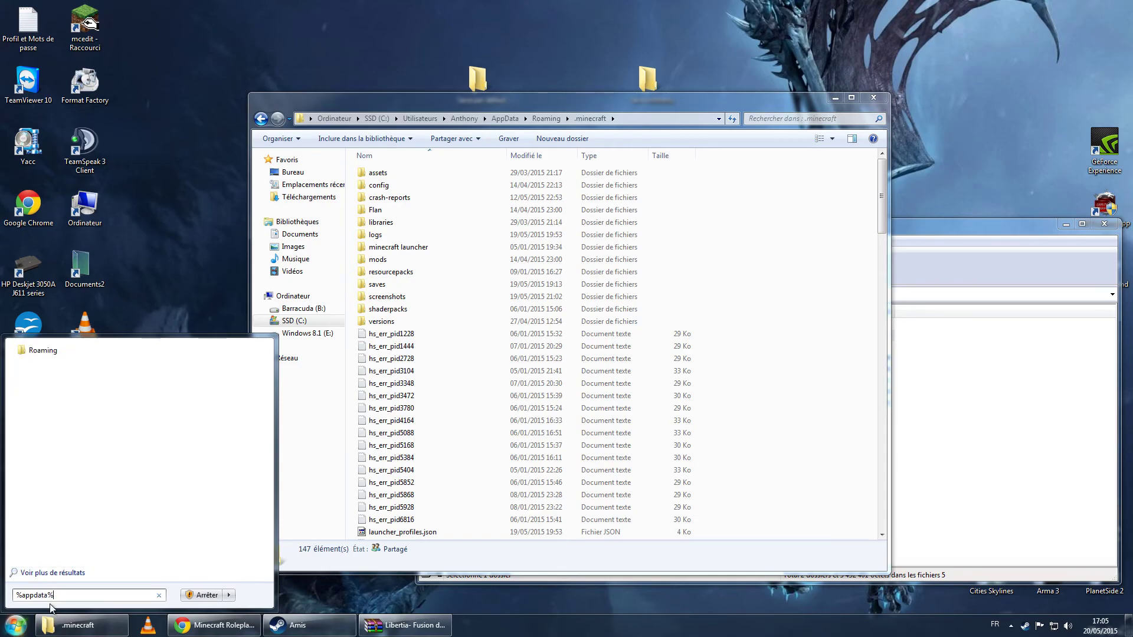
left_click(736, 204)
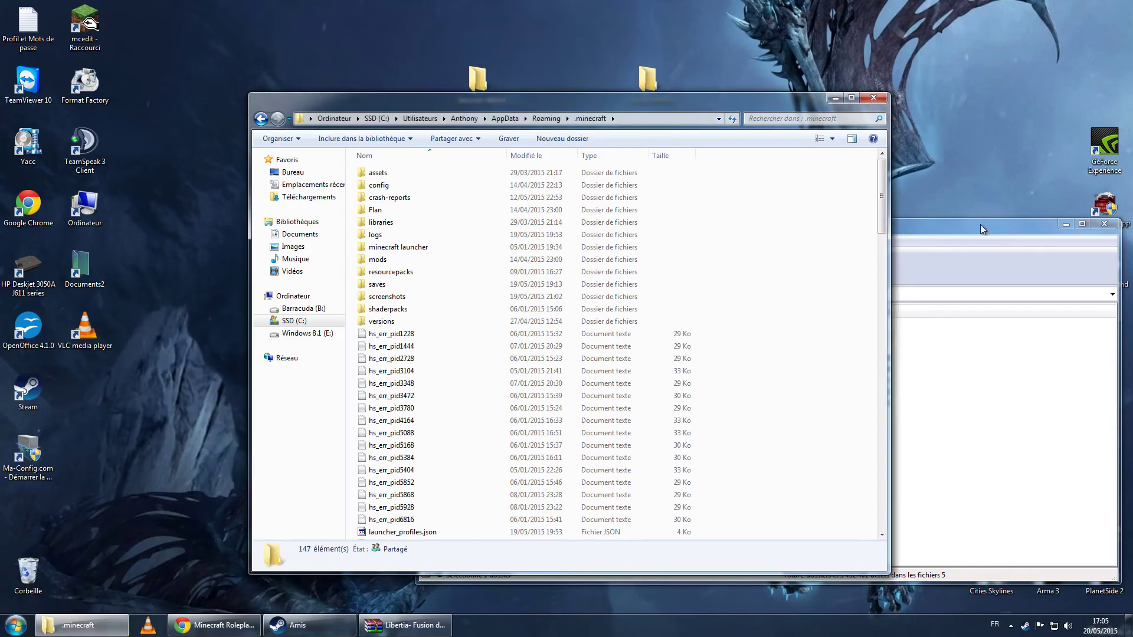
- Open the saves folder inside .minecraft and arrange its window side by side with the WinRAR archive
double_click(395, 285)
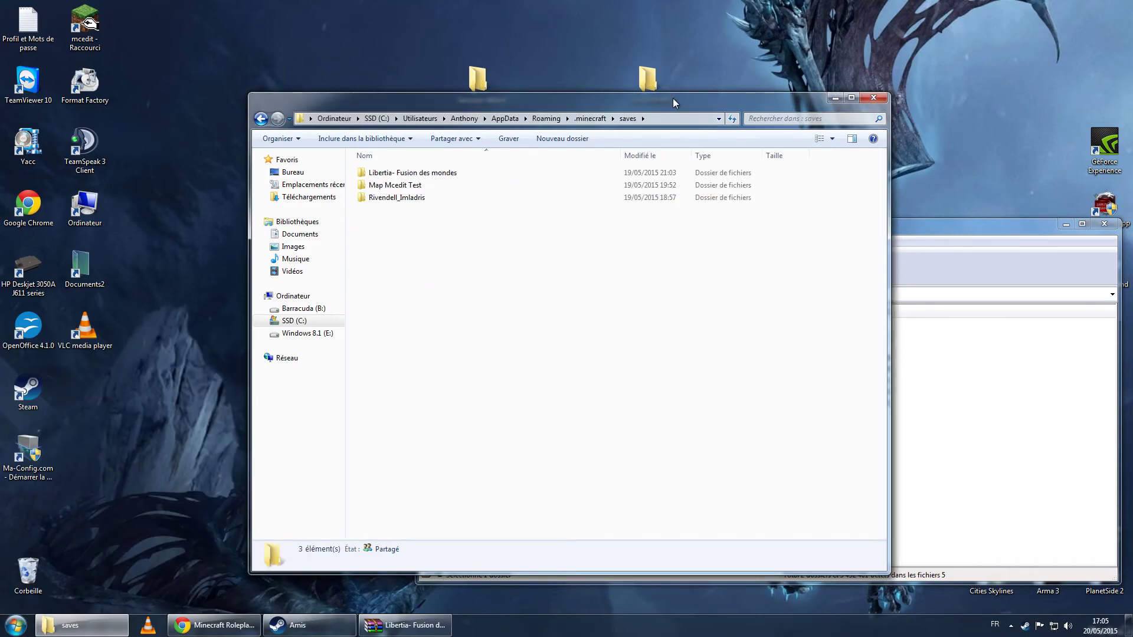
left_click_drag(672, 98, 300, 79)
left_click_drag(634, 228, 858, 76)
left_click_drag(316, 79, 420, 80)
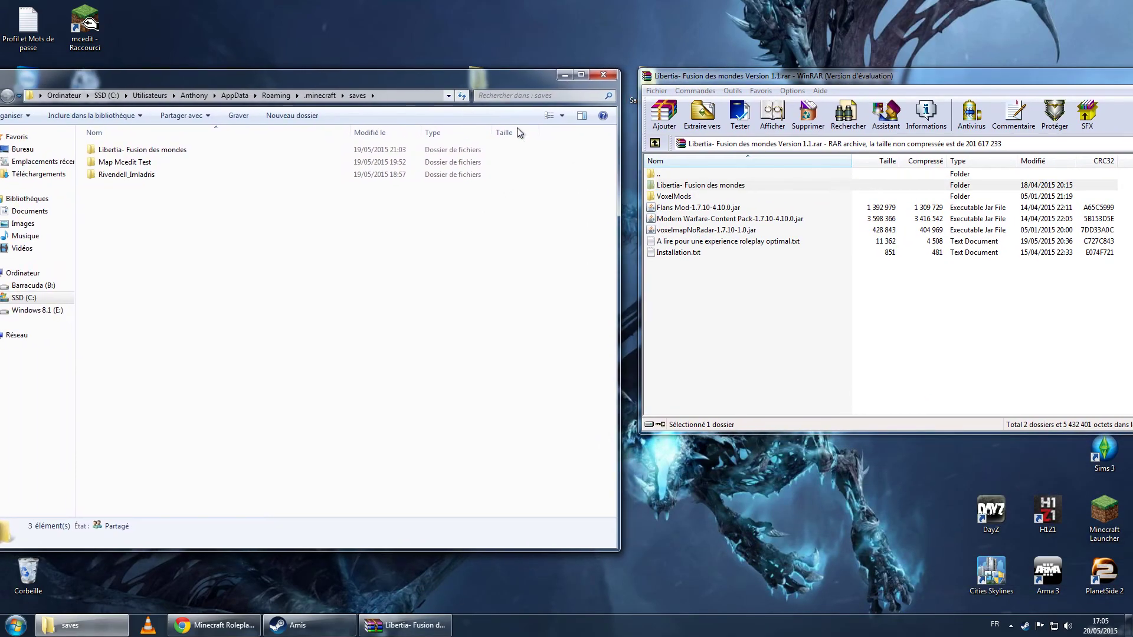
- Demonstrate picking up the "Libertia- Fusion des mondes" folder in the archive for copying into saves, and clear the selection
left_click(713, 186)
left_click_drag(713, 186, 858, 373)
left_click(858, 372)
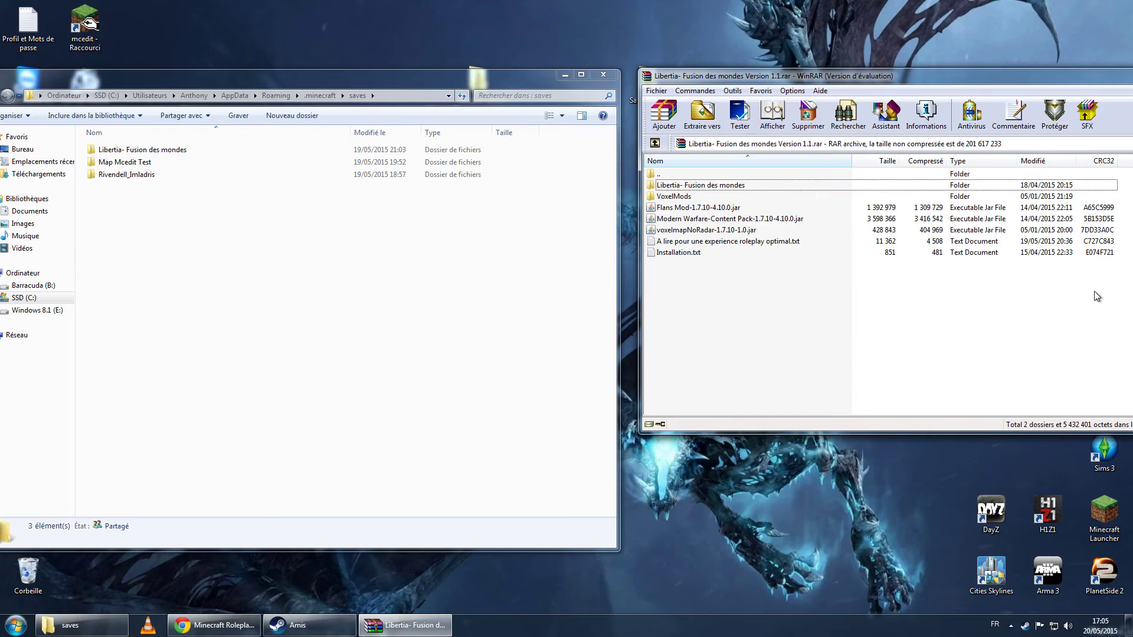
- Go back to the .minecraft folder, open its mods folder, and place the window beside the WinRAR archive
left_click_drag(229, 78, 489, 89)
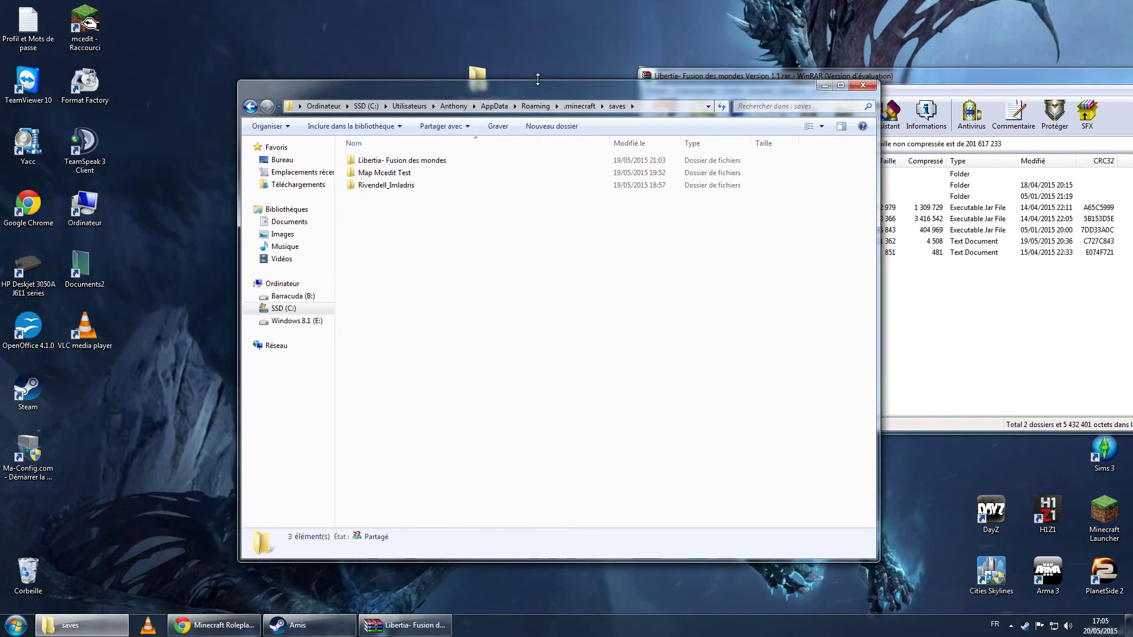
left_click(250, 107)
left_click_drag(572, 94, 373, 54)
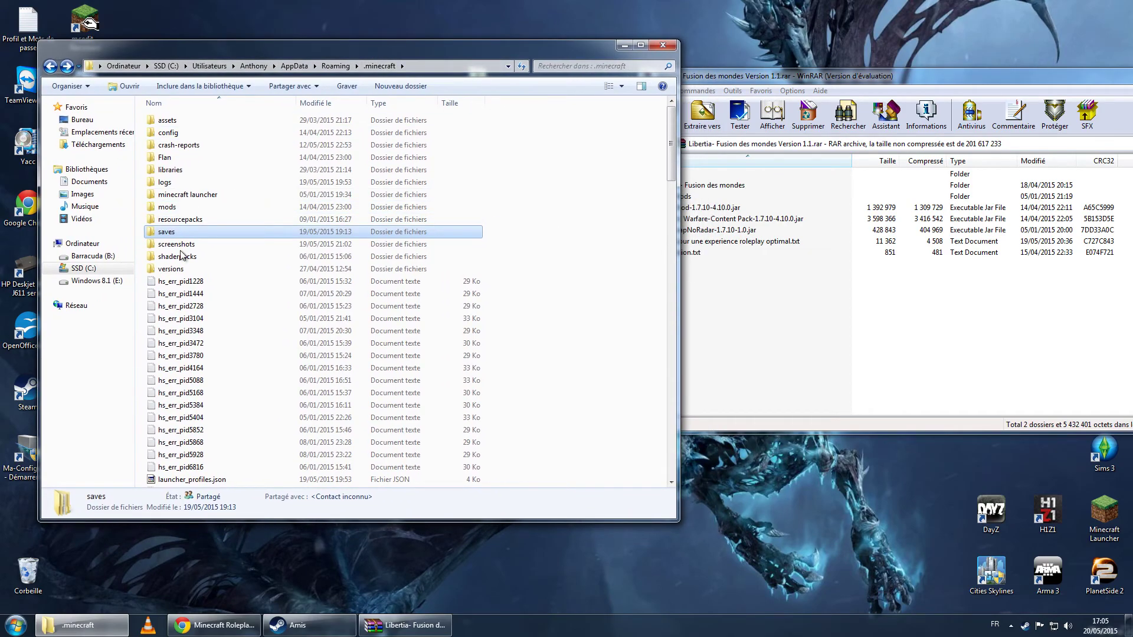
double_click(169, 213)
left_click_drag(366, 45, 236, 37)
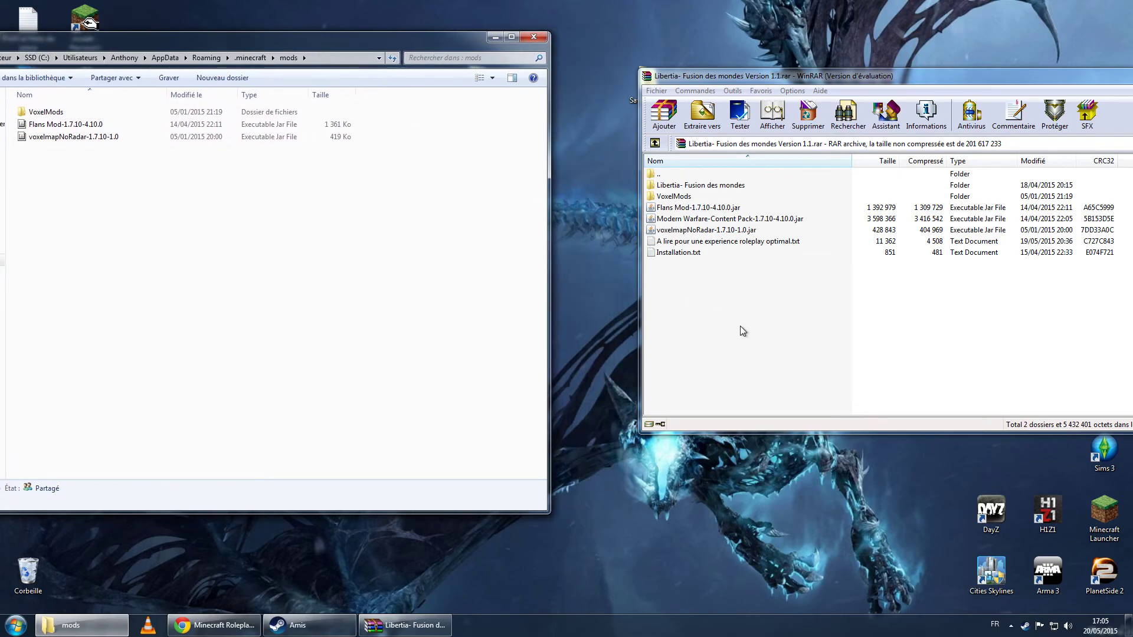
- Demonstrate selecting VoxelMods and voxelmapNoRadar-1.7.10-1.0.jar in the archive for copying into mods, and clear the selection
left_click(687, 198)
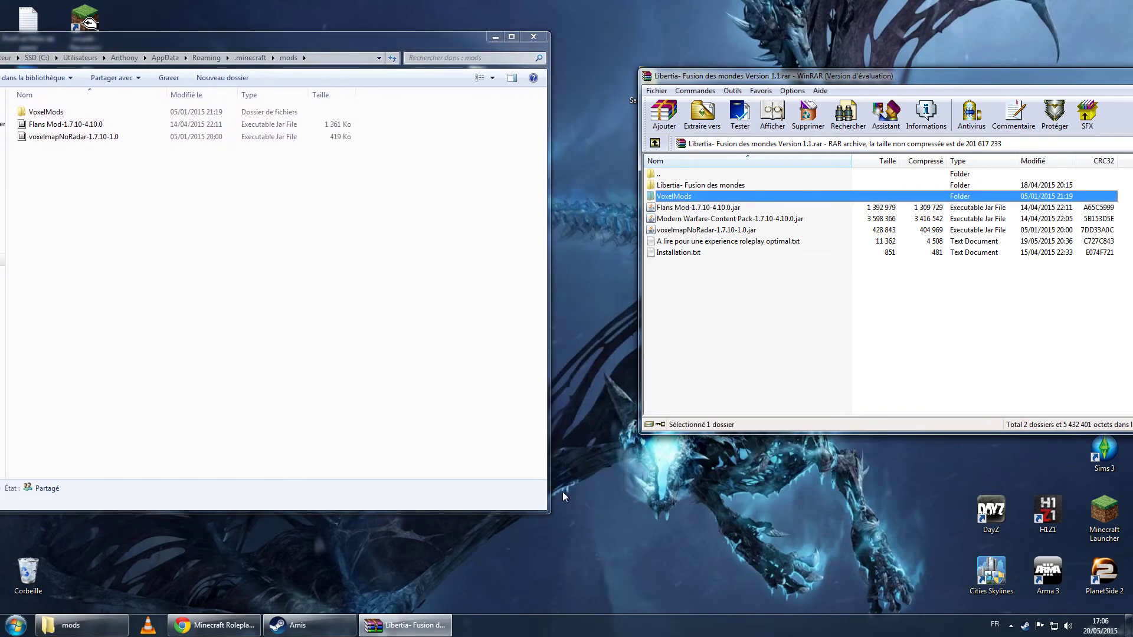
left_click_drag(702, 231, 518, 357)
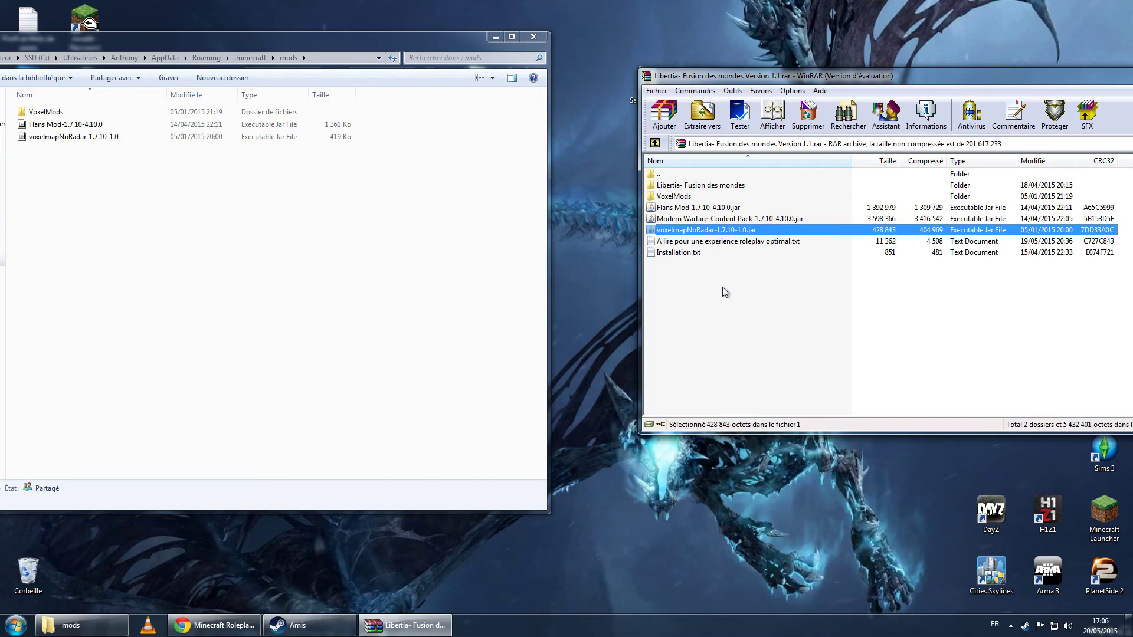
left_click(687, 199, "ctrl")
left_click_drag(730, 201, 705, 283)
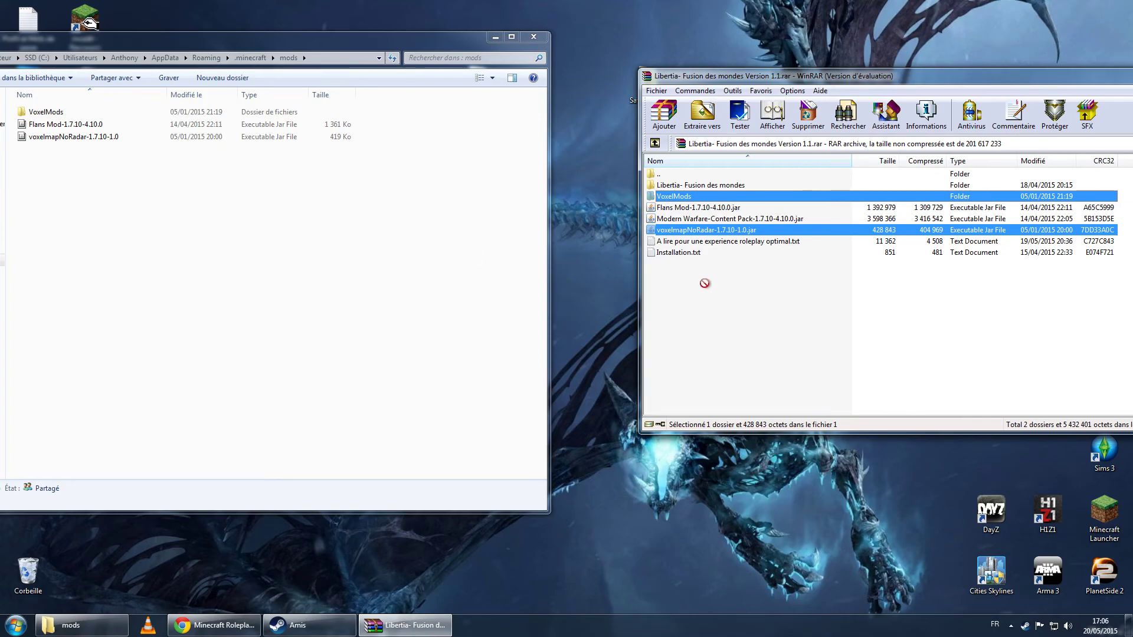
left_click(797, 295)
- Highlight the VoxelMods folder and voxelmapNoRadar-1.7.10-1.0 file in the mods folder, deselect them, and bring the archive back beside it
left_click_drag(359, 68, 688, 110)
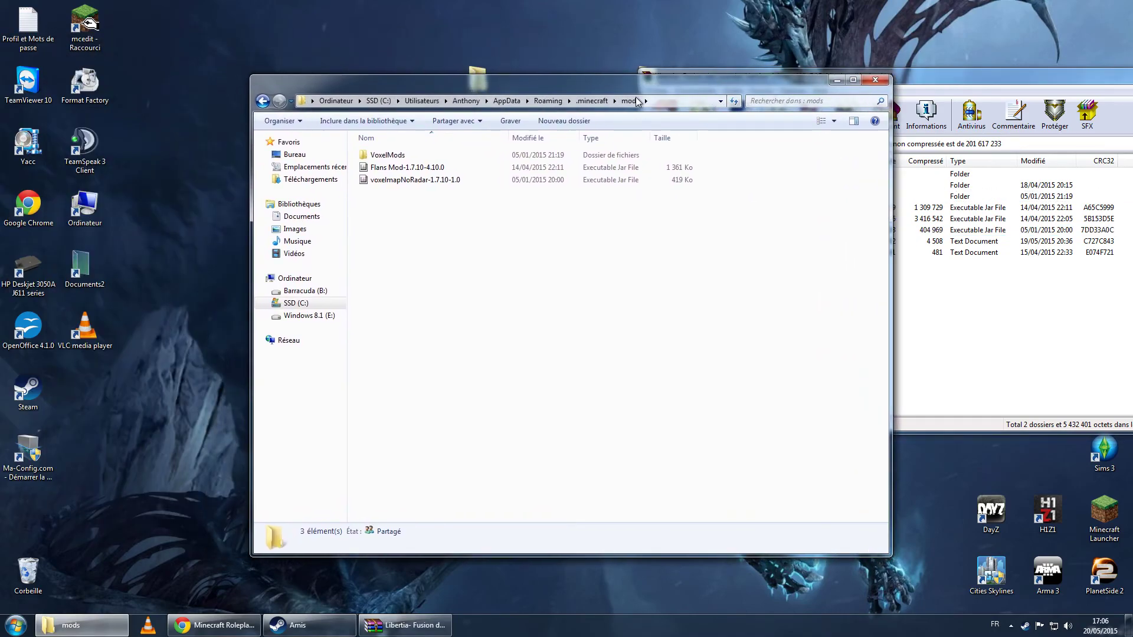
left_click(401, 180)
left_click(397, 156, "ctrl")
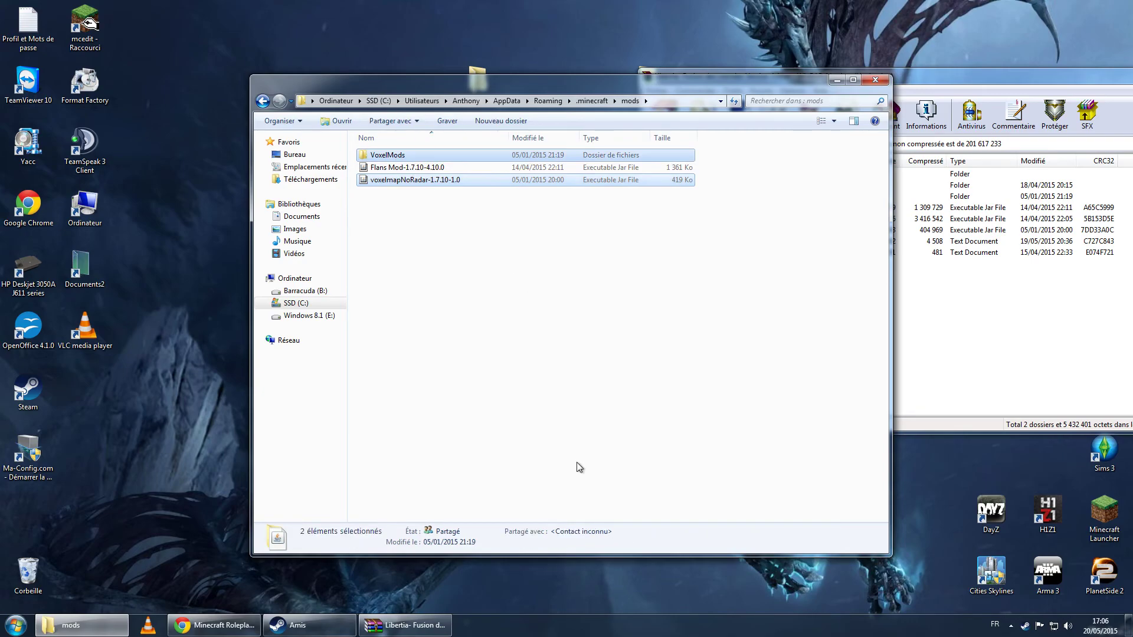
left_click(691, 232)
left_click_drag(766, 90, 621, 110)
left_click(936, 325)
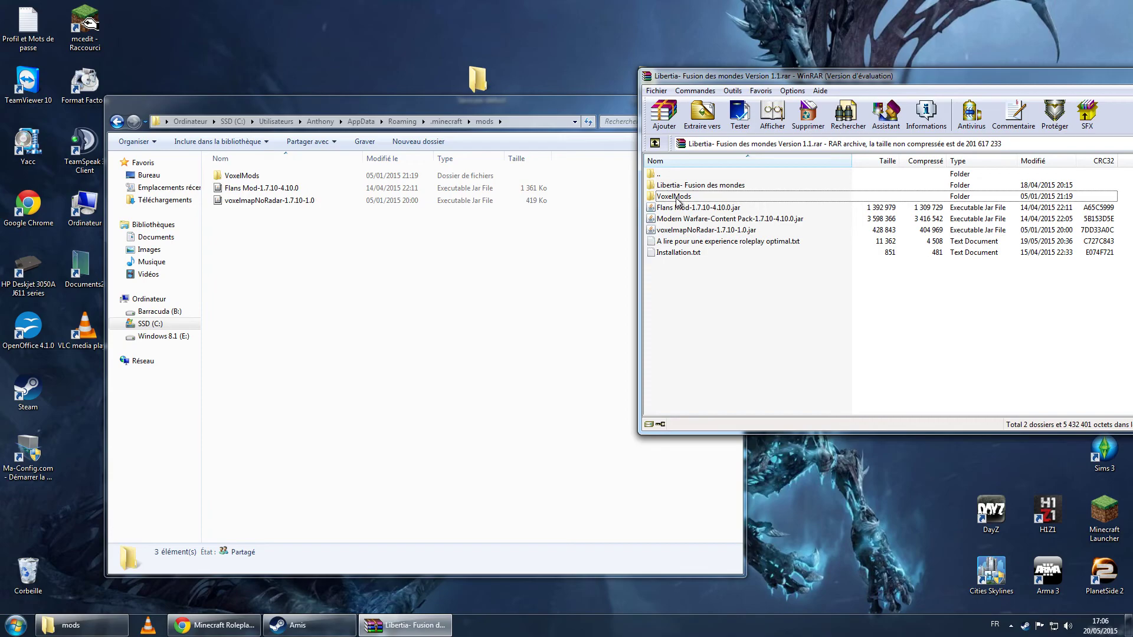
- Point out the two voxel map items in the open mods folder once more, and clear the selection
left_click(407, 333)
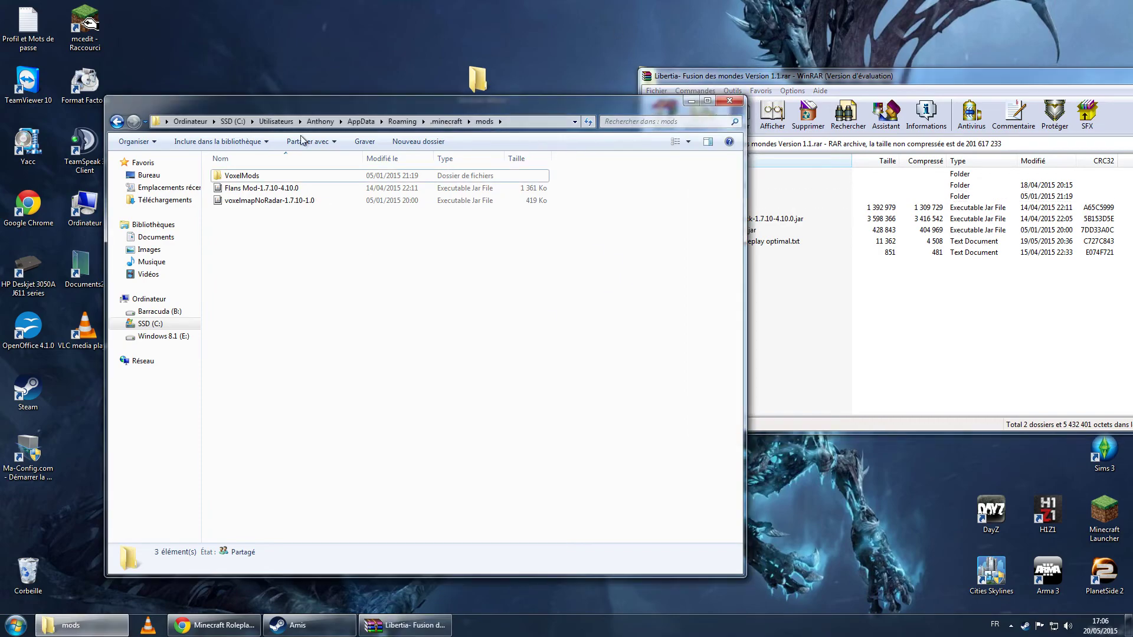
left_click(265, 200)
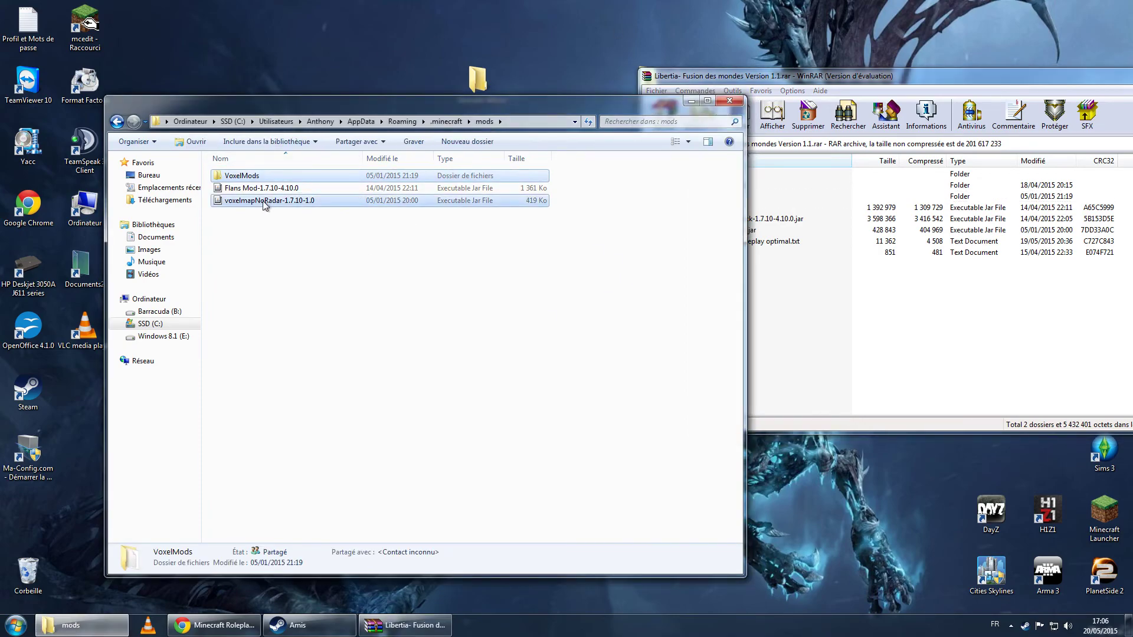
left_click(419, 327)
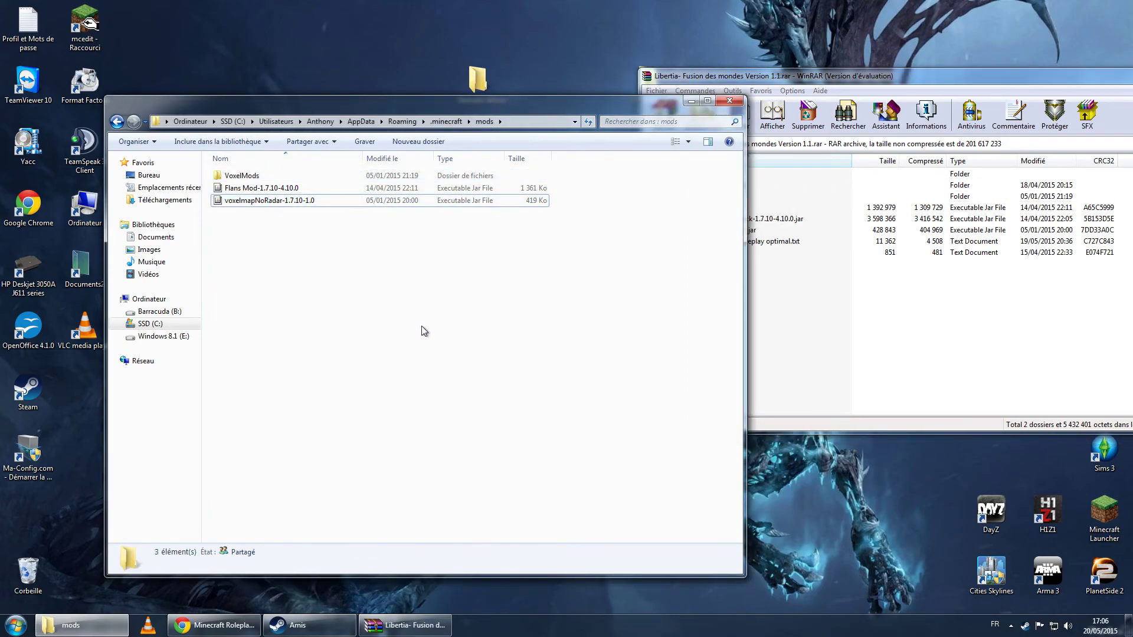
- Demonstrate picking up Flans Mod-1.7.10-4.10.0.jar in the archive for copying into the mods folder
left_click(777, 376)
left_click(673, 208)
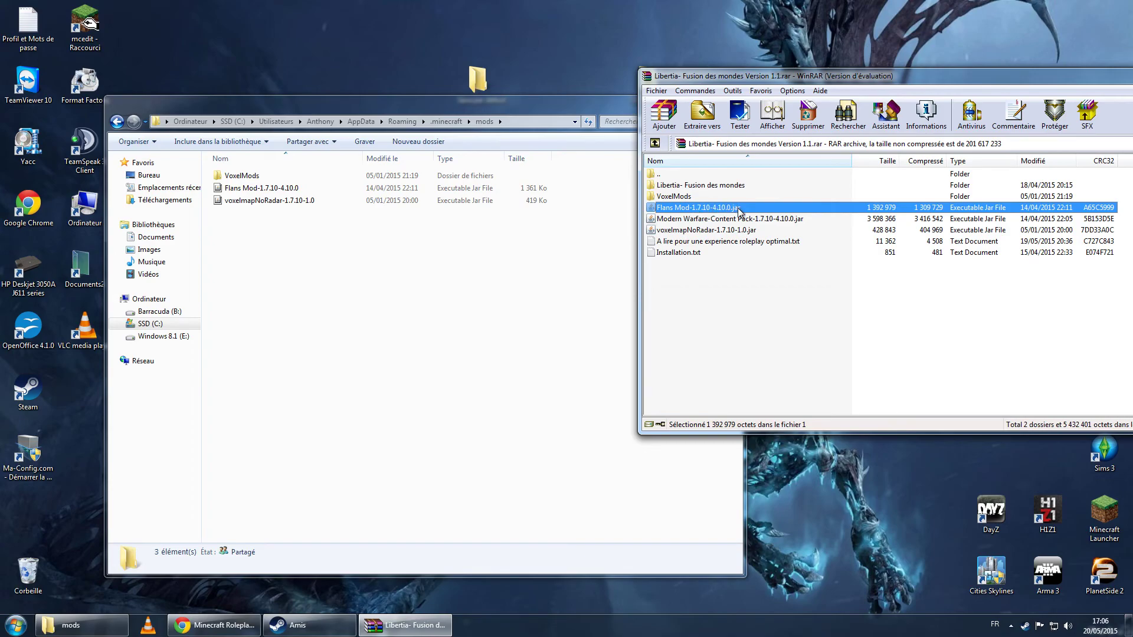
left_click_drag(738, 211, 702, 214)
- Highlight the Flans Mod-1.7.10-4.10.0 file in the mods folder, and leave everything there deselected
left_click(419, 289)
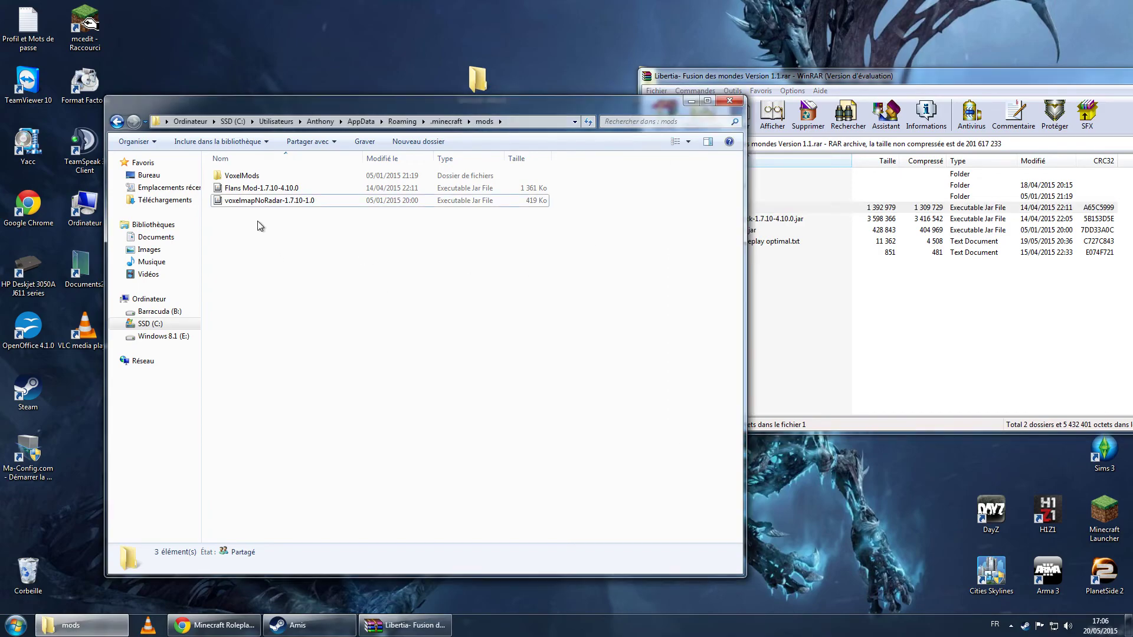
left_click(269, 191)
left_click(468, 397)
mouse_move(404, 625)
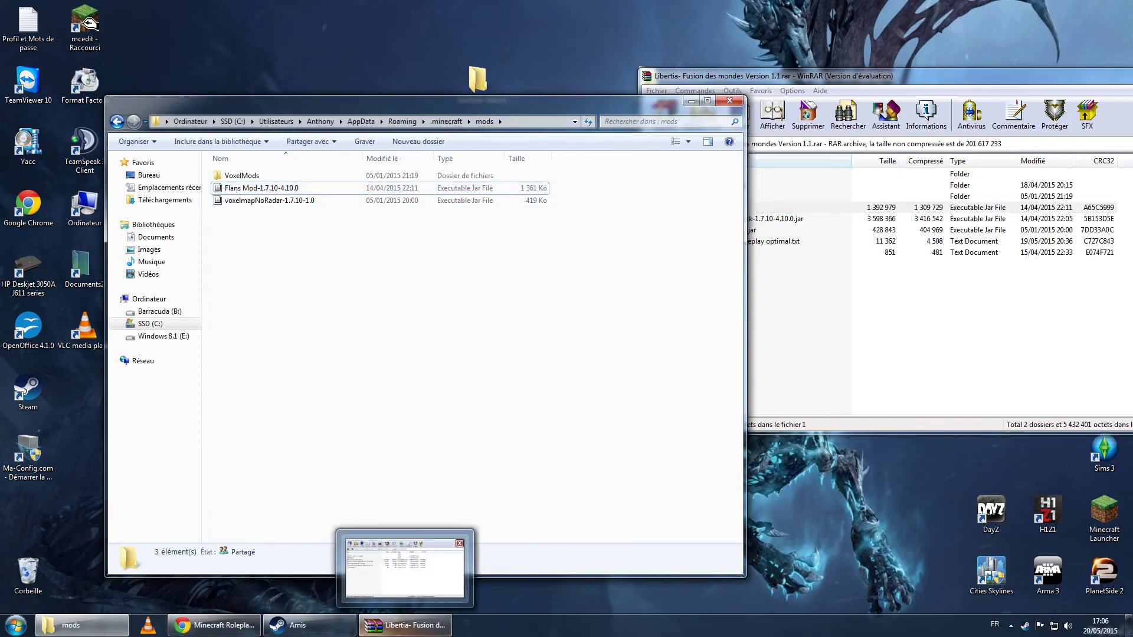
left_click_drag(400, 310, 203, 171)
left_click(375, 338)
- Start the Minecraft launcher, choose the Forge profile, launch the game, and maximize its window
double_click(1078, 496)
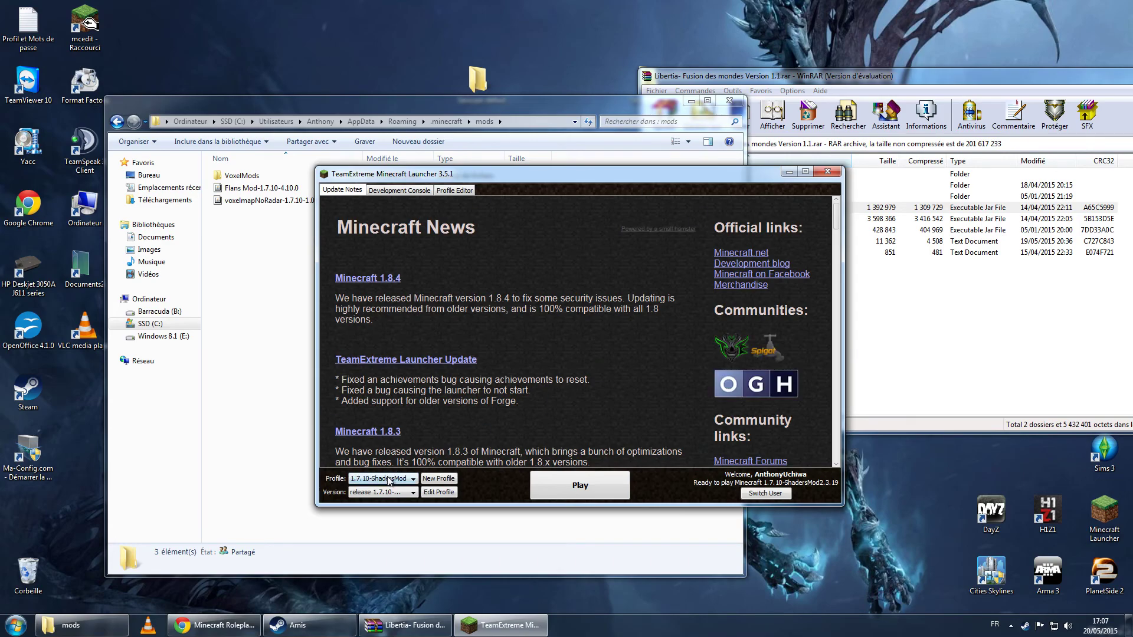
left_click(389, 480)
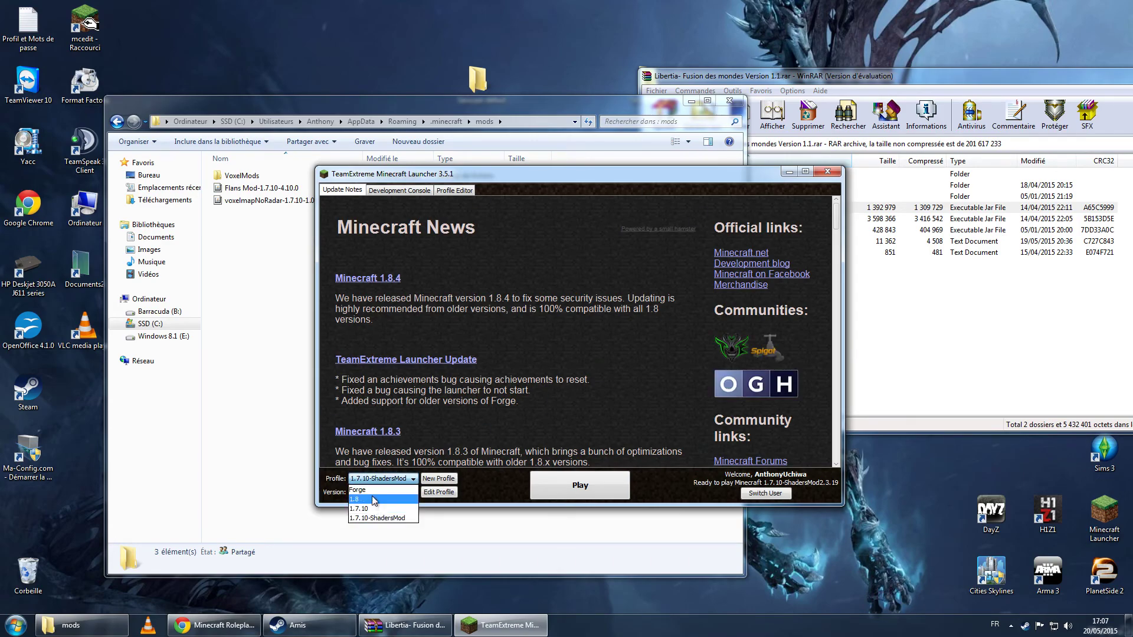
left_click(372, 490)
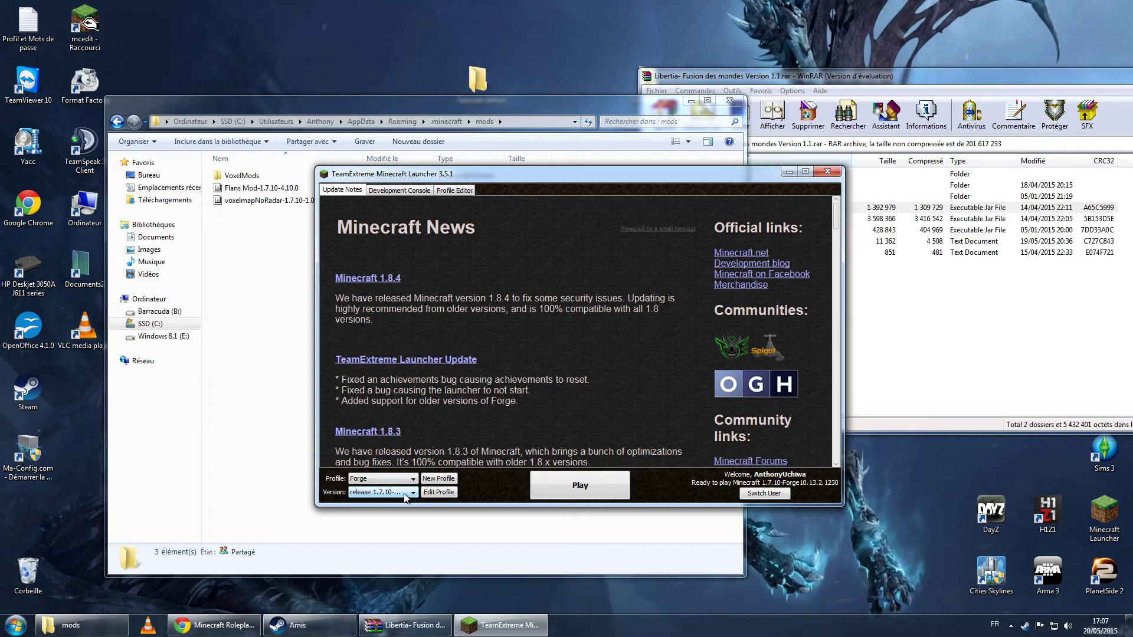
left_click(600, 484)
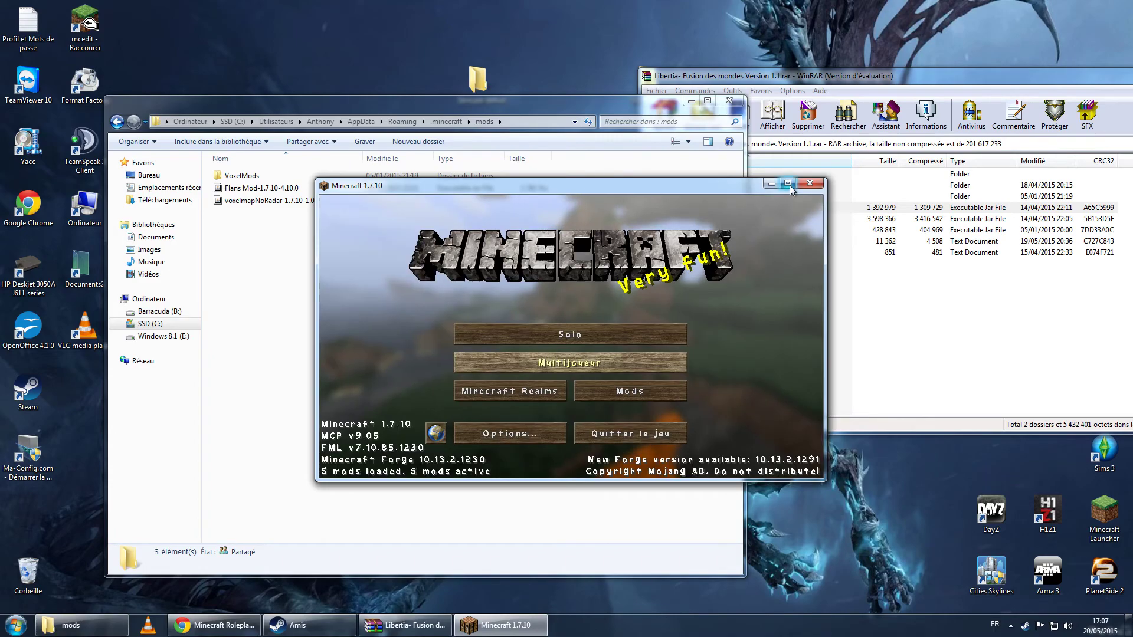
left_click(788, 184)
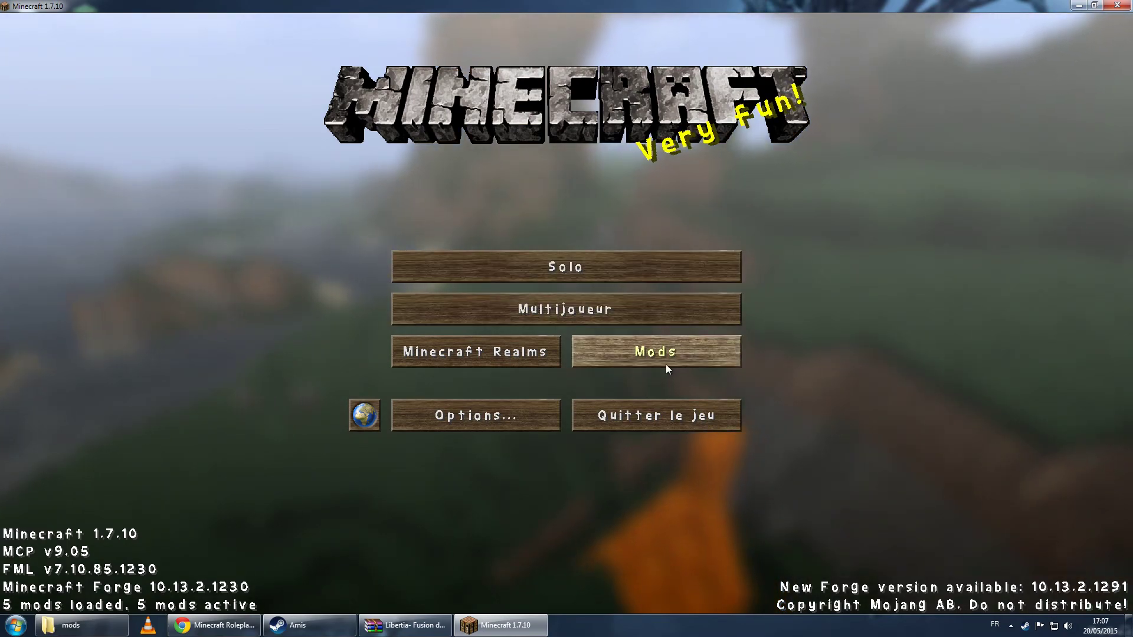
- Load the single-player world "Libertia- Fusion des mondes" and look around the landscape from the spawn position
left_click(612, 276)
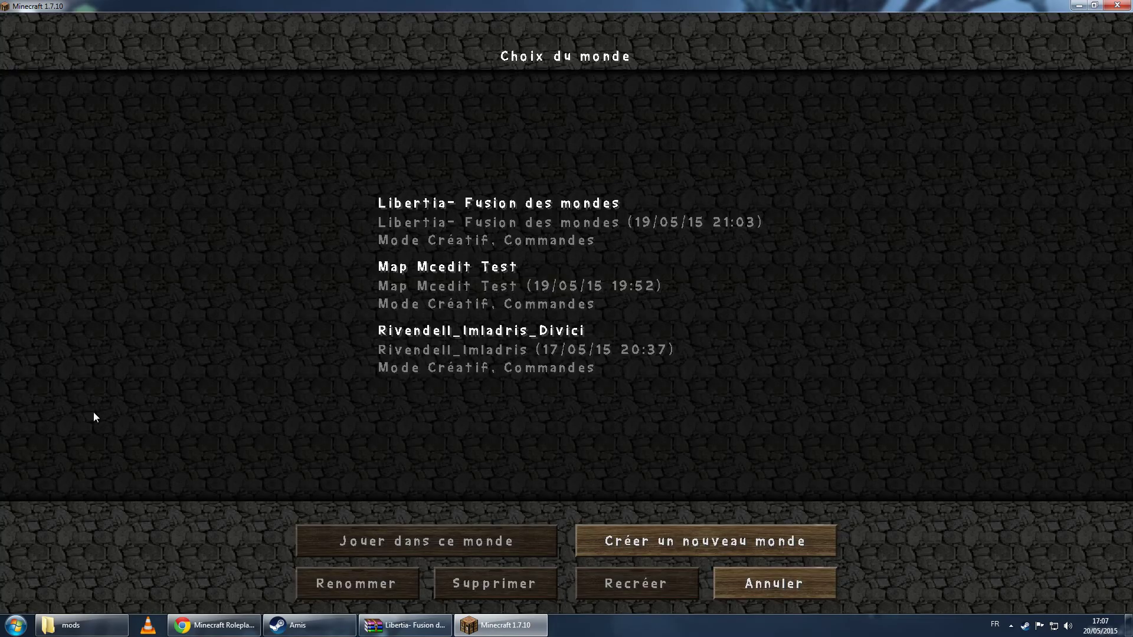
left_click(487, 215)
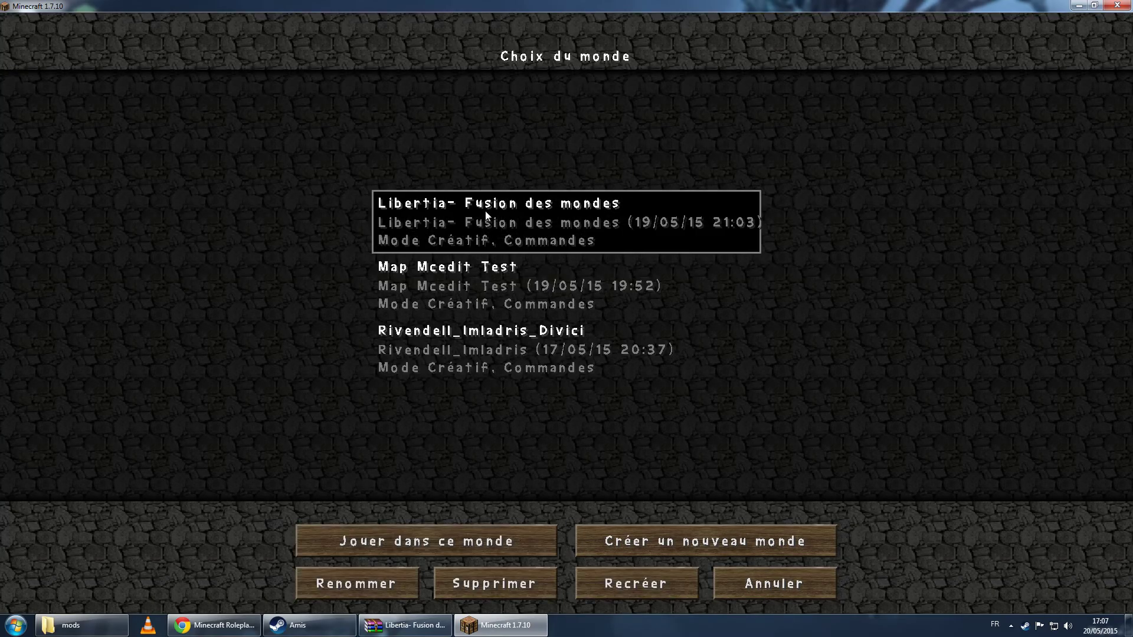
double_click(485, 211)
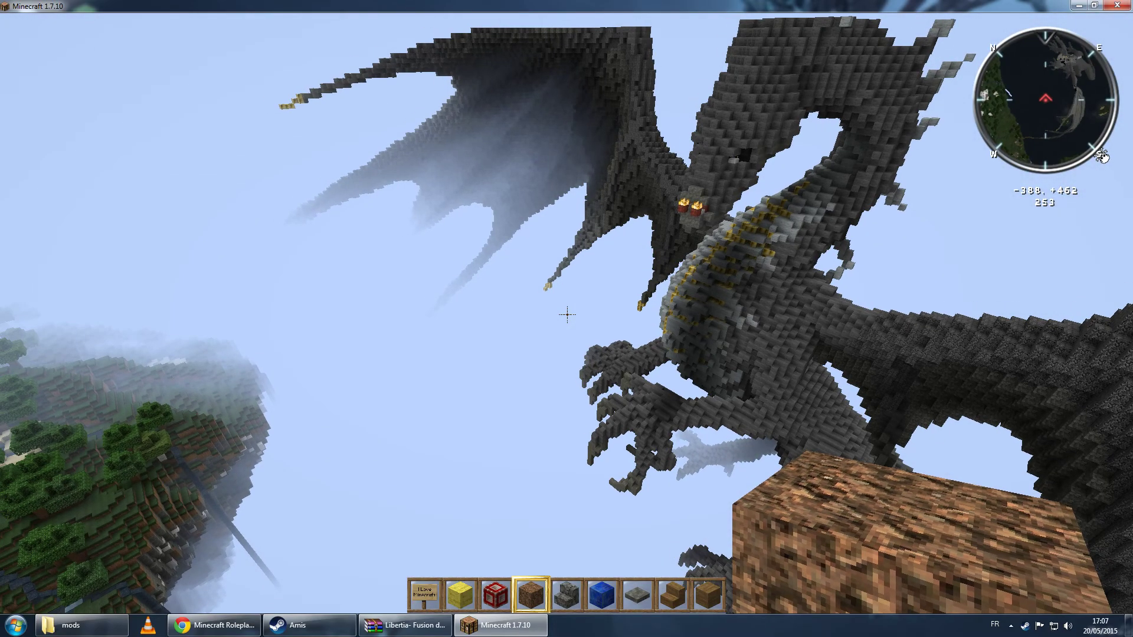
mouse_move(567, 314)
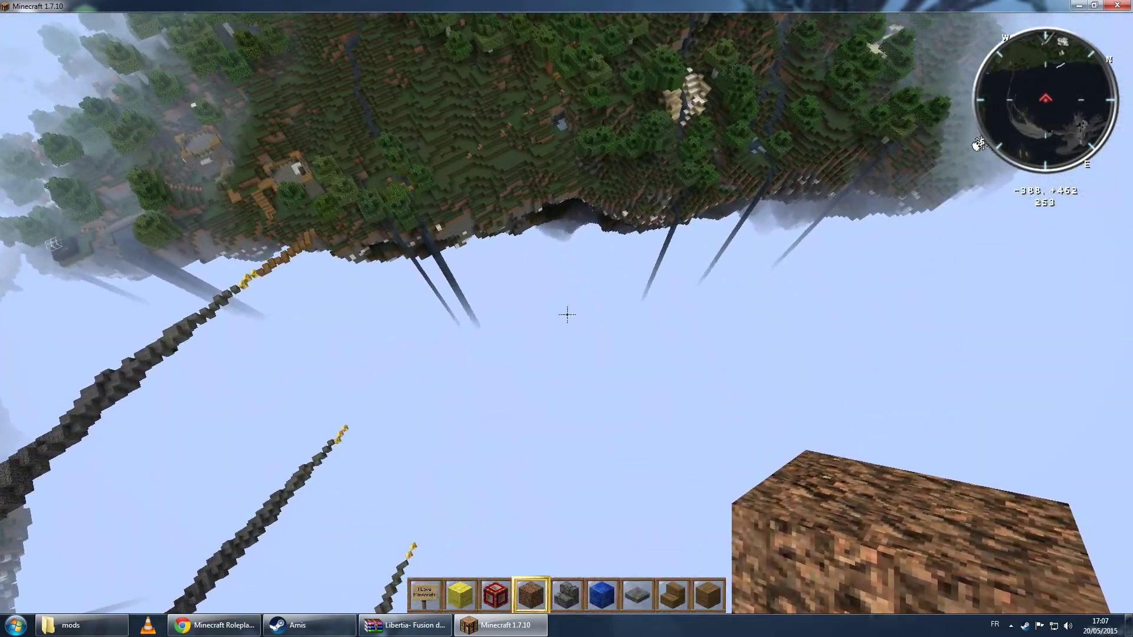
type("nw")
left_click(597, 434)
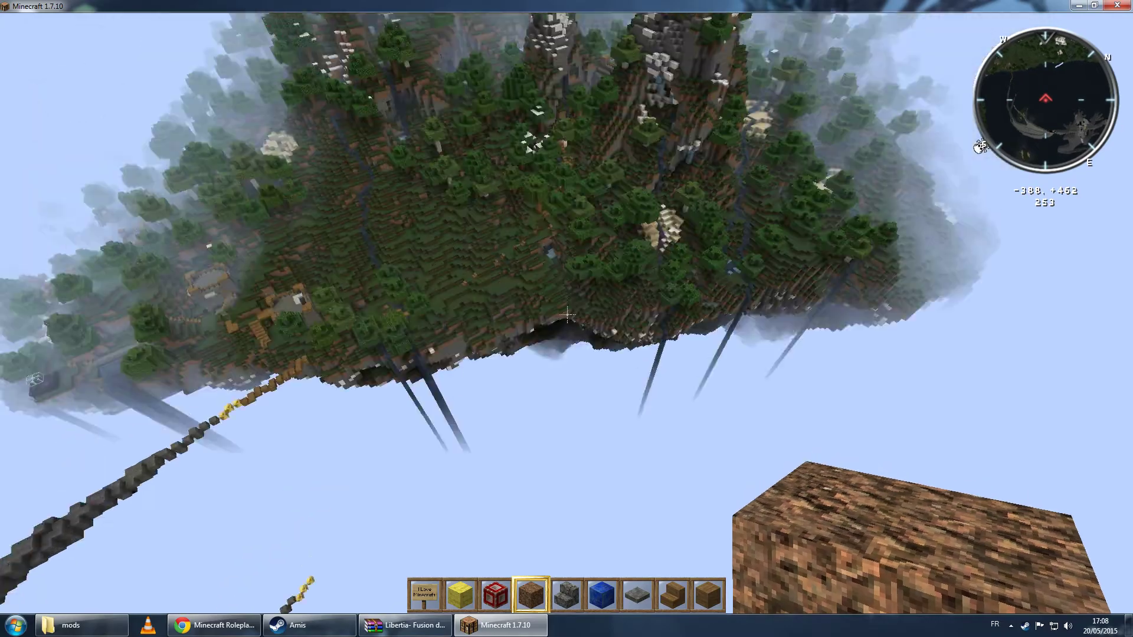
- Pause the game and open its control settings
key("Escape")
left_click(487, 329)
left_click(675, 298)
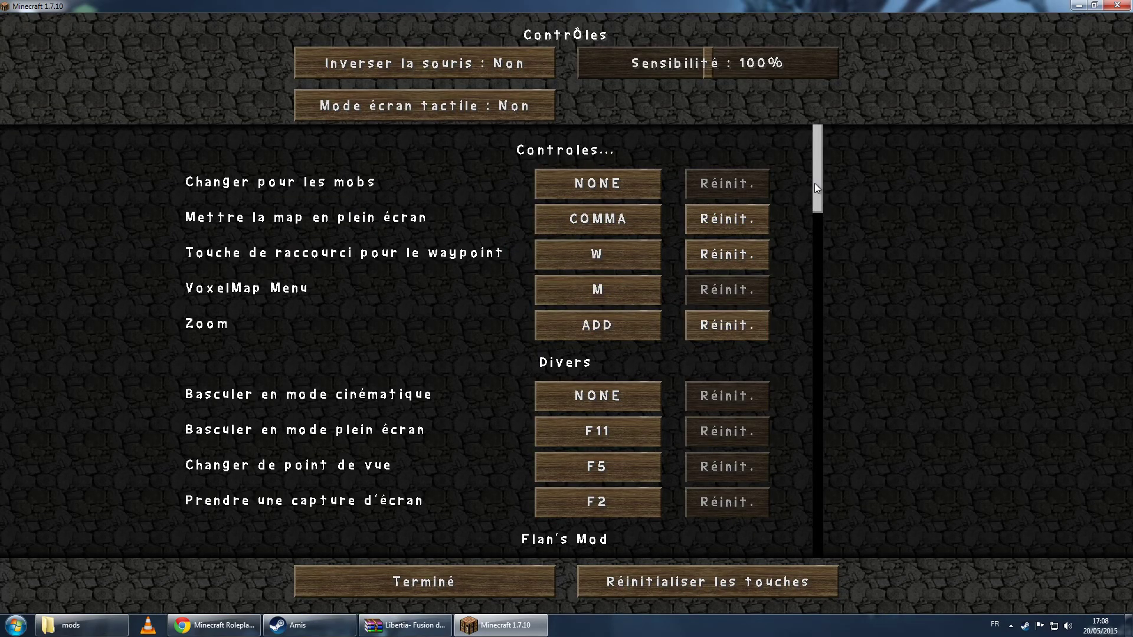
- Set Flan's Mod Inventory key, Roll Left Key, Roll Right Key and Teams Menu Key to NONE
left_click_drag(823, 175, 801, 278)
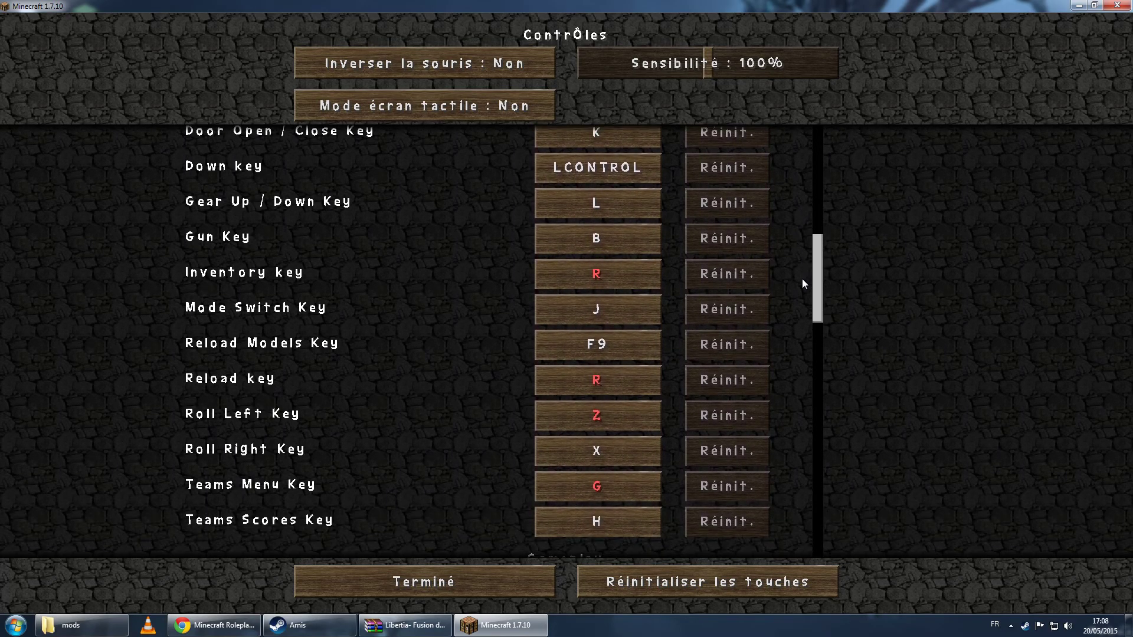
left_click(625, 274)
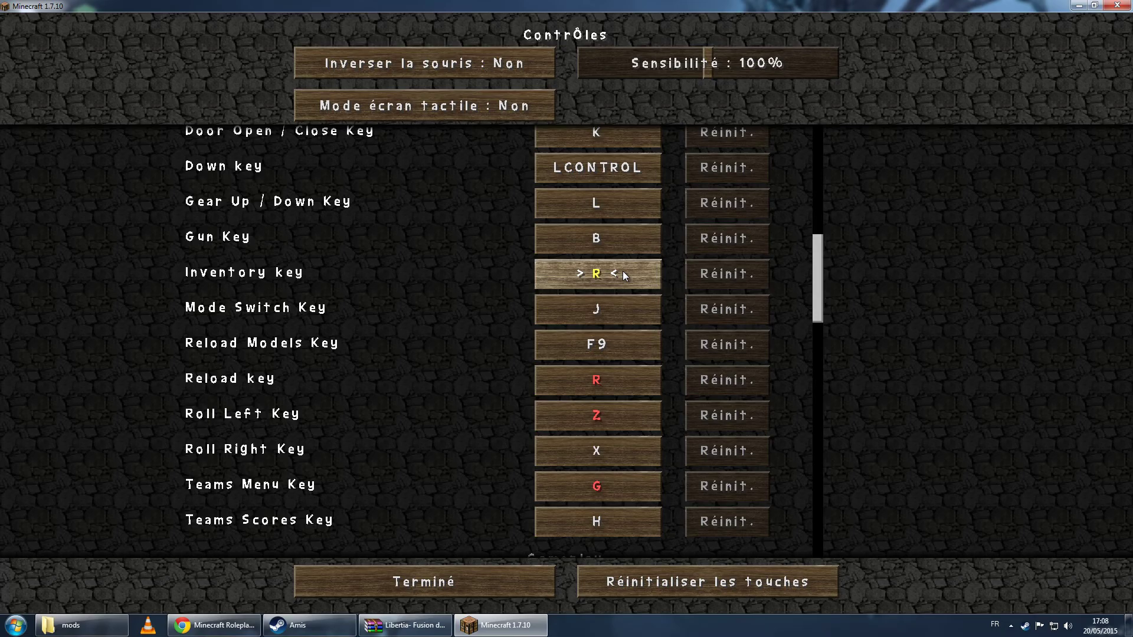
key("Escape")
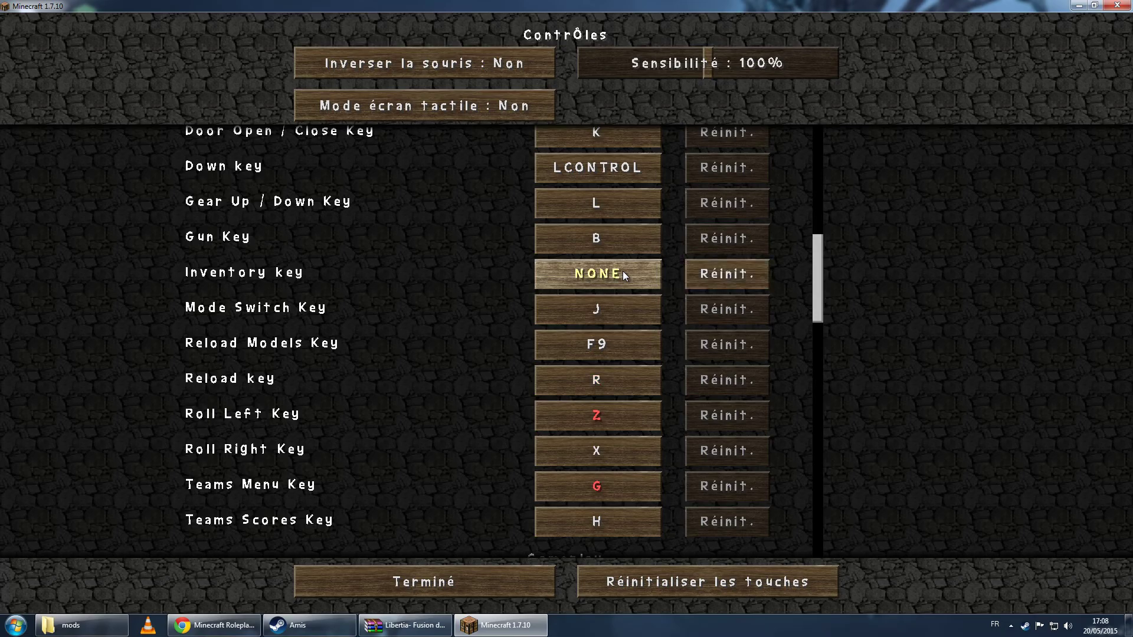
left_click(597, 414)
key("Escape")
left_click(597, 453)
key("Escape")
left_click(597, 488)
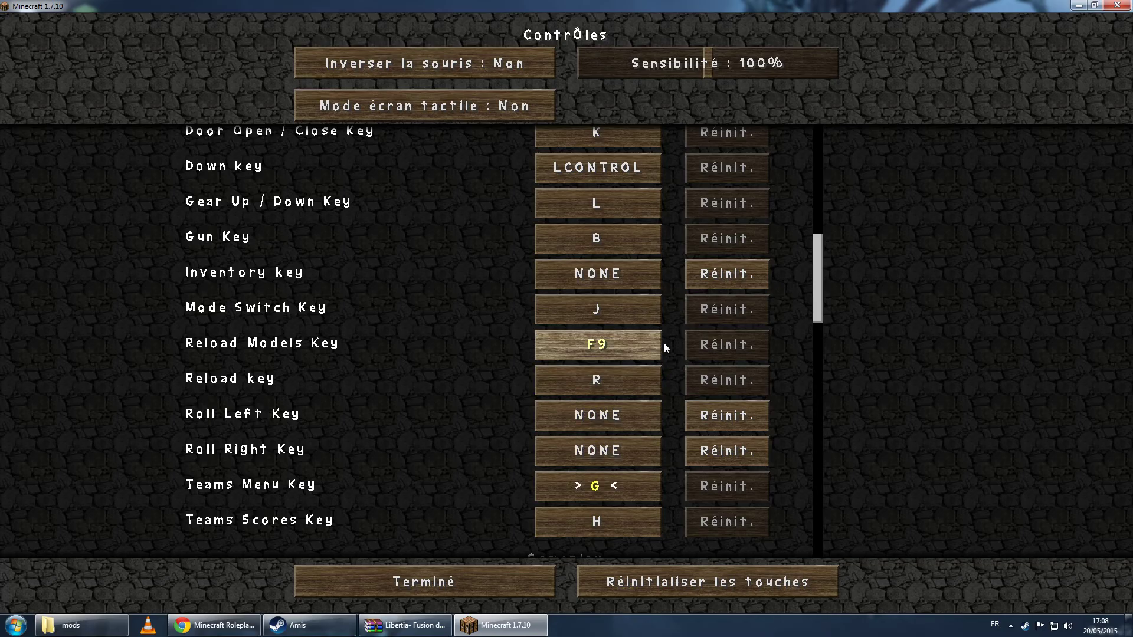
key("Escape")
- Find the remaining conflicting Flan's Mod binding and set its Control Switch key to NONE
scroll(814, 282, "down", 3)
scroll(825, 291, "up", 3)
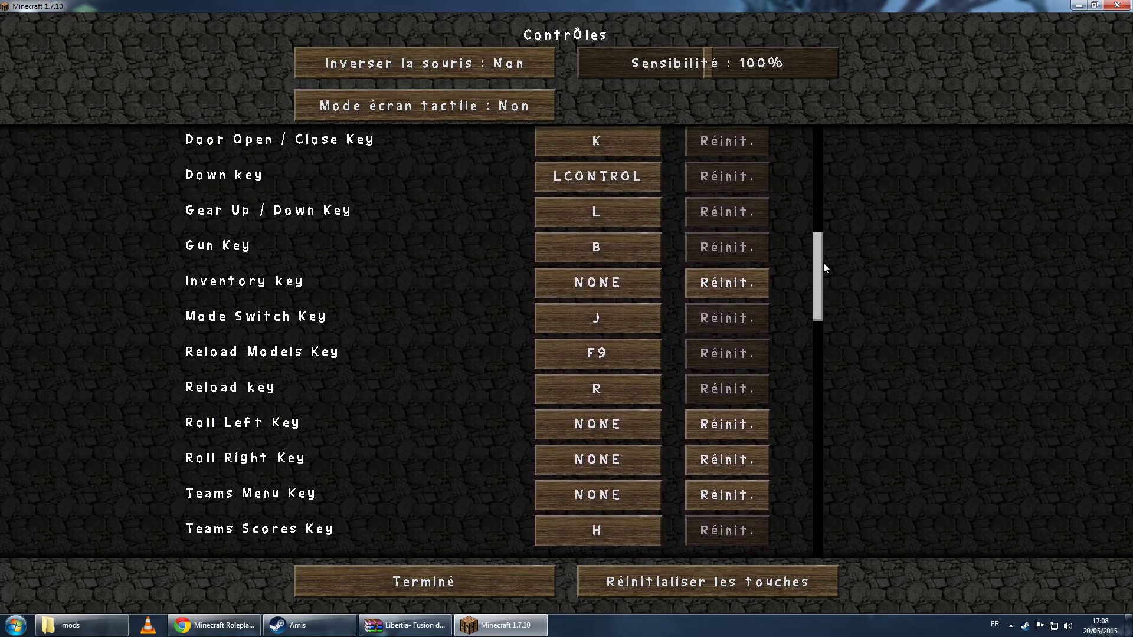
scroll(823, 263, "up", 4)
scroll(826, 220, "down", 2)
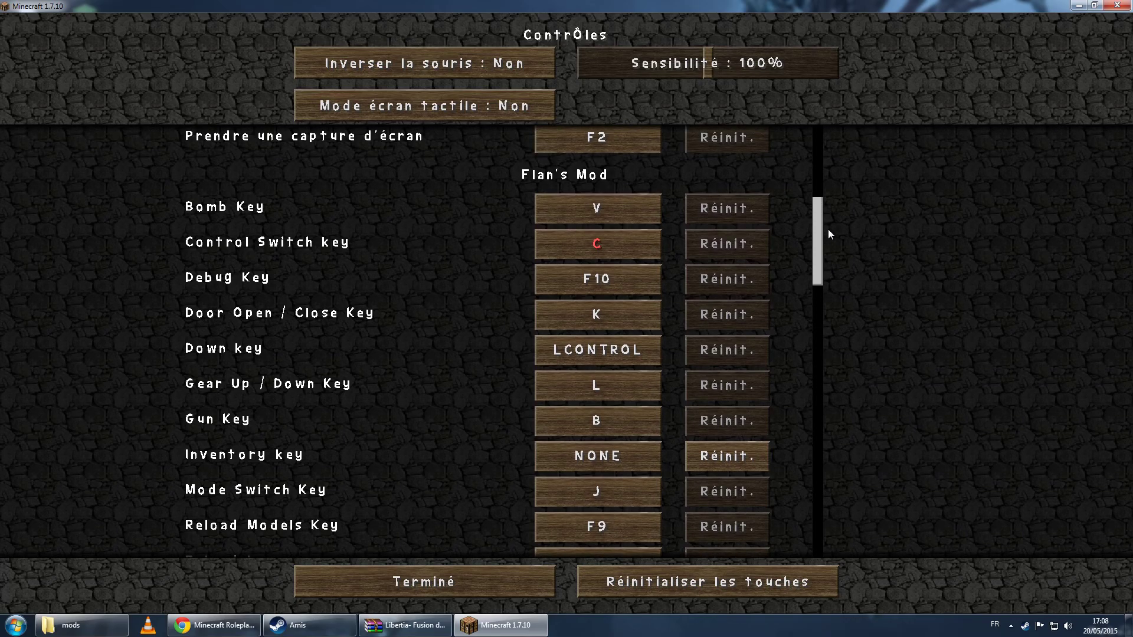
left_click(635, 247)
key("Escape")
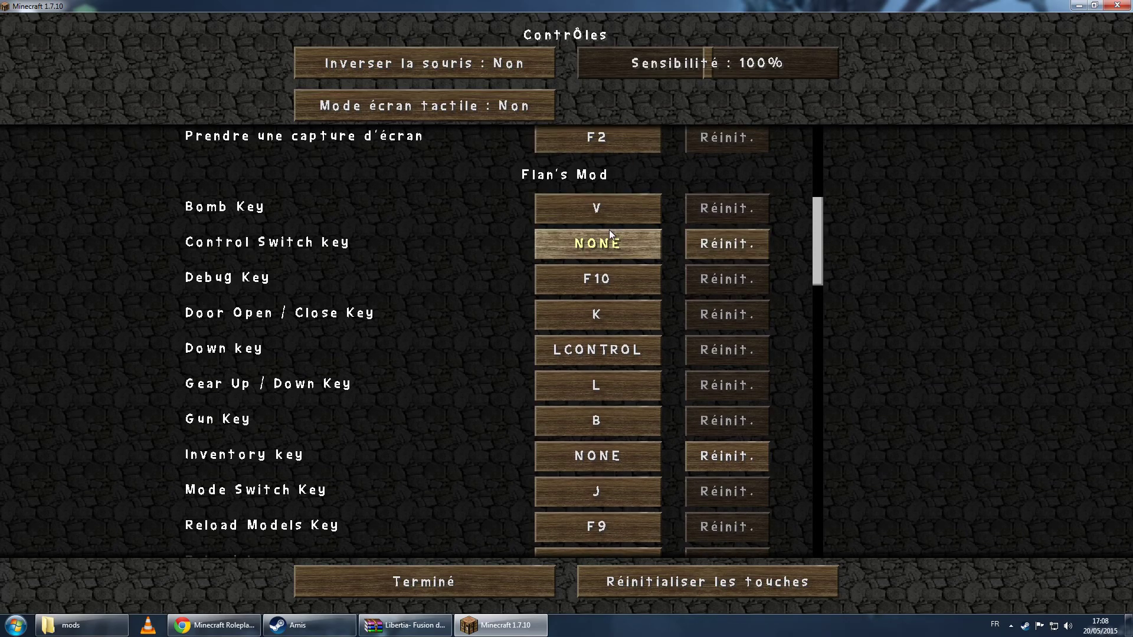
- Review the key bindings from the map controls to the inventory section, accept them, and return to the world
scroll(590, 176, "up", 1)
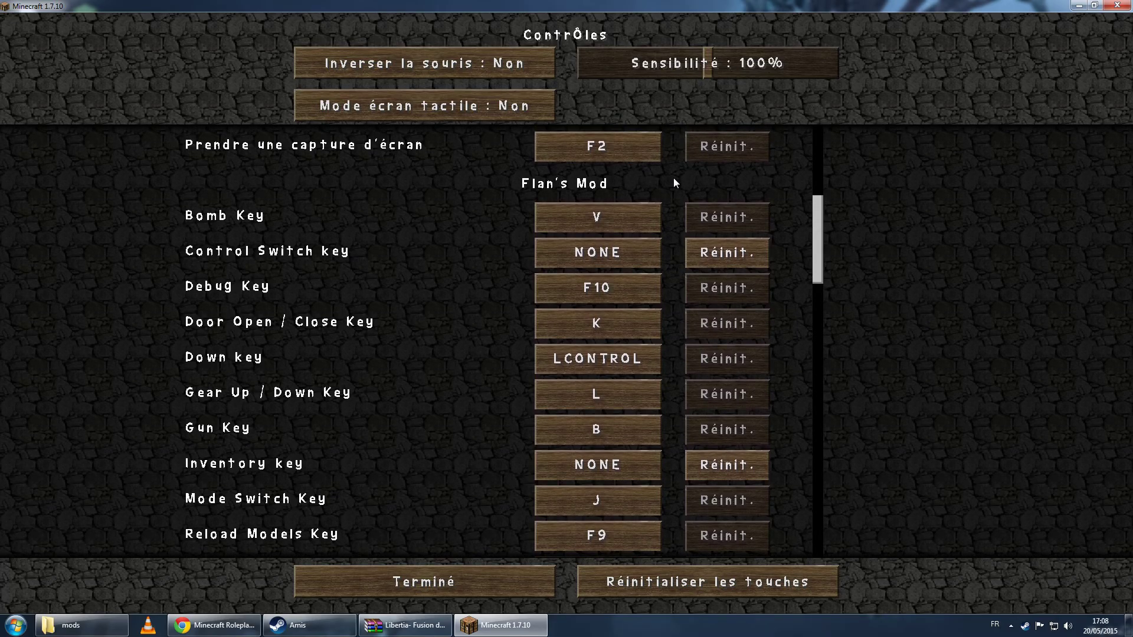
left_click_drag(815, 215, 795, 122)
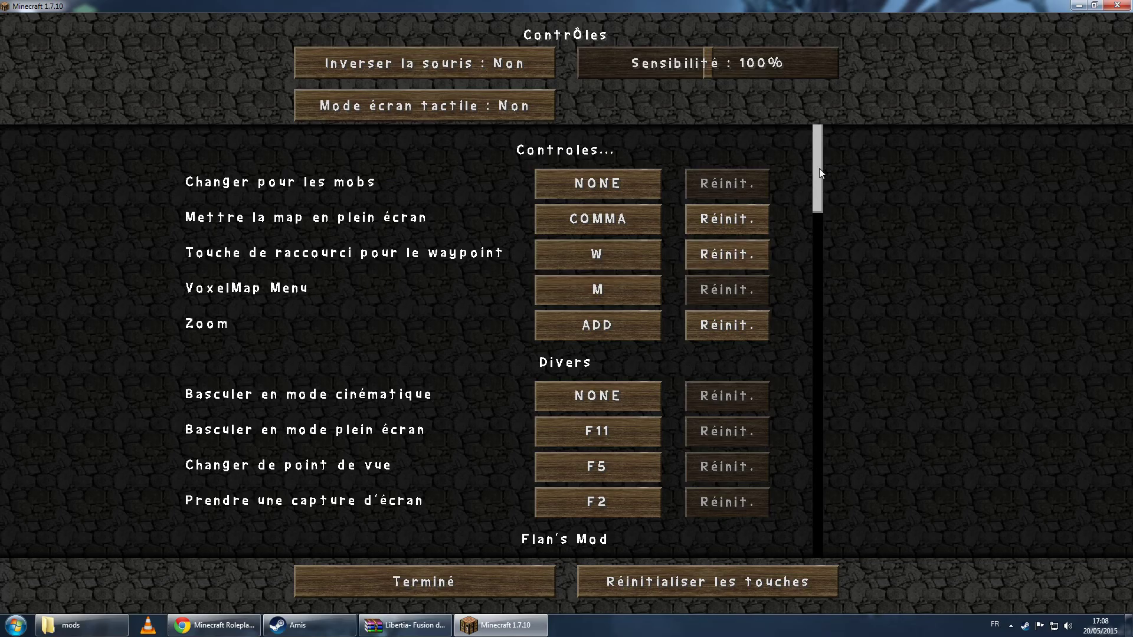
left_click_drag(819, 169, 804, 402)
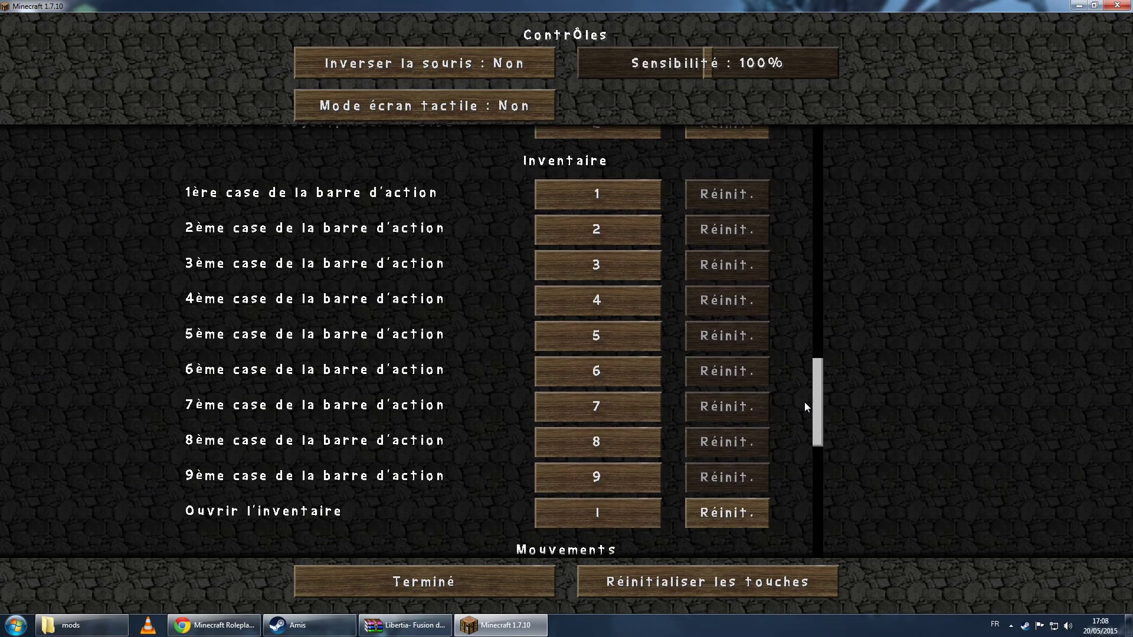
left_click(476, 568)
left_click(596, 424)
left_click(607, 195)
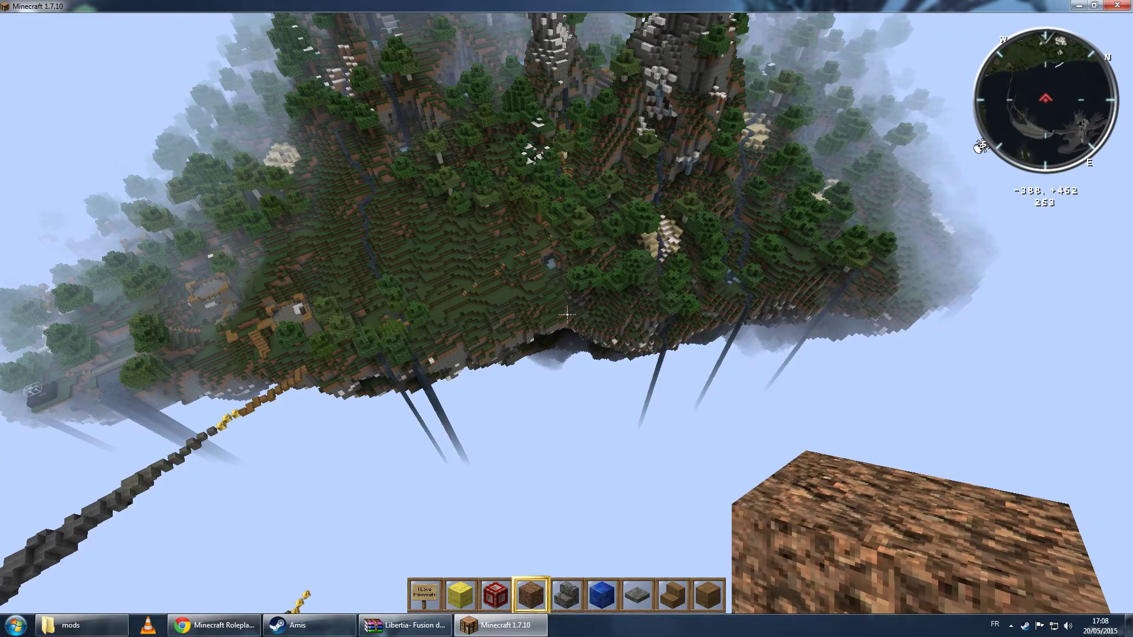
- Save and leave the world, and quit Minecraft
key("Escape")
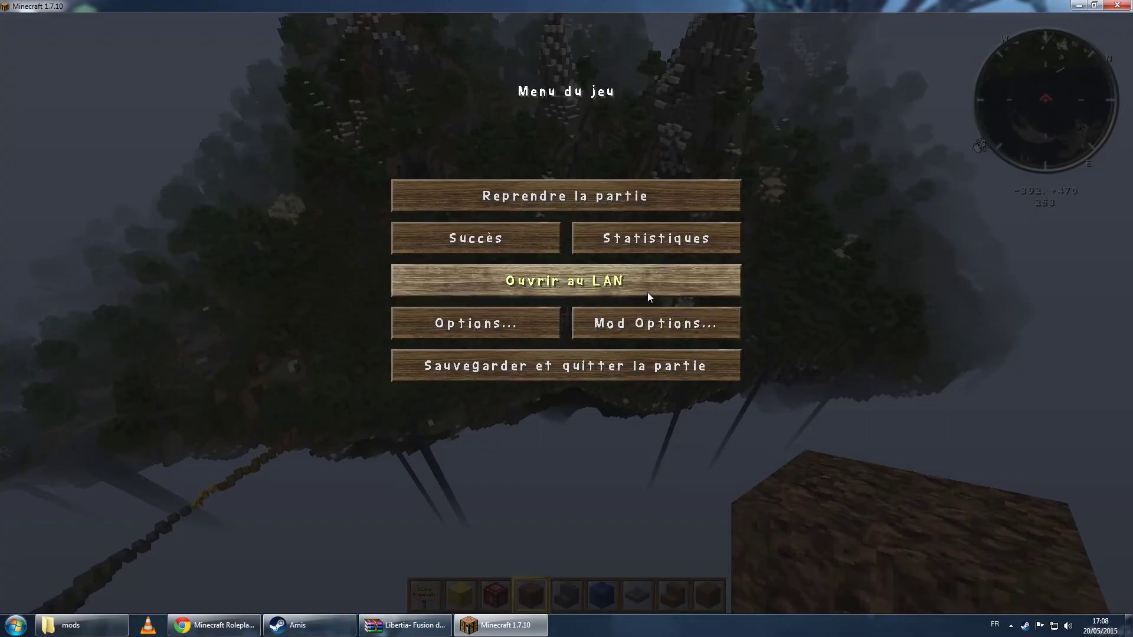
left_click(557, 363)
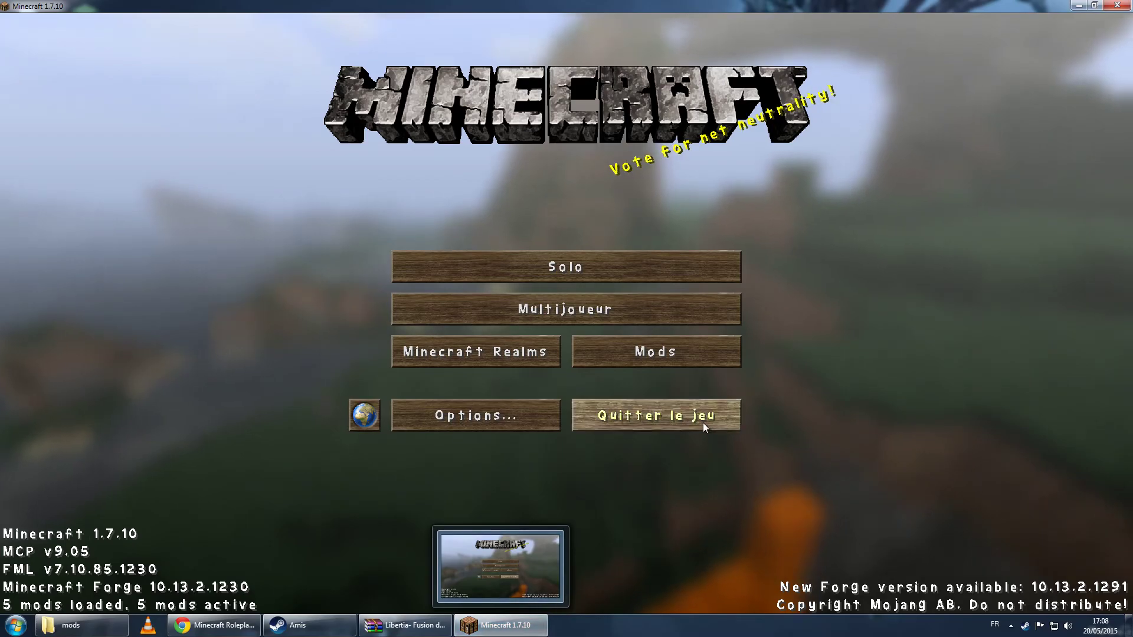
left_click(703, 427)
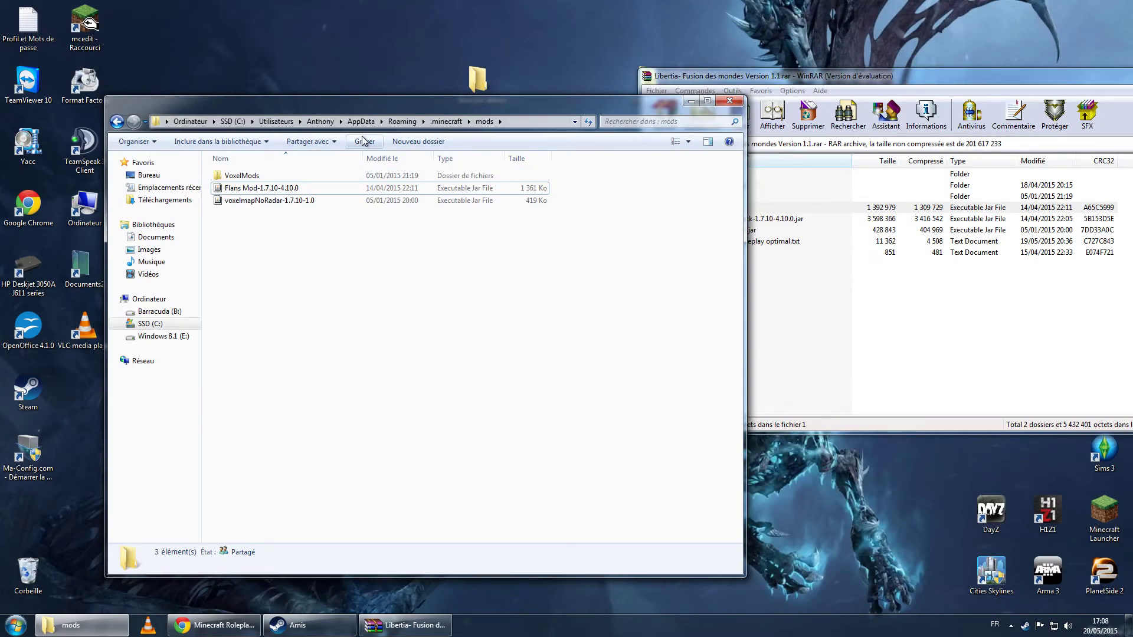
- Go back to the .minecraft folder and open its Flan folder
left_click(440, 123)
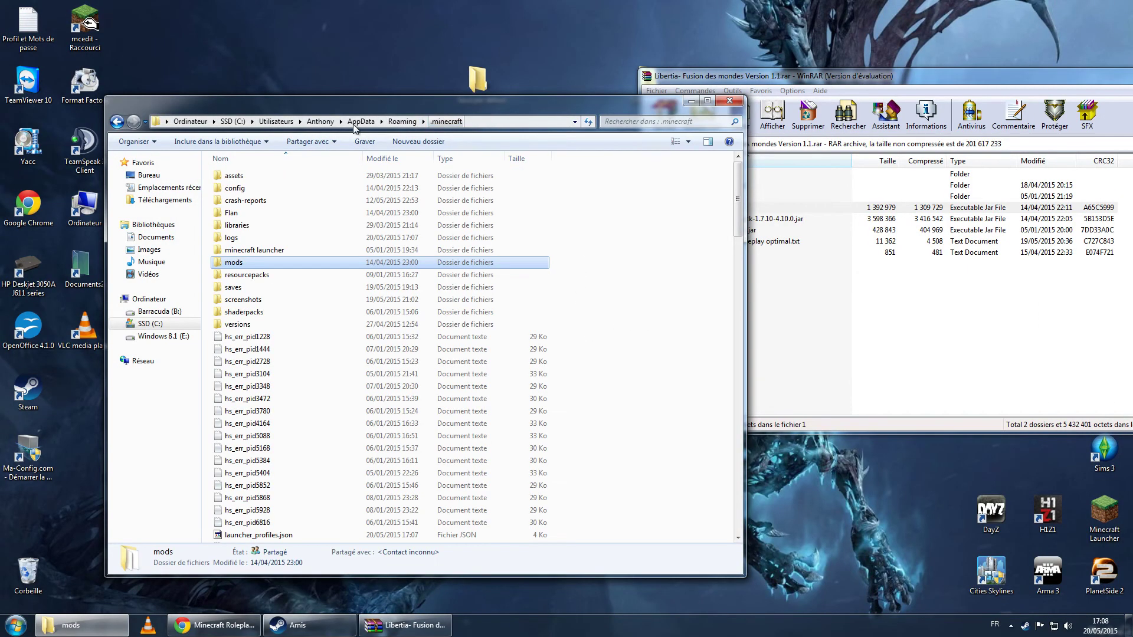
left_click(243, 213)
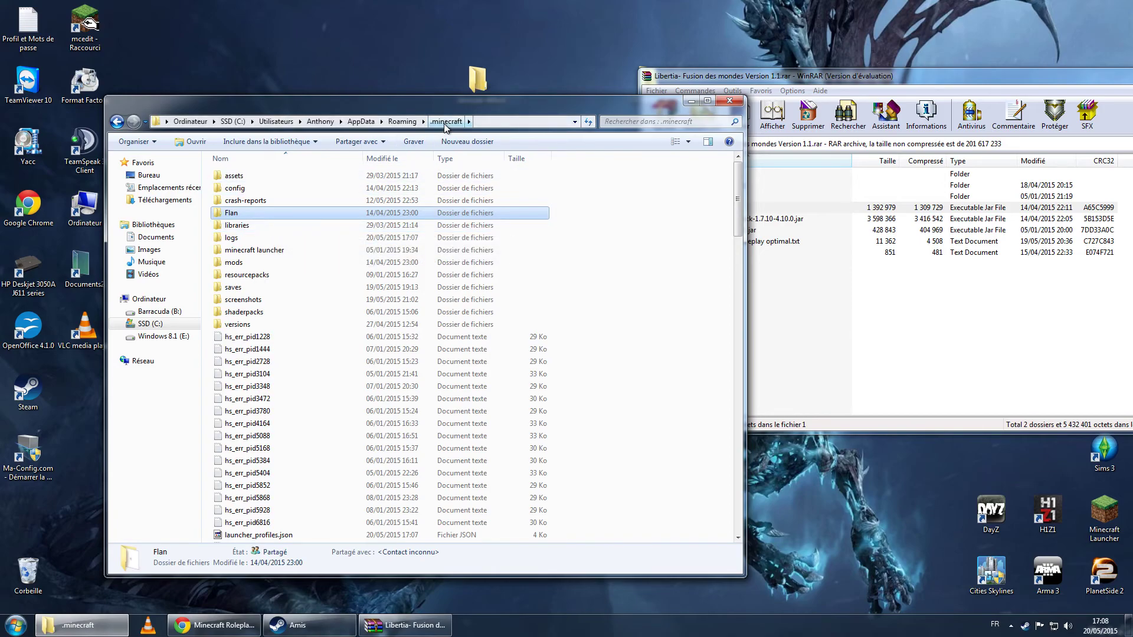
double_click(310, 215)
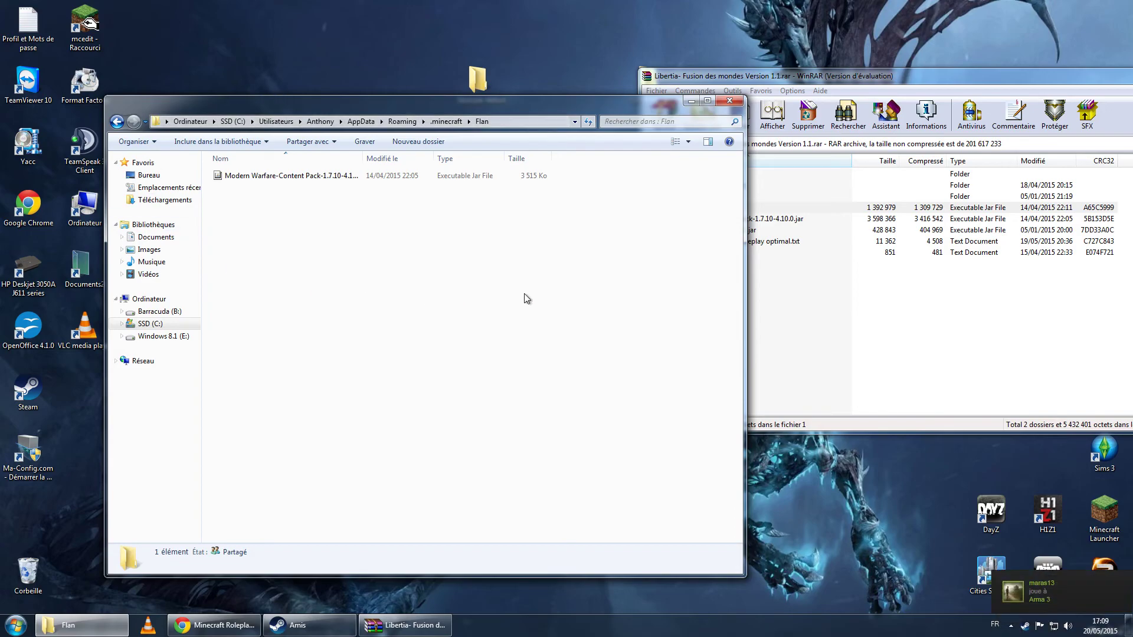
- Copy the Modern Warfare-Content Pack-1.7.10-4.10.0.jar file from the archive into the Flan folder
left_click(798, 323)
left_click(696, 222)
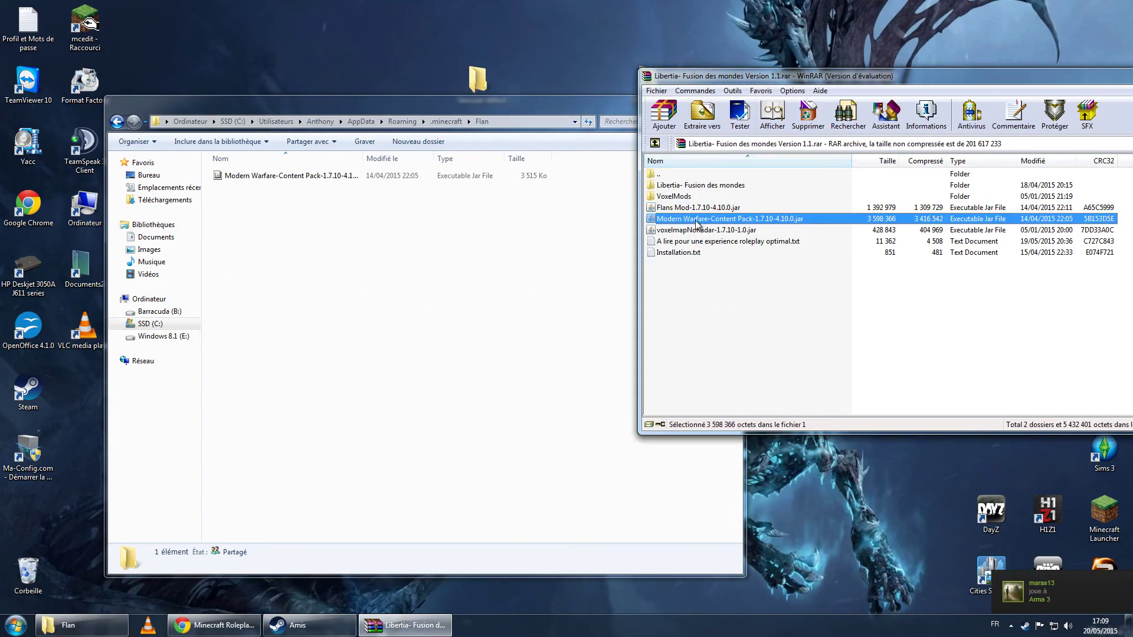
left_click_drag(729, 213, 397, 285)
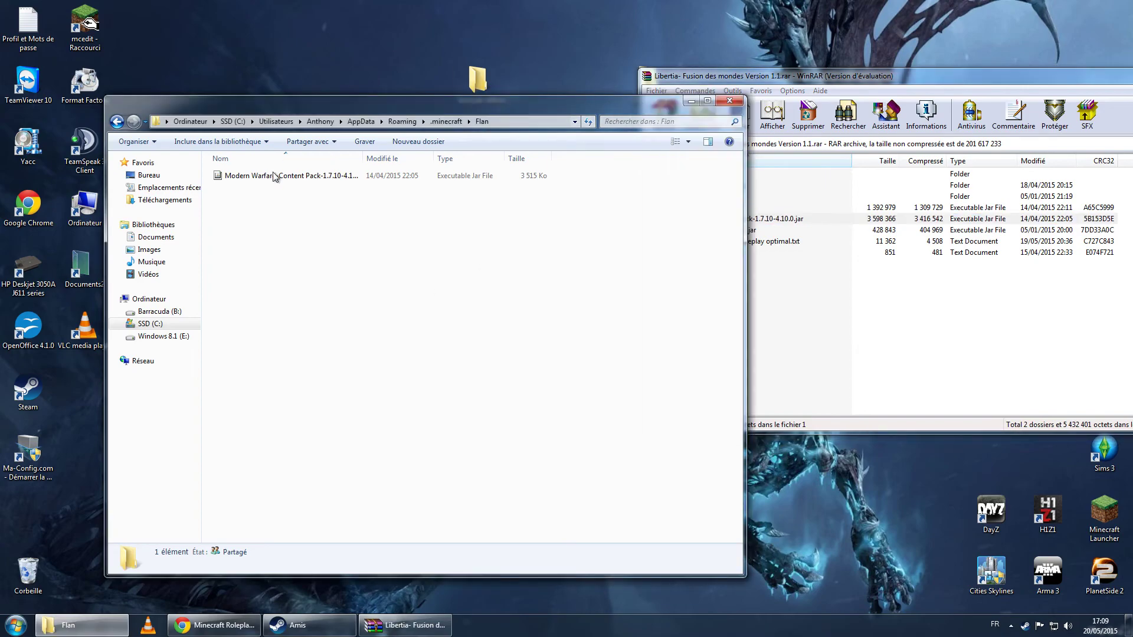
left_click(295, 176)
left_click(384, 373)
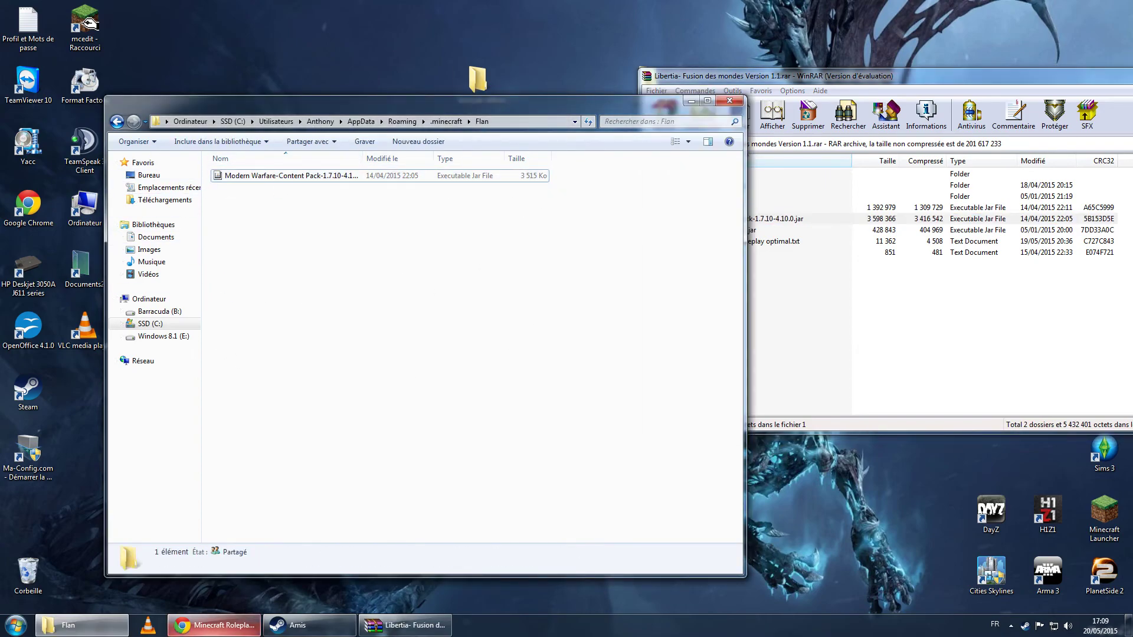
- Switch to Chrome, search for "flan's mods minecraft" in a new tab, and open the Flan's Mod website
left_click(216, 625)
left_click(129, 7)
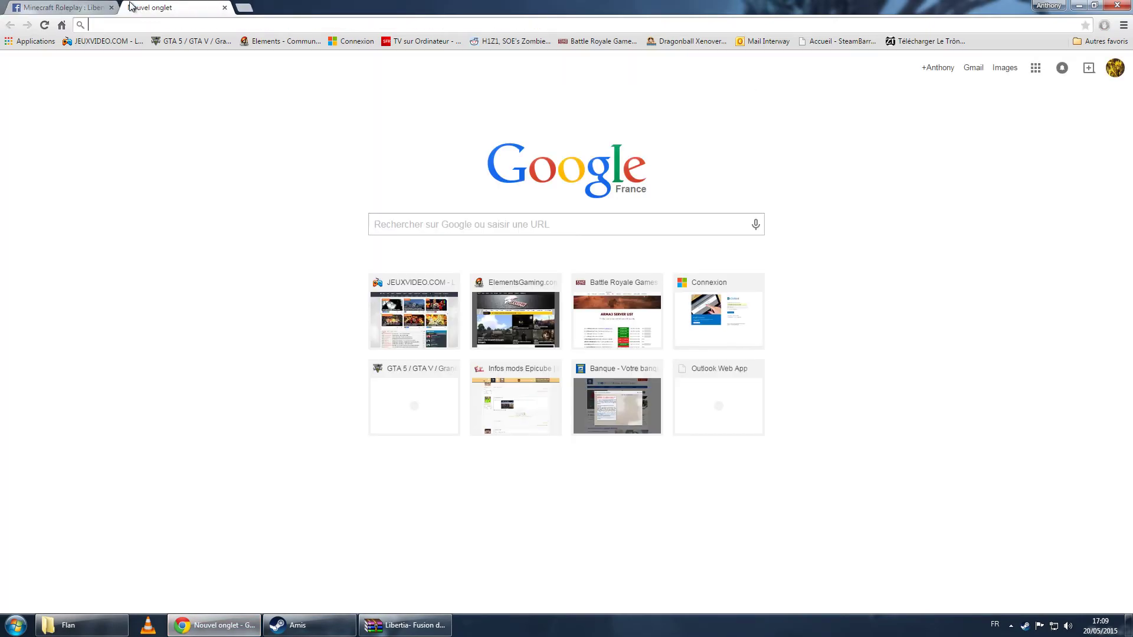
type("flan's")
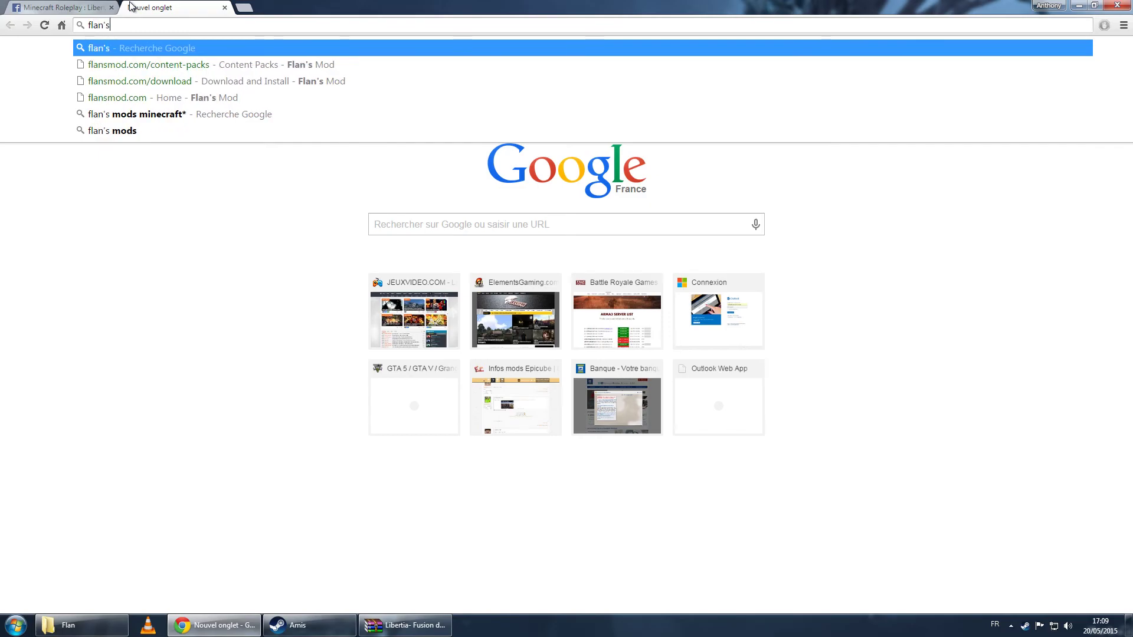
key("Down")
key("Down")
key("Down")
key("Down")
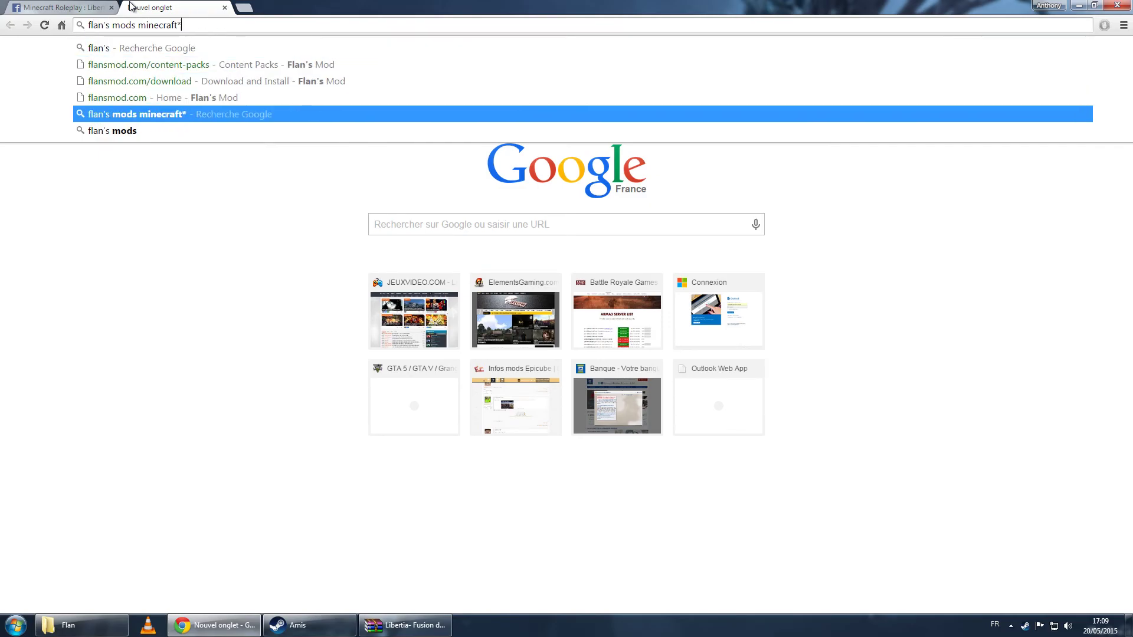
key("Return")
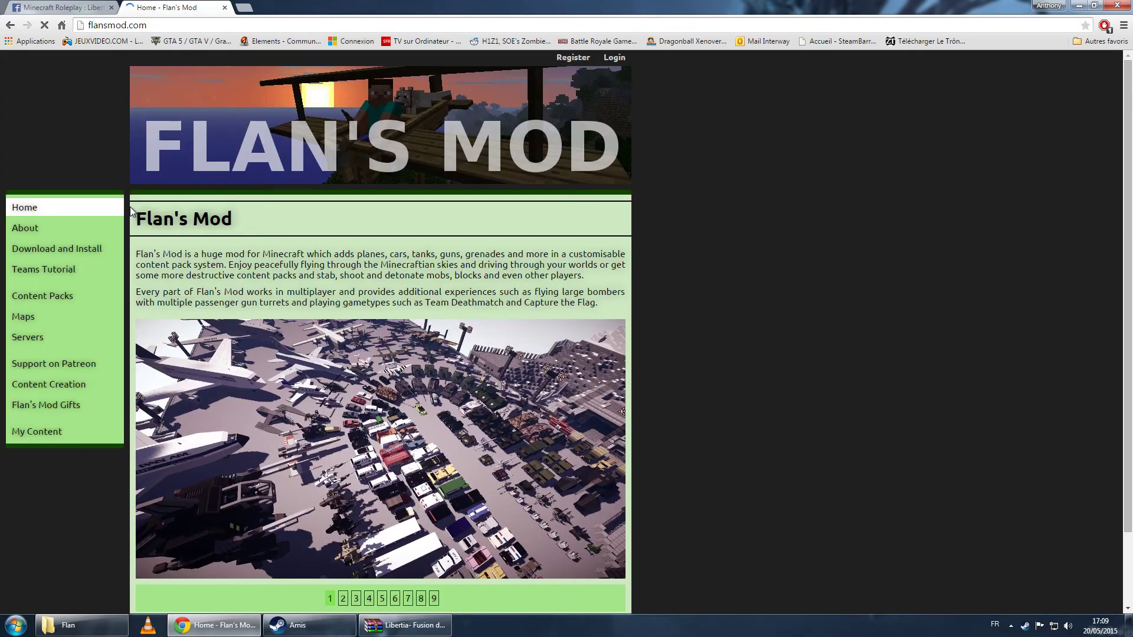
- View the site's Download and Install page, and browse the packs listed on its Content Packs page
scroll(585, 338, "down", 3)
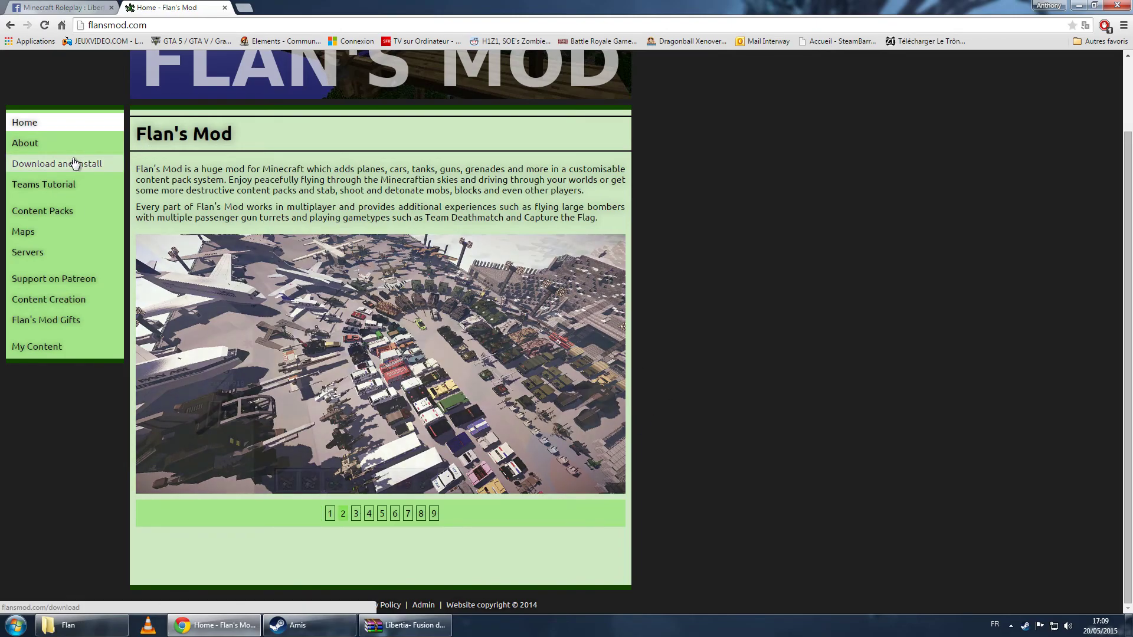
left_click(62, 161)
left_click(44, 294)
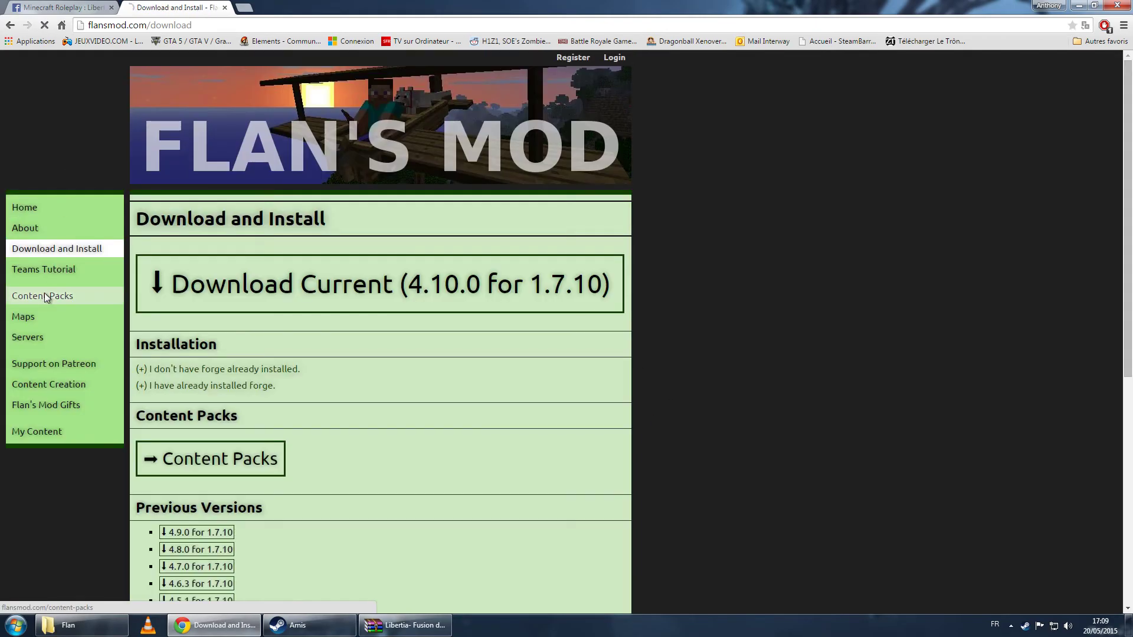
scroll(302, 258, "down", 4)
scroll(422, 248, "up", 4)
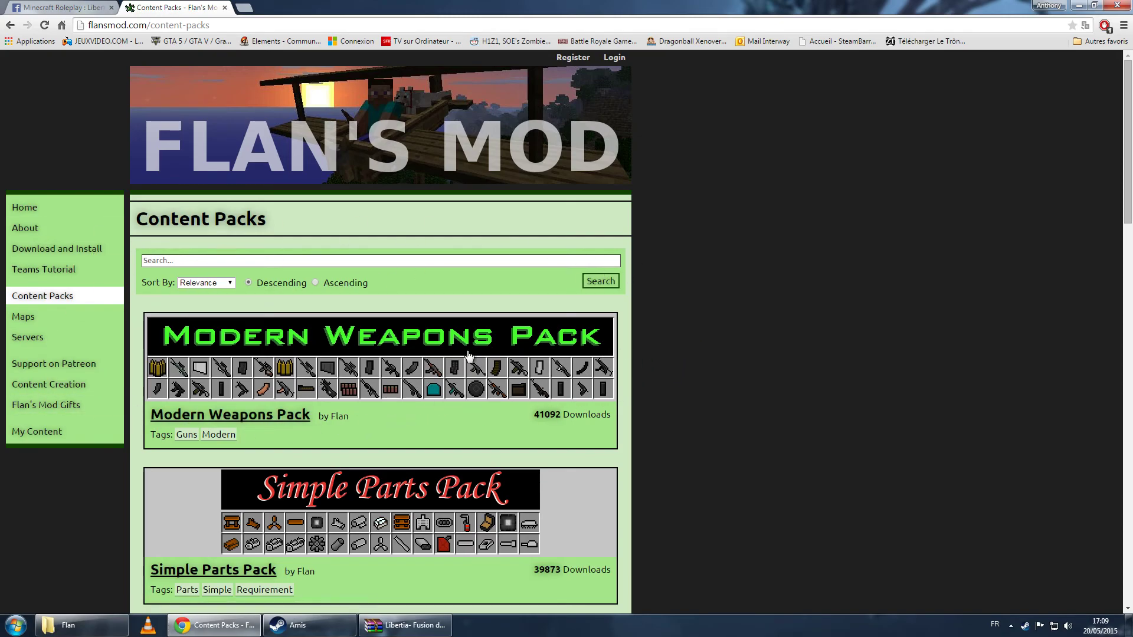
scroll(341, 378, "down", 3)
scroll(564, 292, "down", 2)
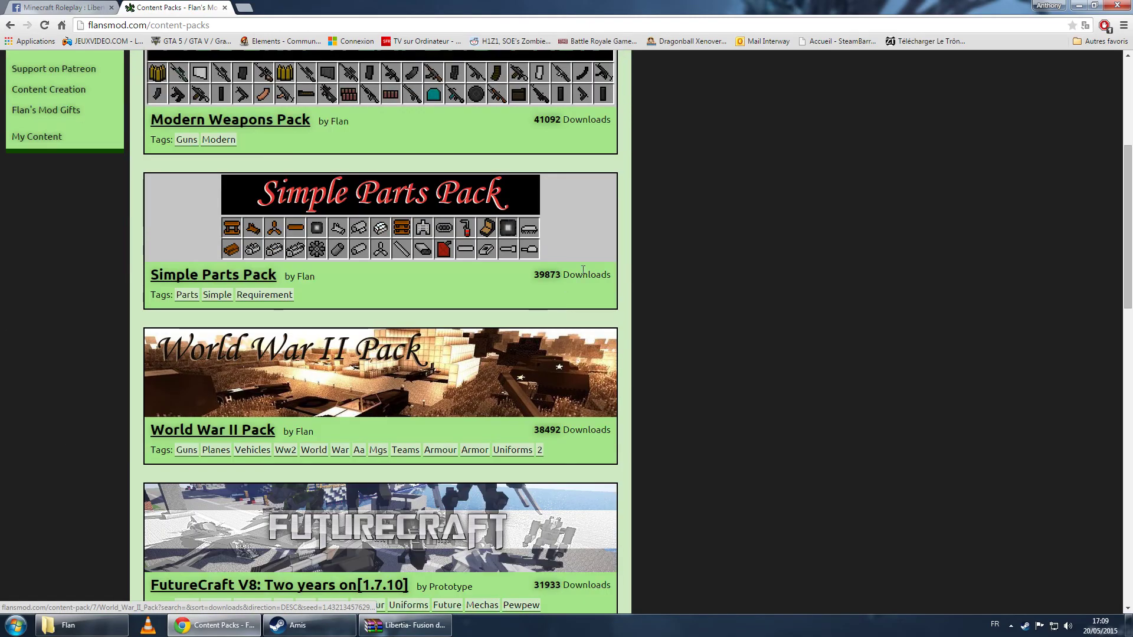
- Bring up the Flan folder as the place for packs and browse the content pack list down to the Titan Pack
mouse_move(407, 625)
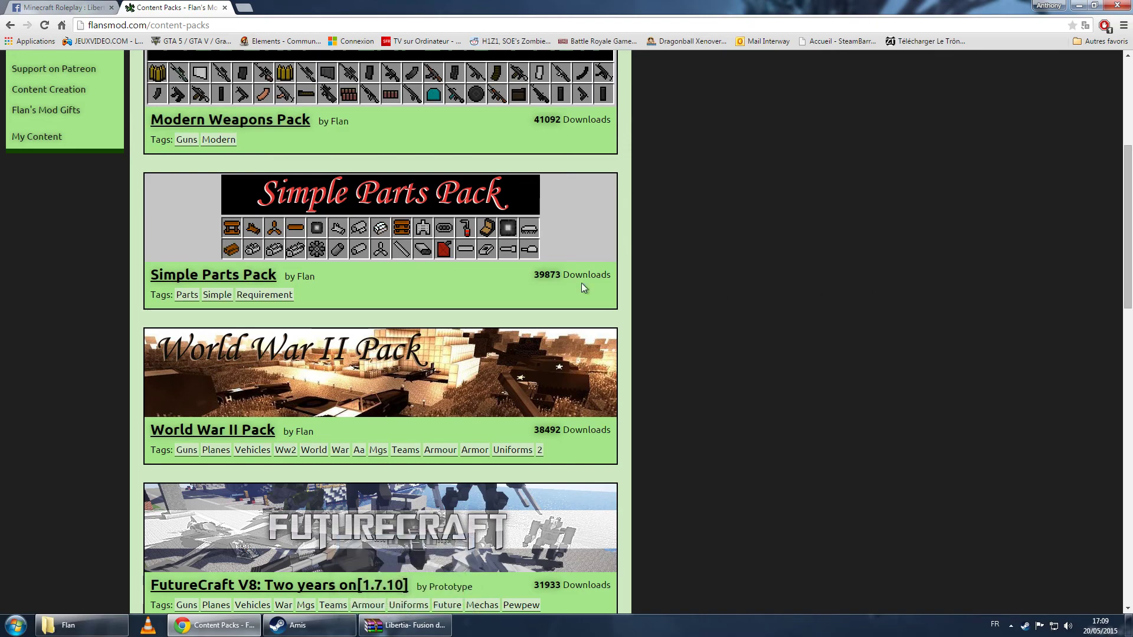
left_click(107, 634)
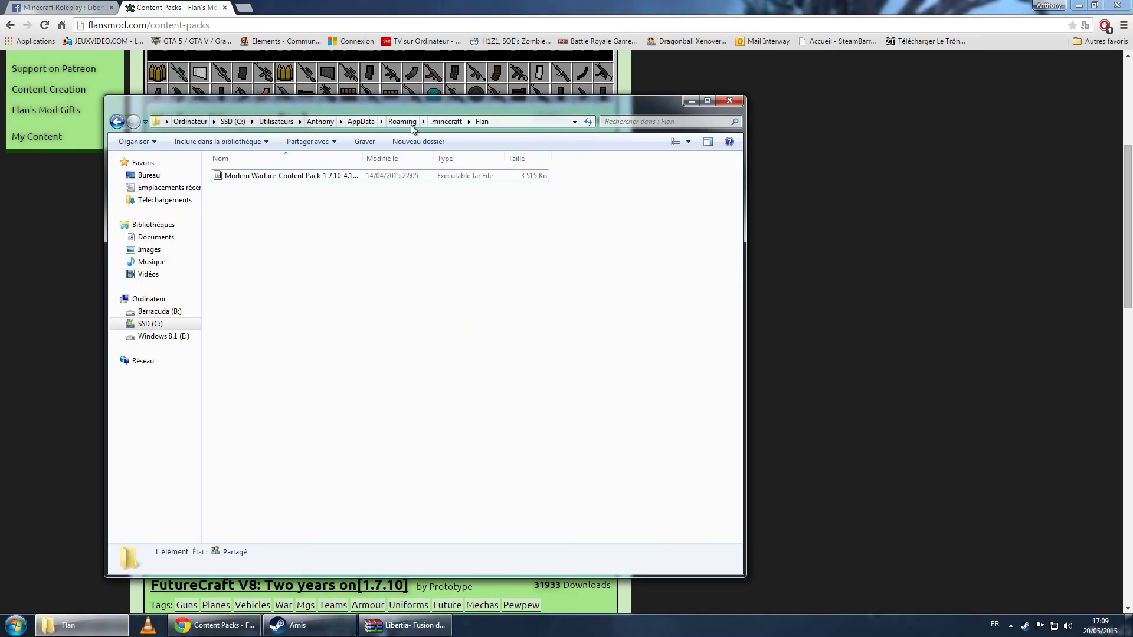
left_click(981, 131)
scroll(407, 249, "down", 4)
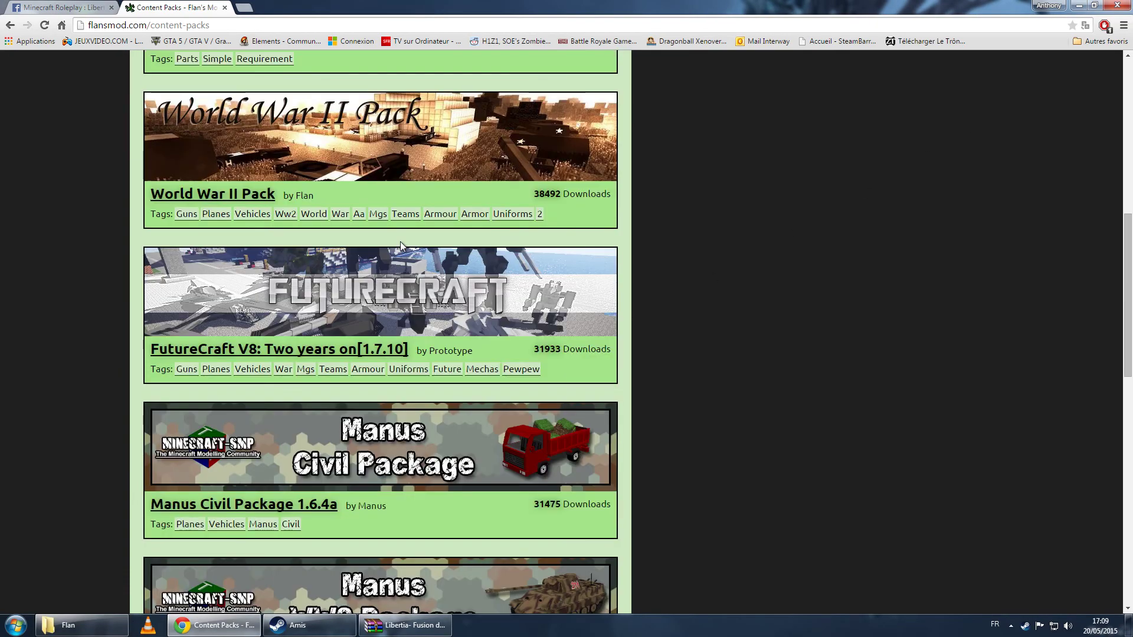
scroll(401, 246, "down", 8)
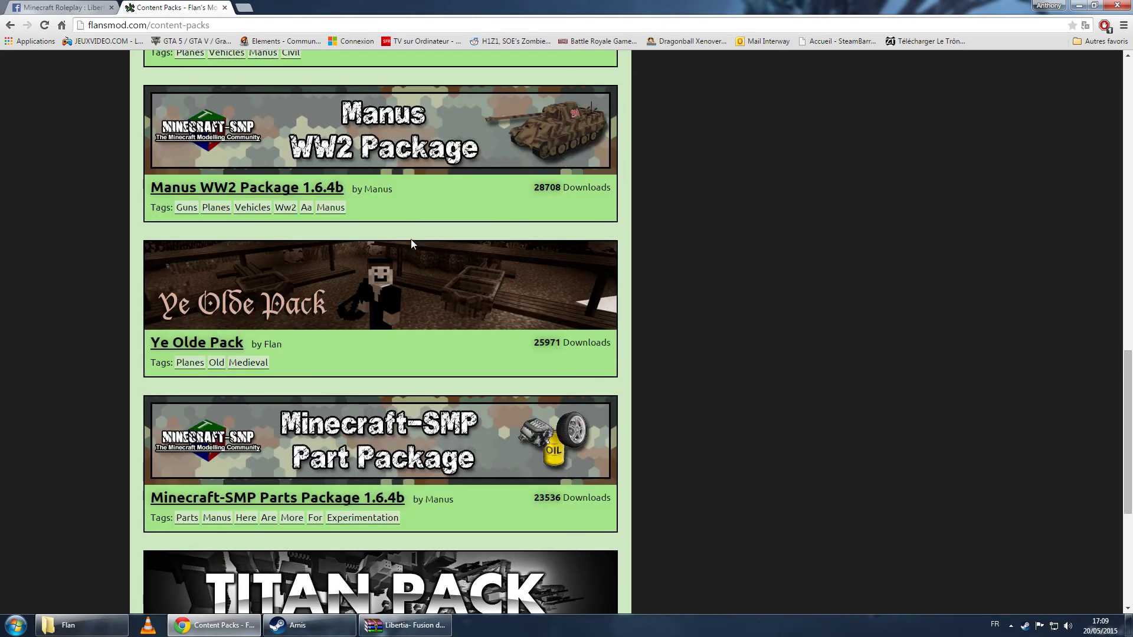
left_click(89, 626)
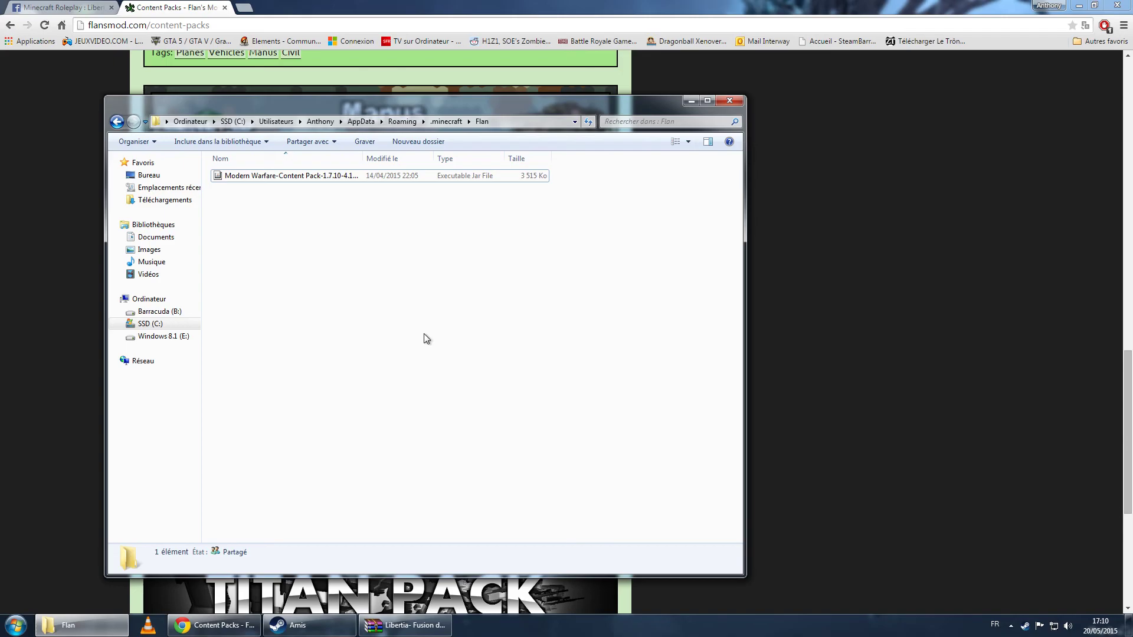
- Close the Flan's Mod website tab, minimise the browser, and select the Modern Warfare content pack in the Flan folder
left_click(224, 7)
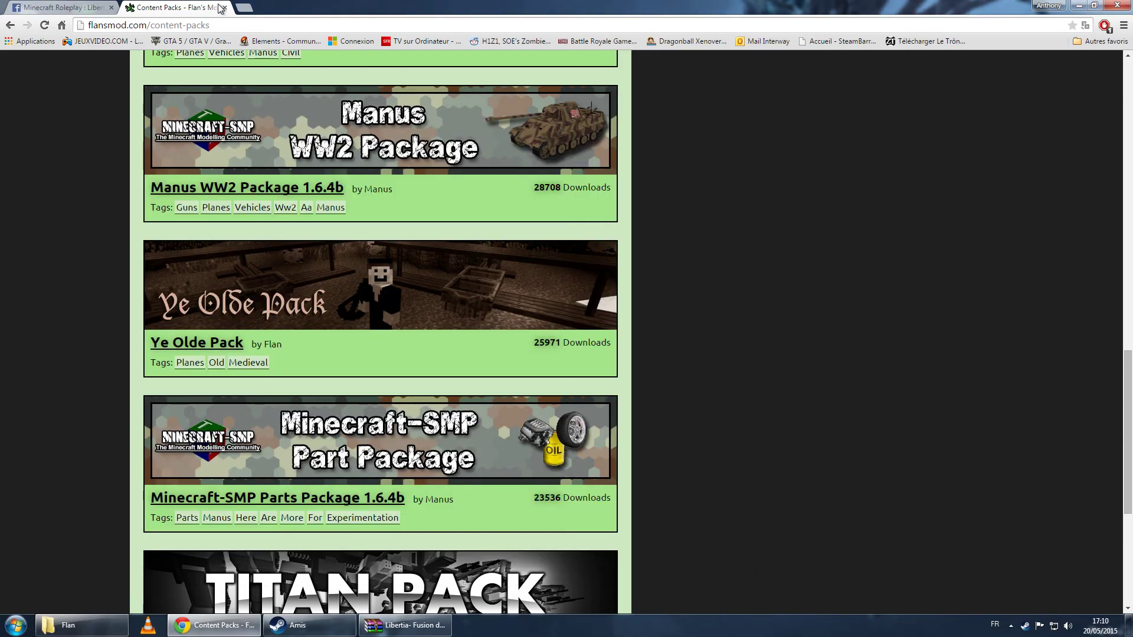
left_click(224, 7)
left_click(1081, 5)
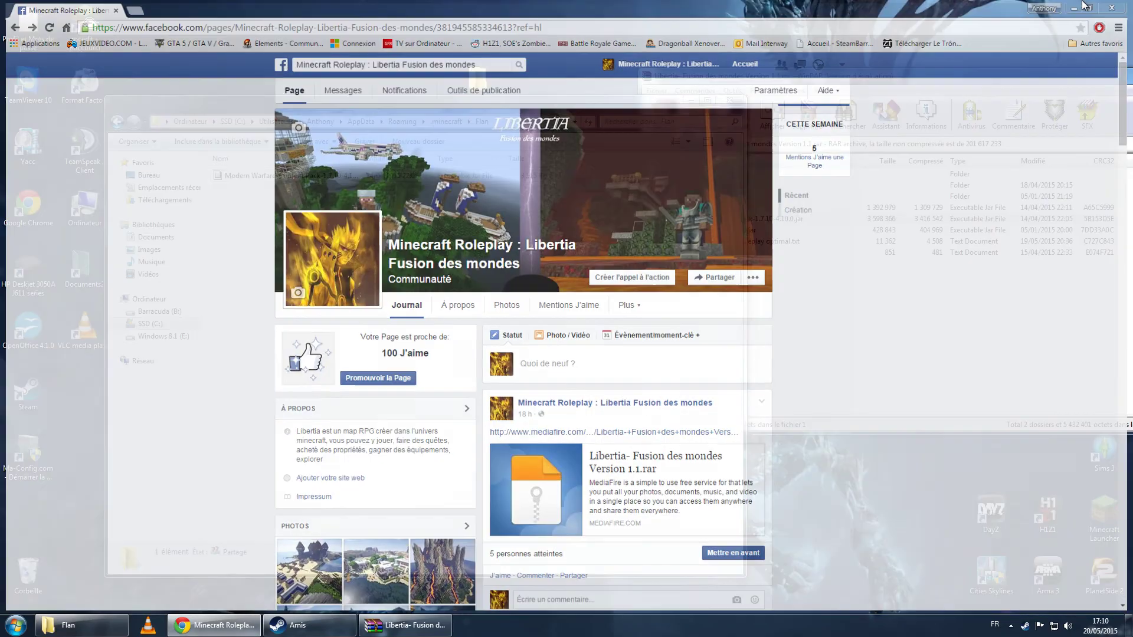
left_click(313, 178)
left_click(293, 198)
left_click(388, 179)
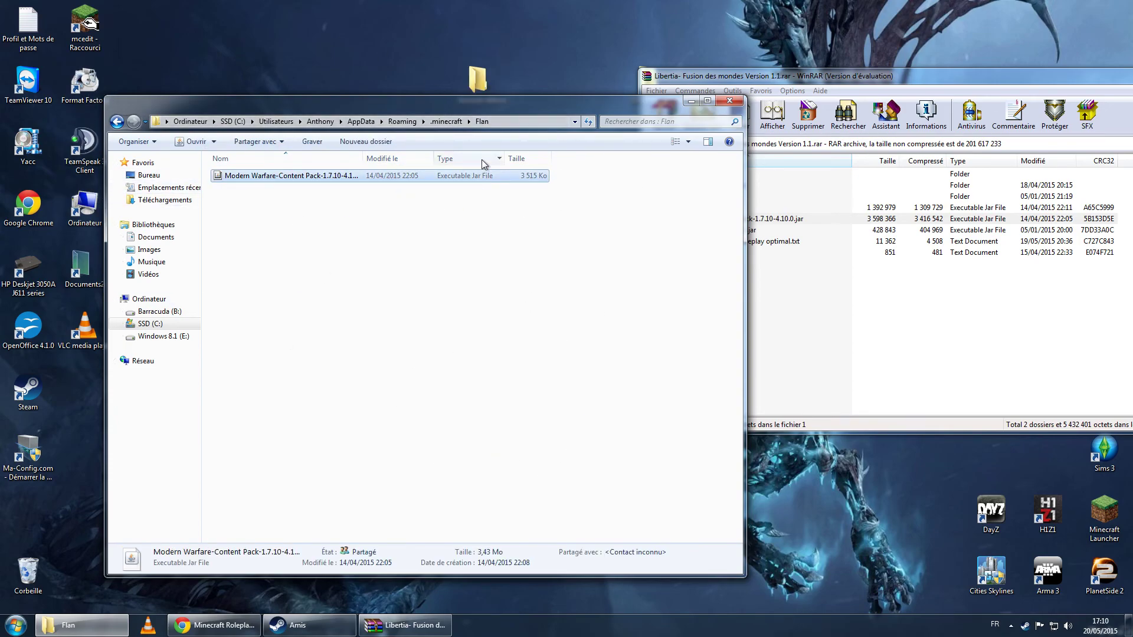
- View the HerrSommer - 1.8 - v2 pack in the .minecraft resourcepacks folder and close the folder window
left_click(453, 122)
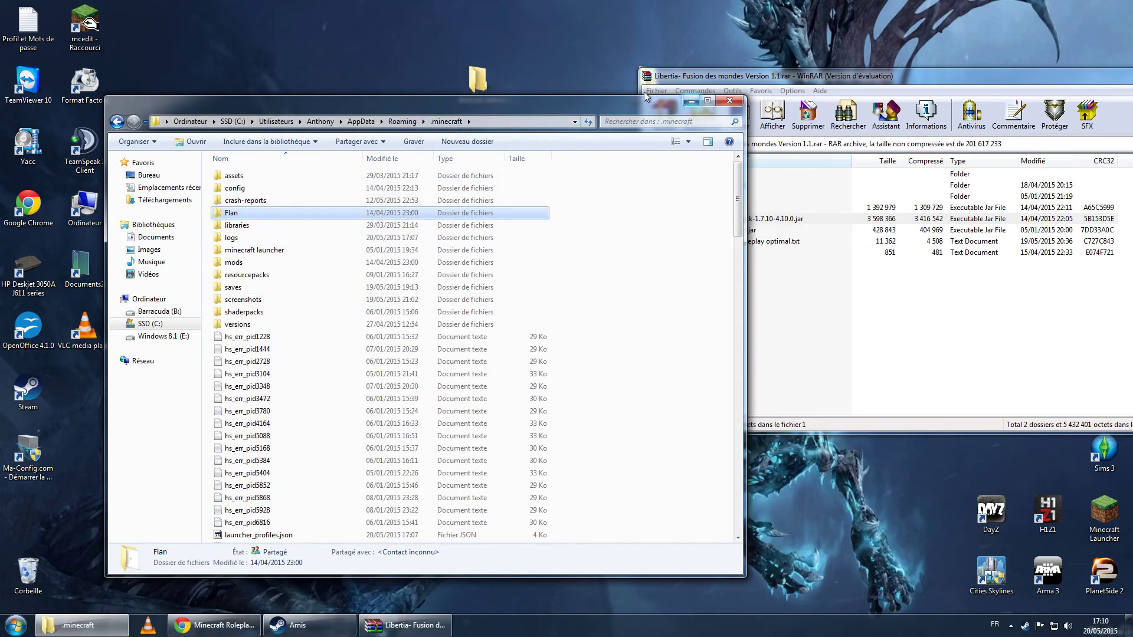
left_click(690, 101)
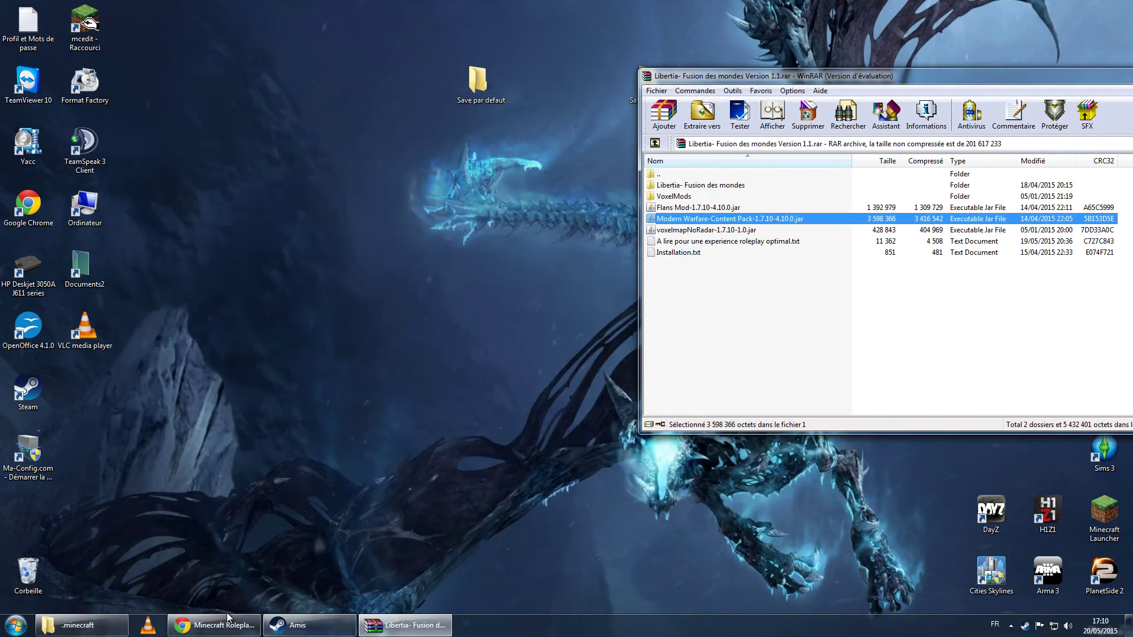
left_click(107, 631)
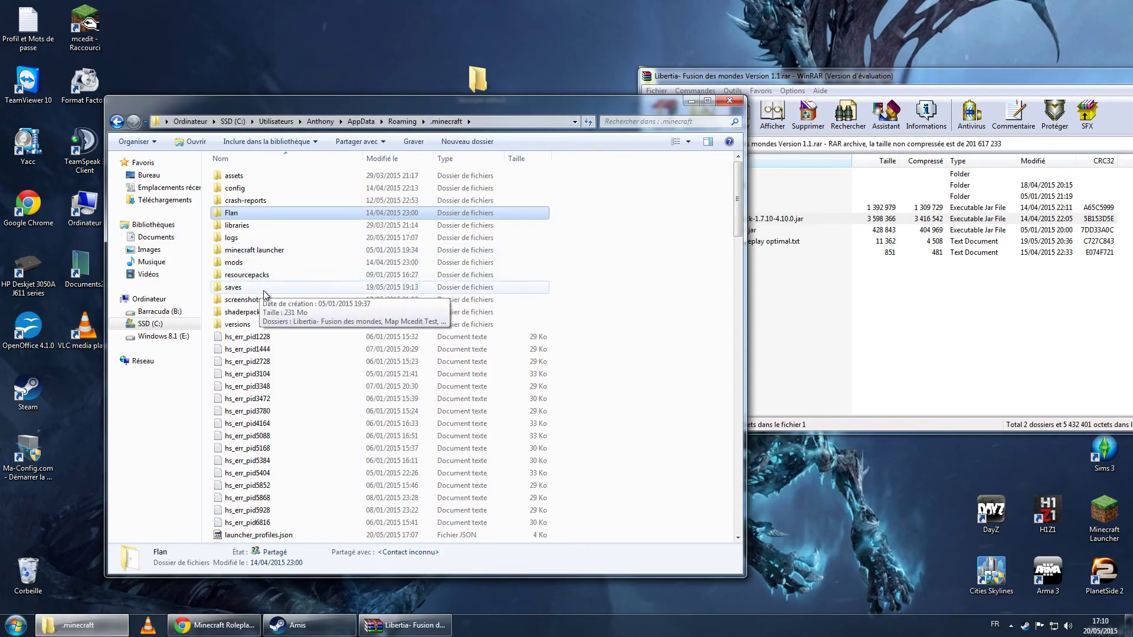
double_click(305, 276)
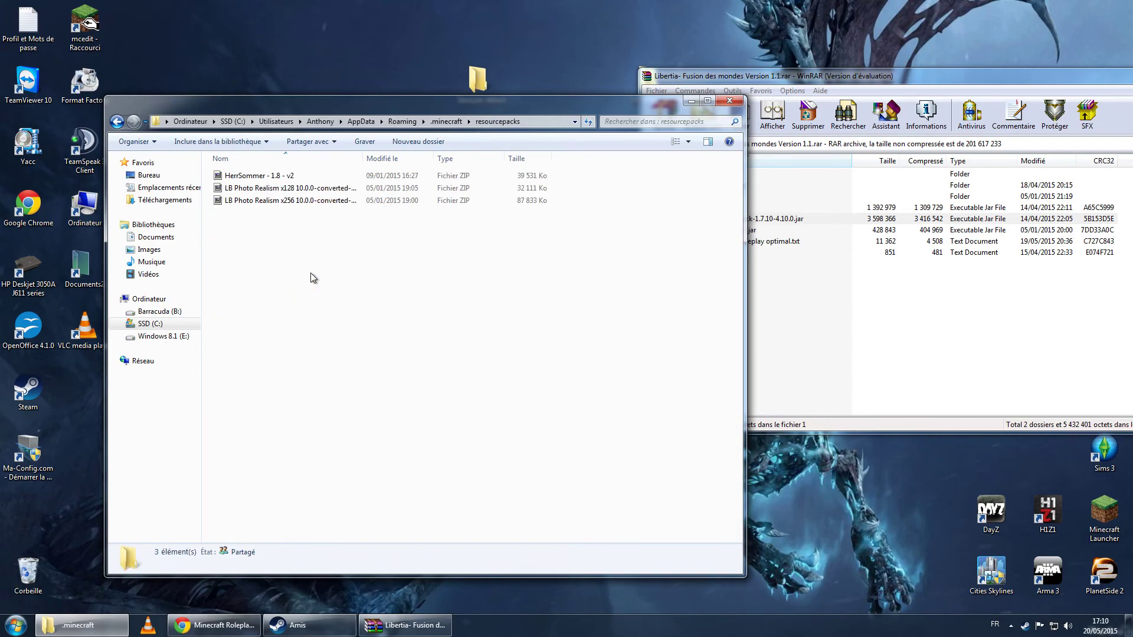
left_click(259, 175)
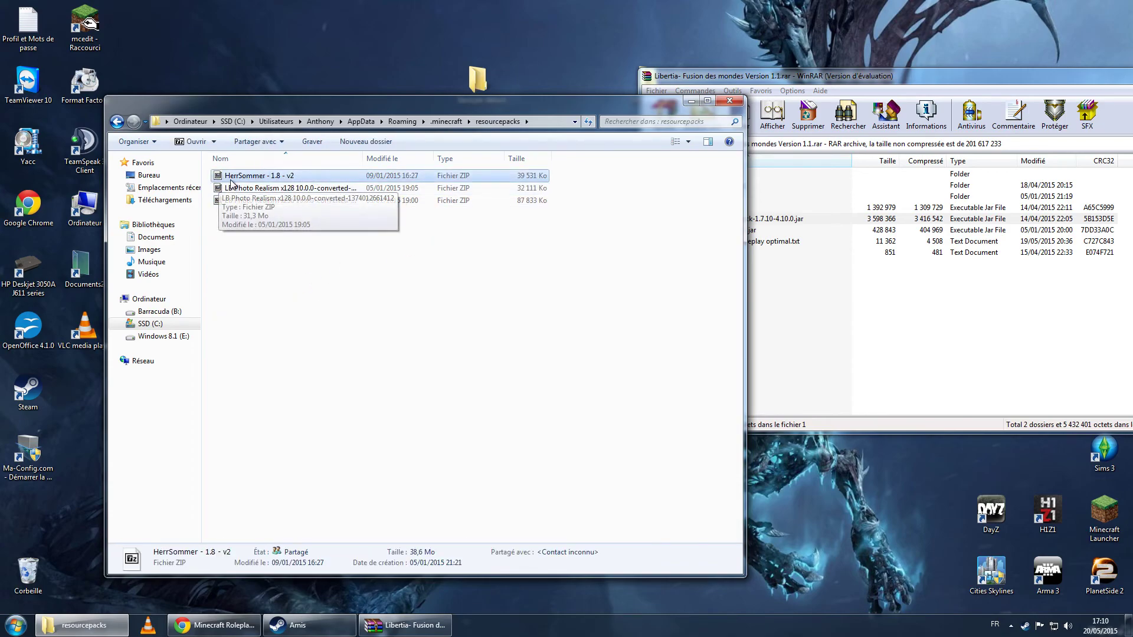
left_click(730, 100)
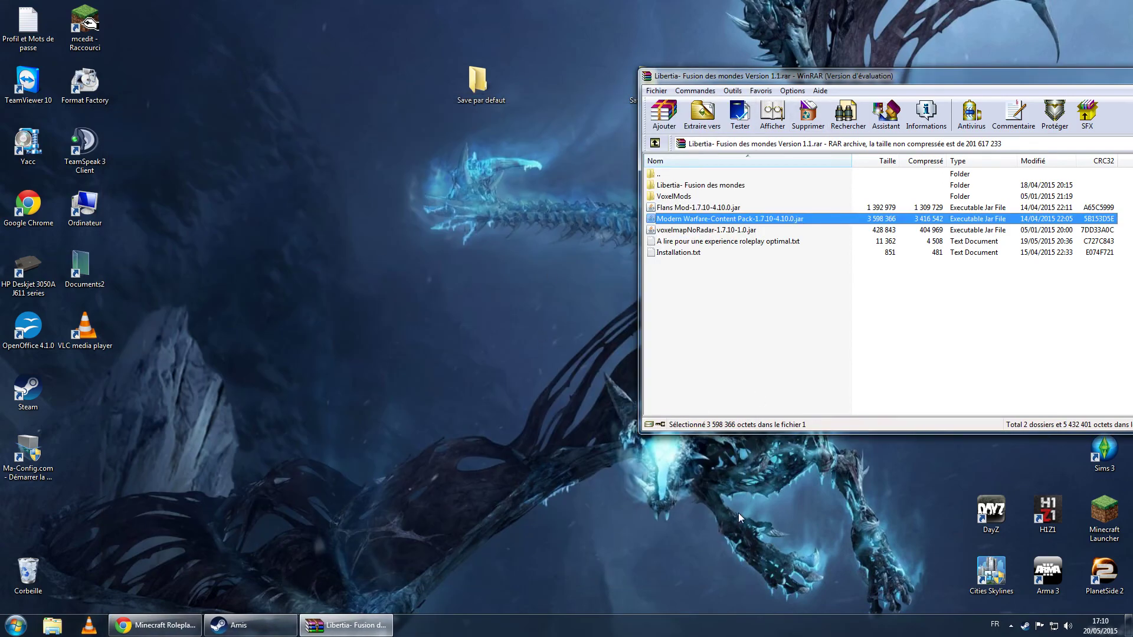
- Launch Minecraft with the Forge profile and load the Libertia- Fusion des mondes solo world in a maximised window
double_click(1104, 511)
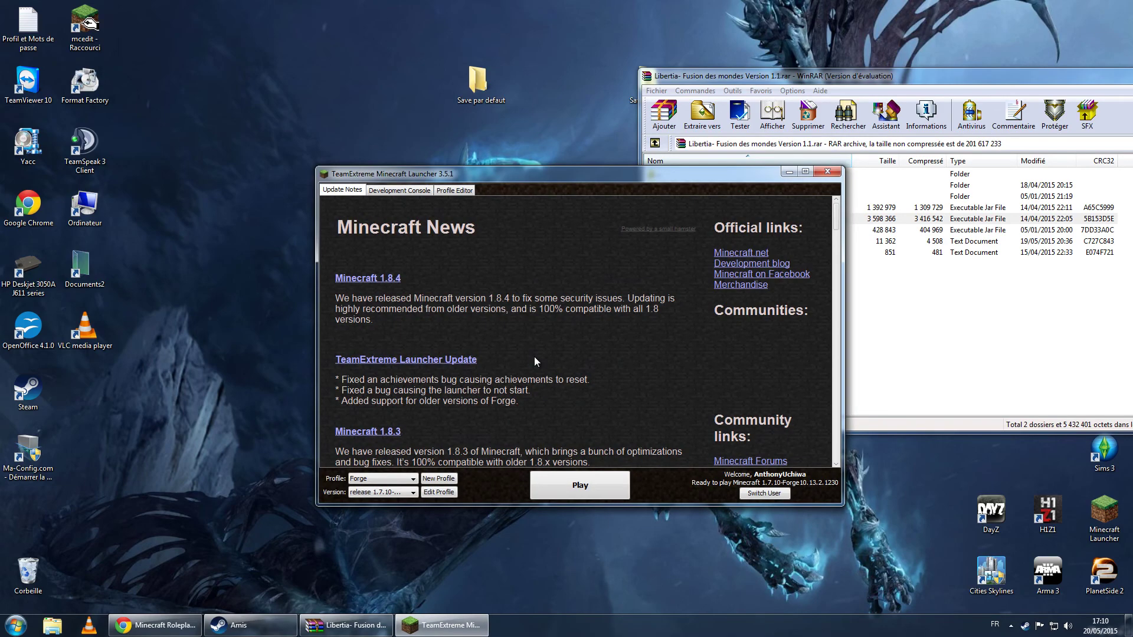
left_click(614, 490)
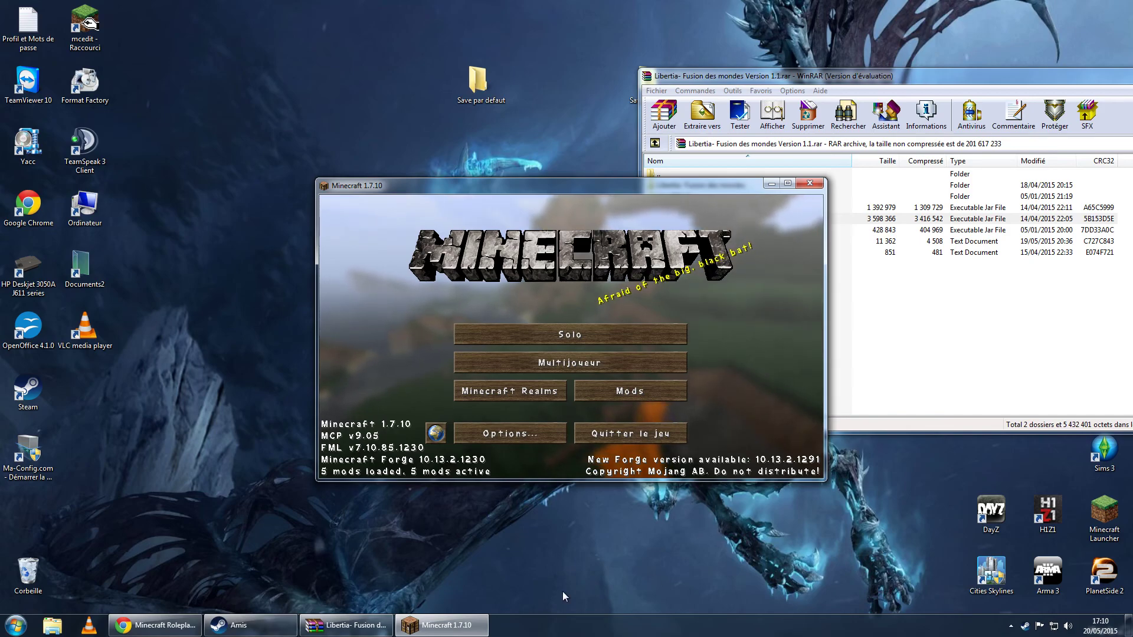
left_click(588, 335)
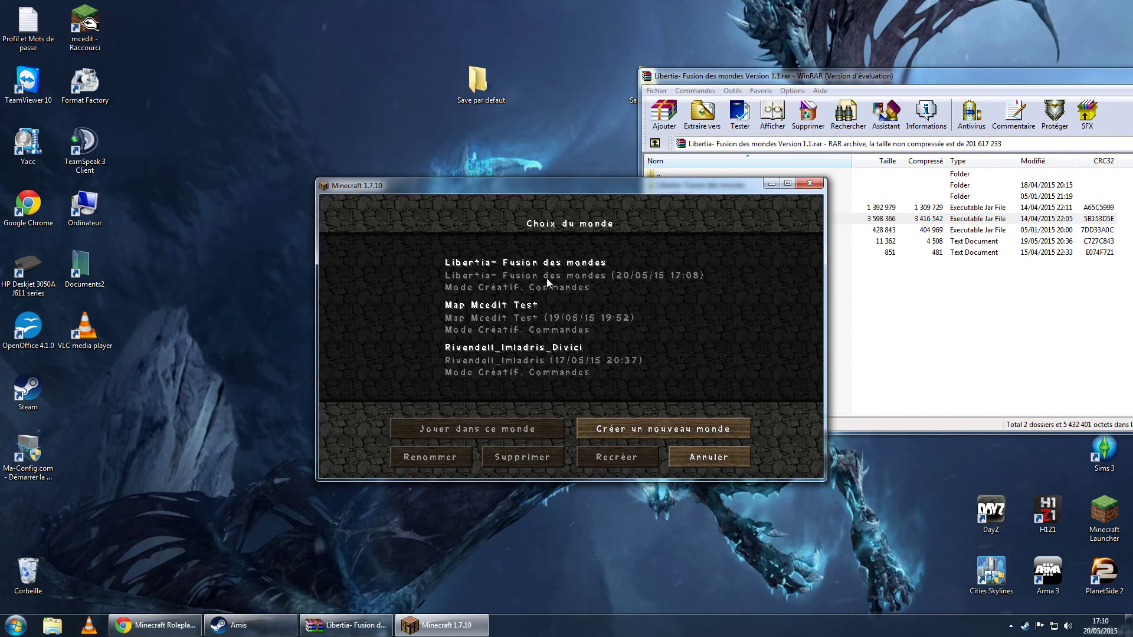
left_click(787, 183)
double_click(592, 231)
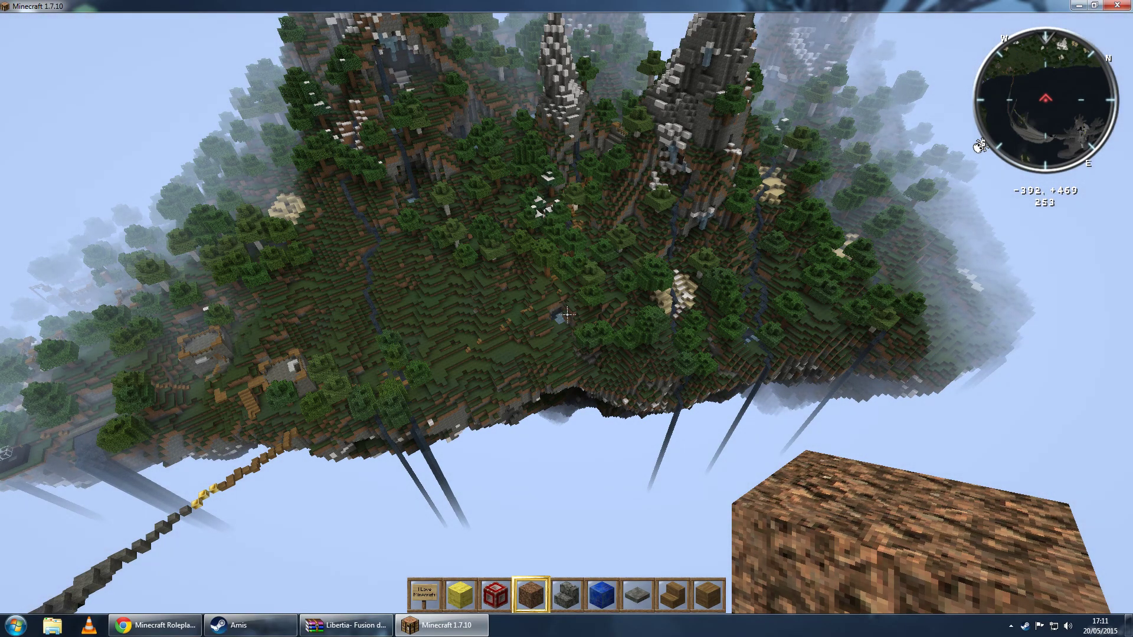
- Teleport the player to coordinates 1223 93 136 with the tp command
key("slash")
type("tp AnthonyUchiwa 1223 93 136")
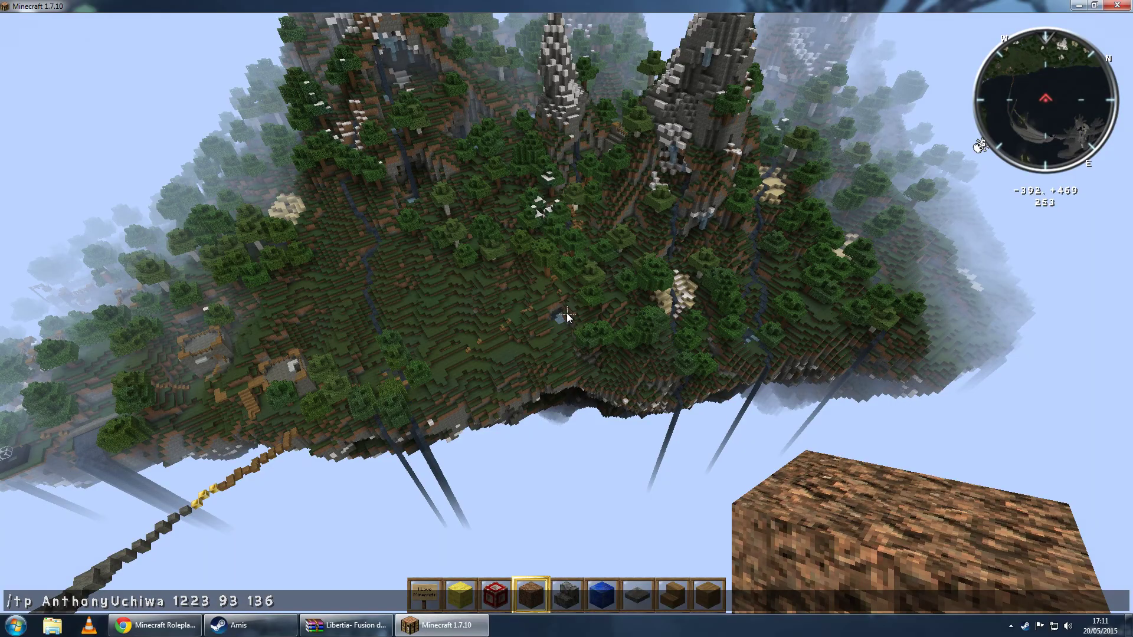
key("Return")
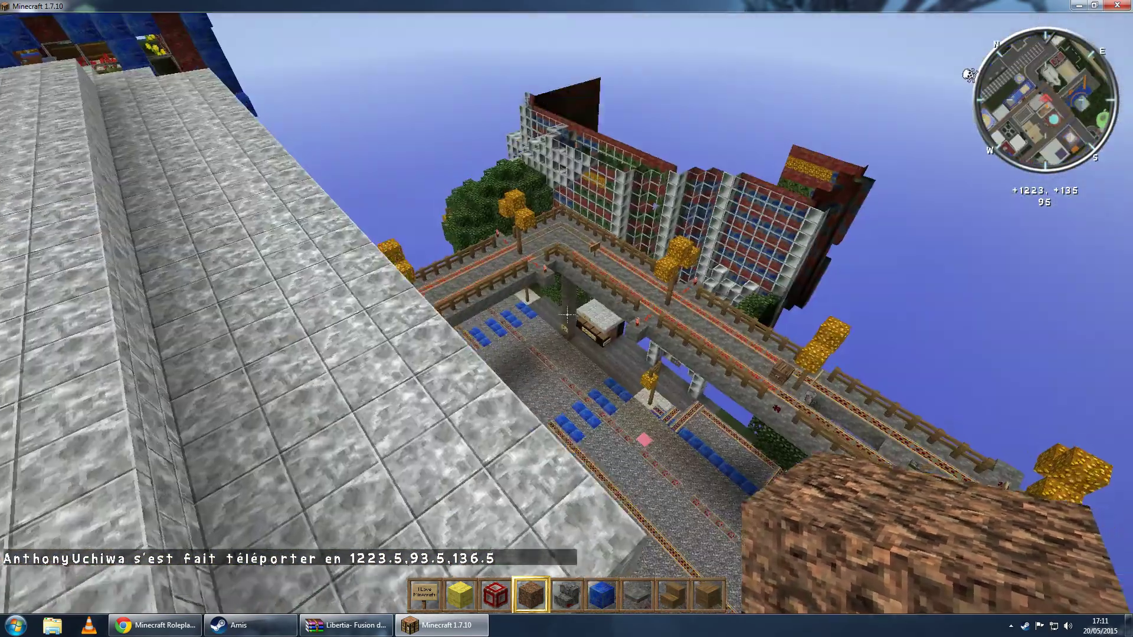
- Fly past the blue building and descend to the street at its base, with the command block in hand
key("w")
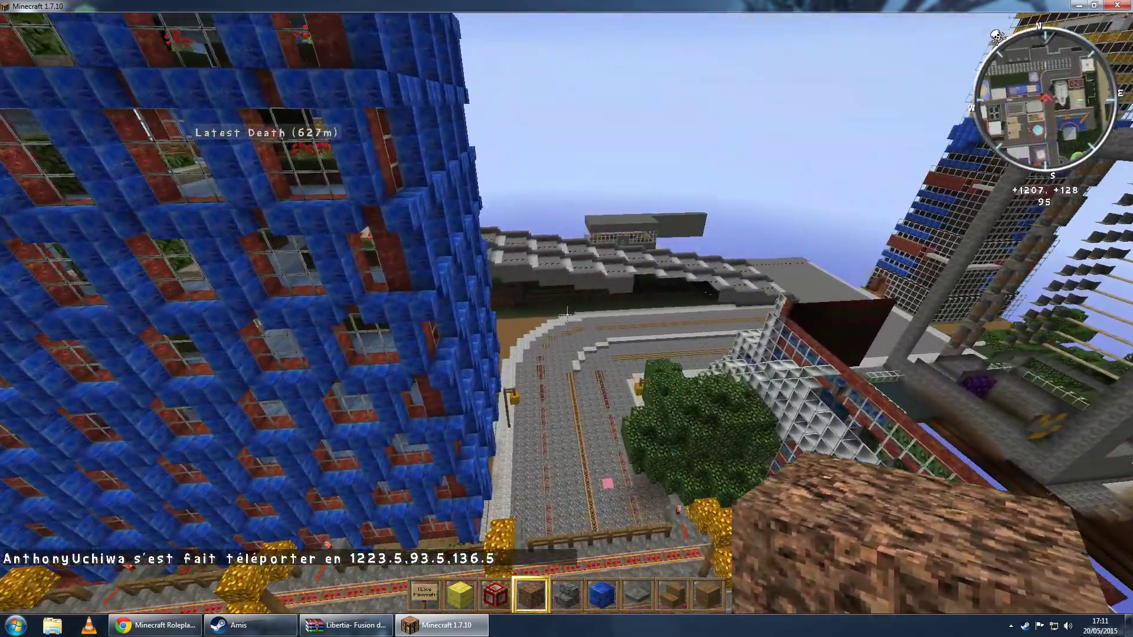
key("w")
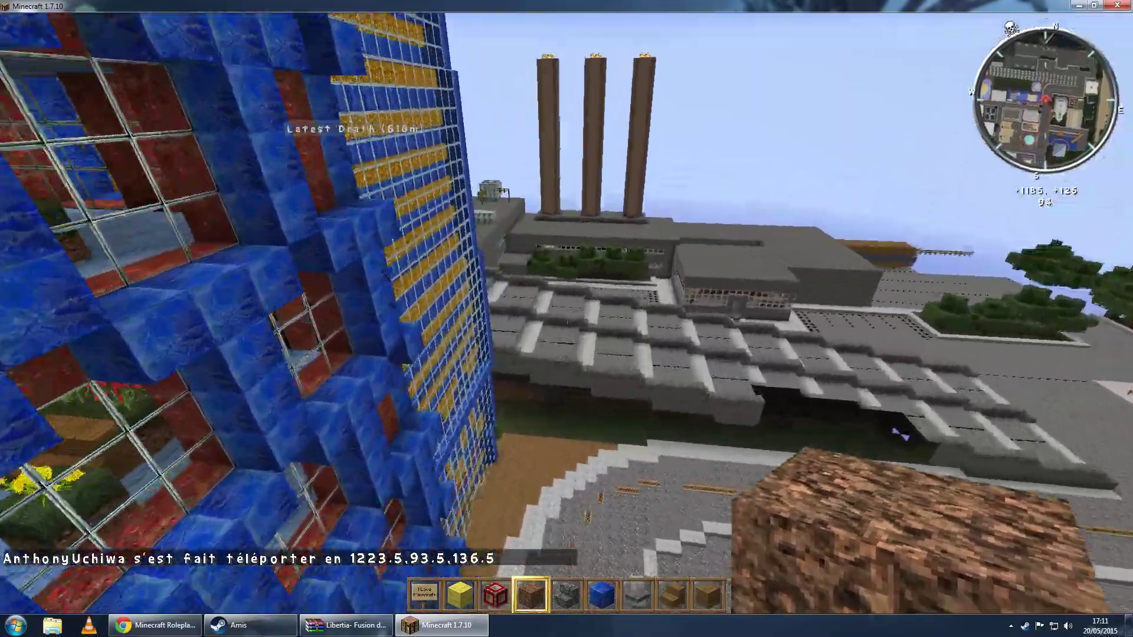
key("shift")
key("3")
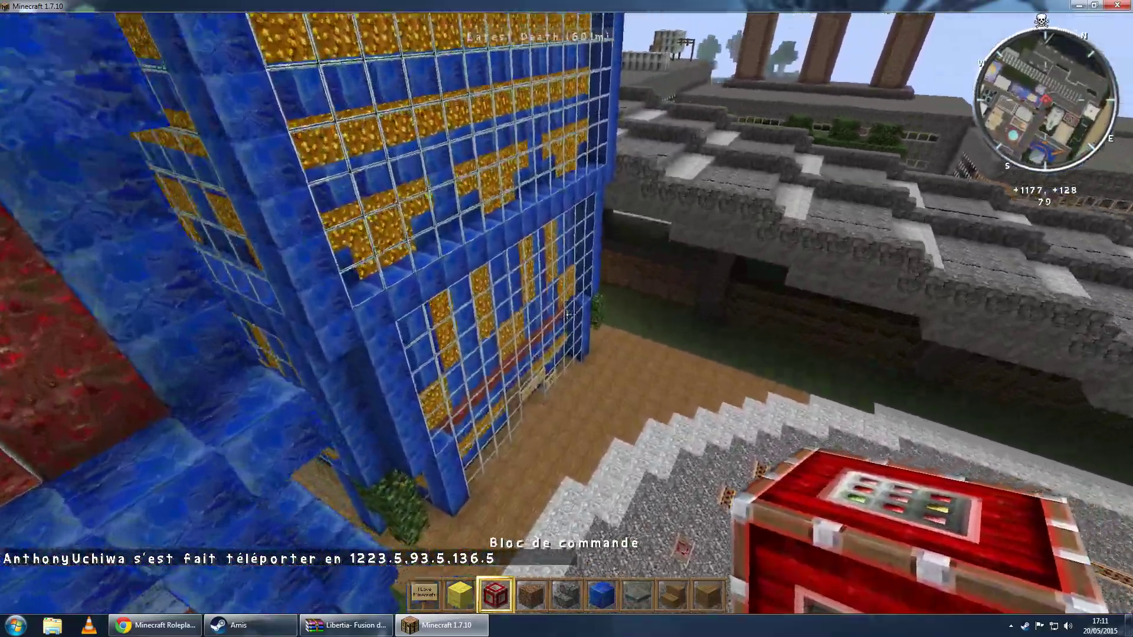
key("shift")
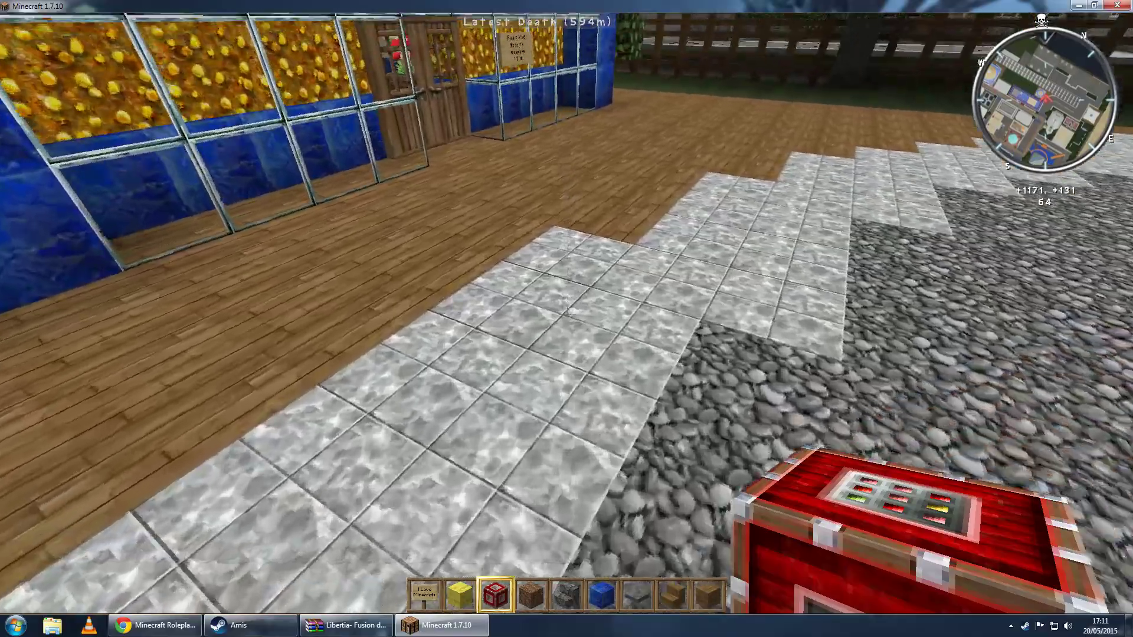
- Enter the blue and gold shop through its wooden doors and climb the stairs to the assault weapons floor
key("w")
right_click(566, 314)
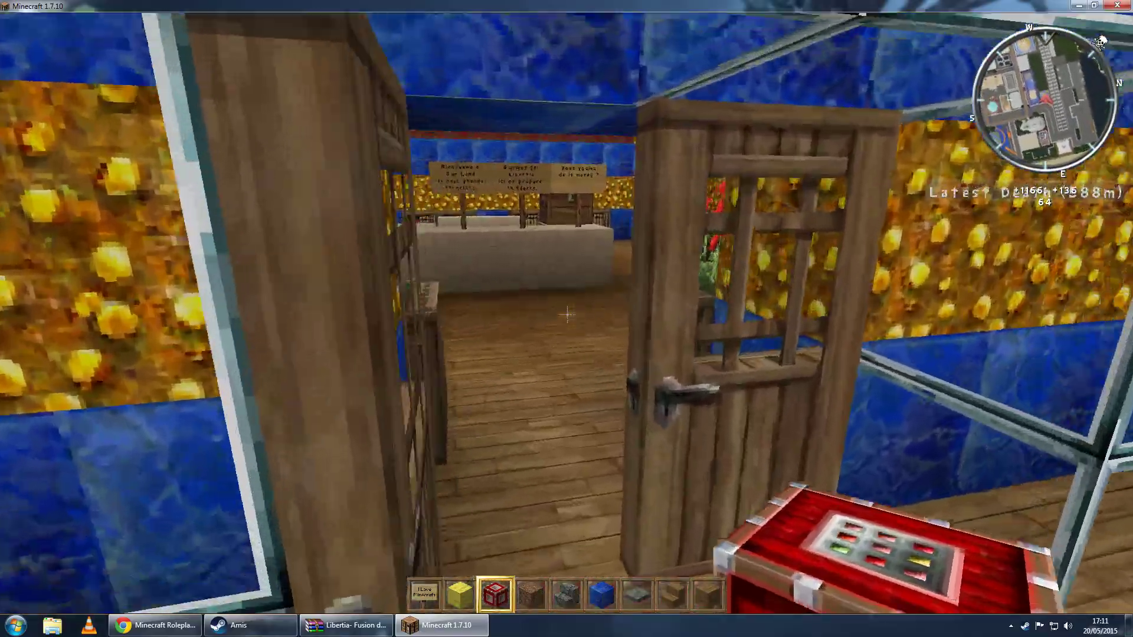
key("w")
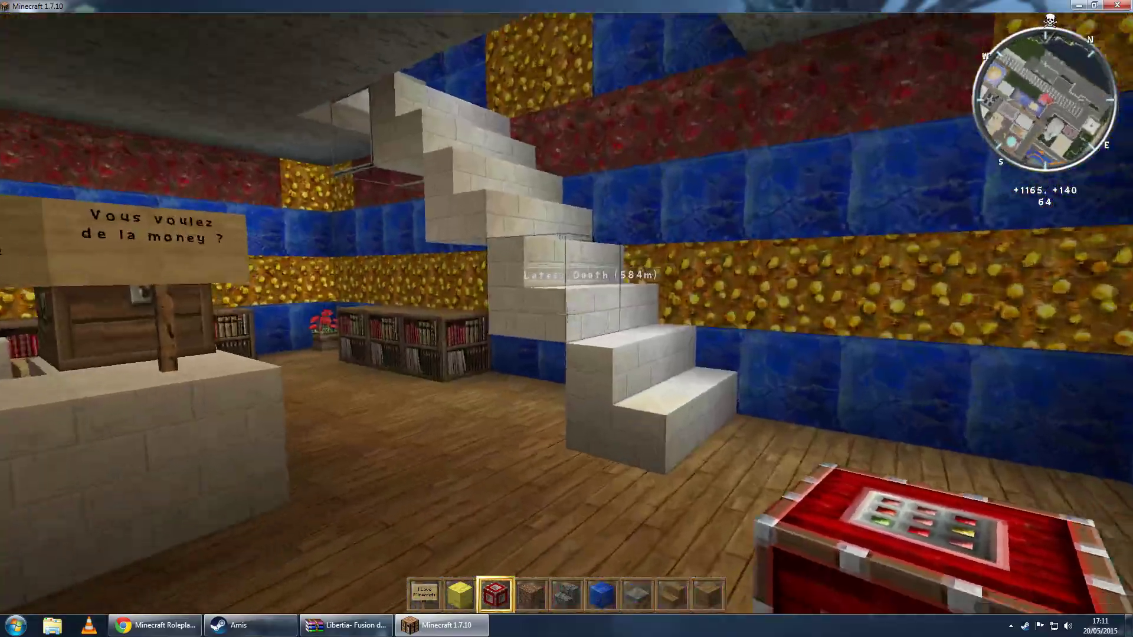
key("w")
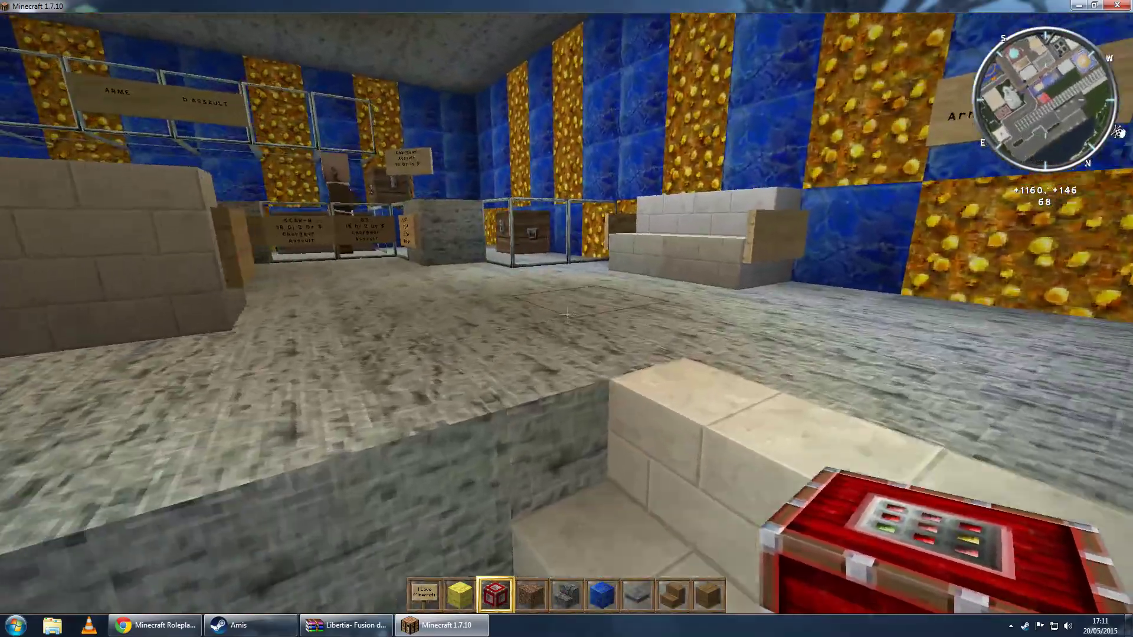
- Inspect the chest by the Chargeur Assault sign, the villager's trades and the large chest on the weapons floor
key("w")
right_click(566, 319)
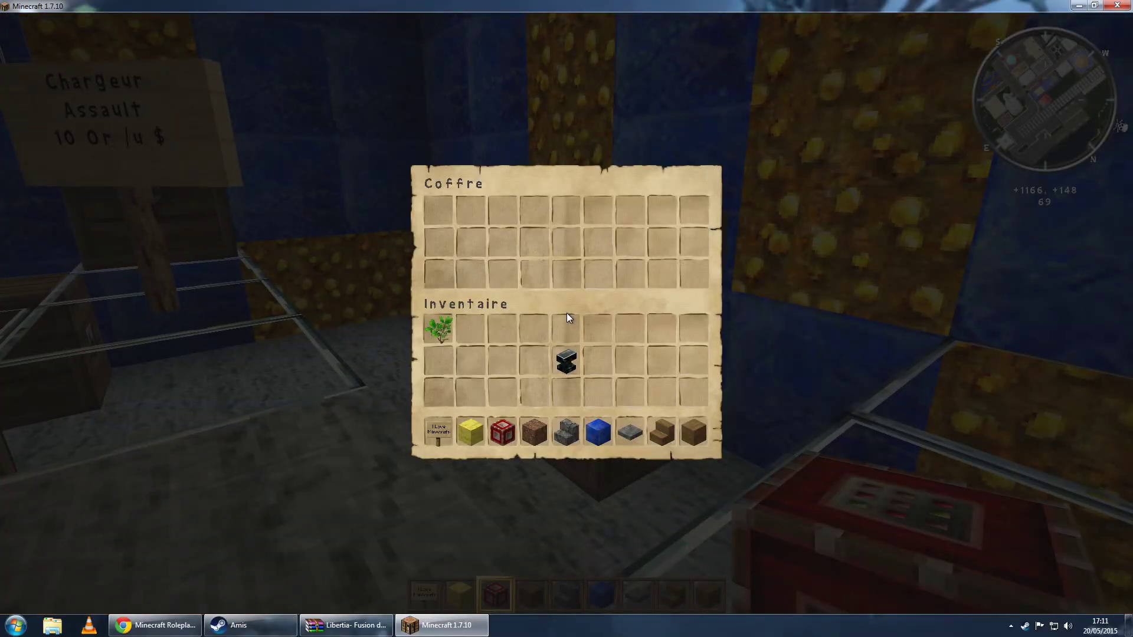
key("Escape")
key("w")
right_click(566, 318)
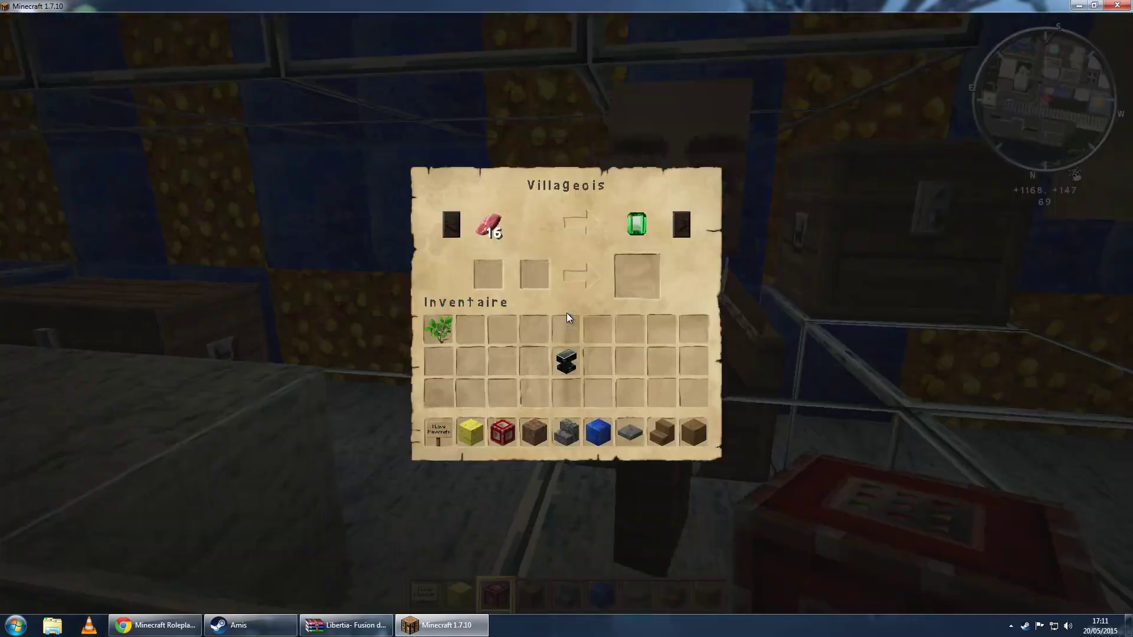
key("Escape")
key("s")
right_click(566, 318)
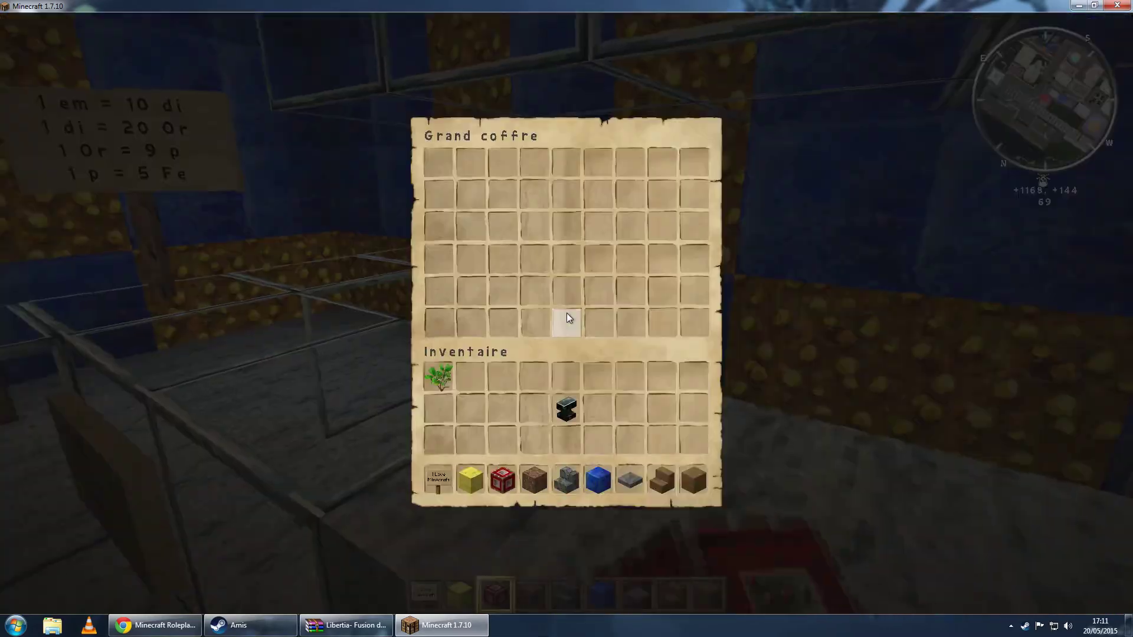
key("Escape")
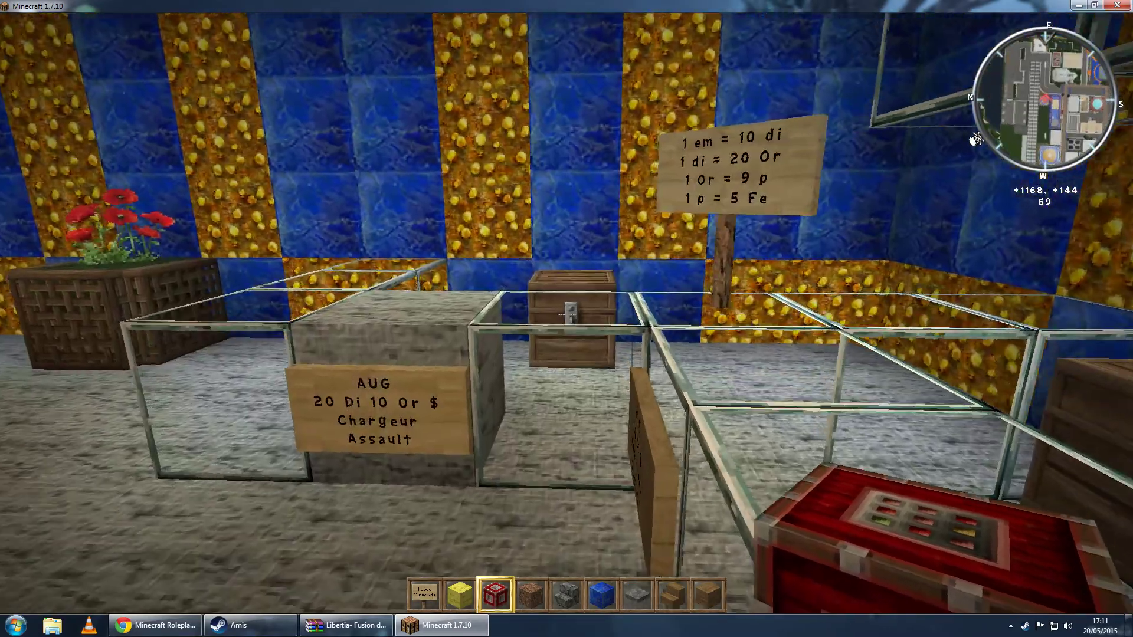
- Inspect the chest behind the AUG counter and the one beside the AK-47 counter
key("w")
right_click(566, 319)
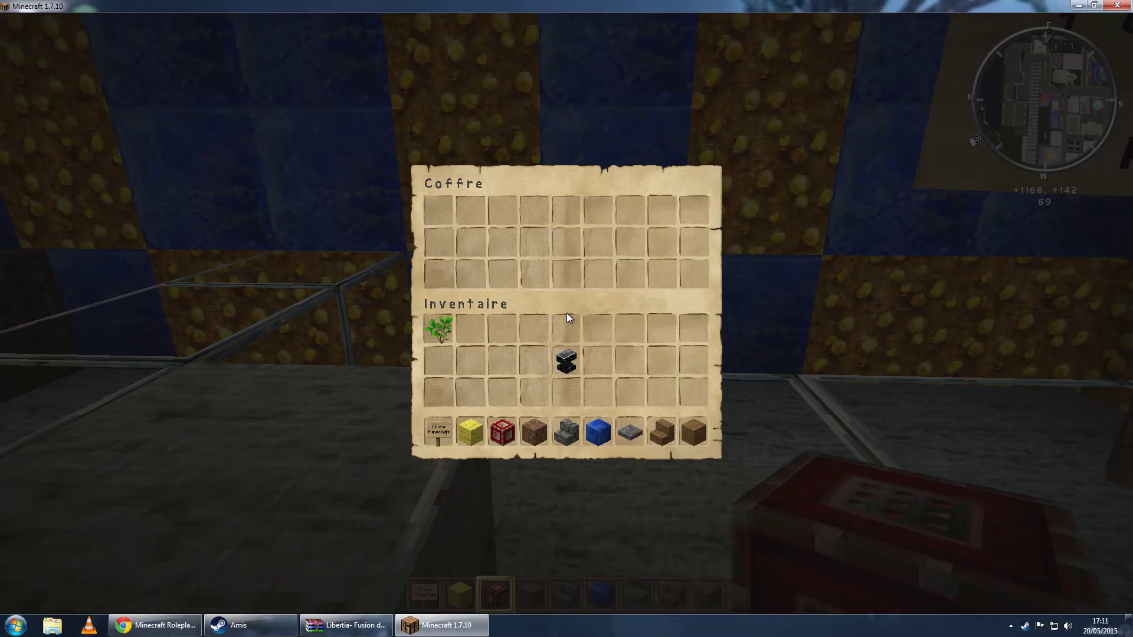
key("Escape")
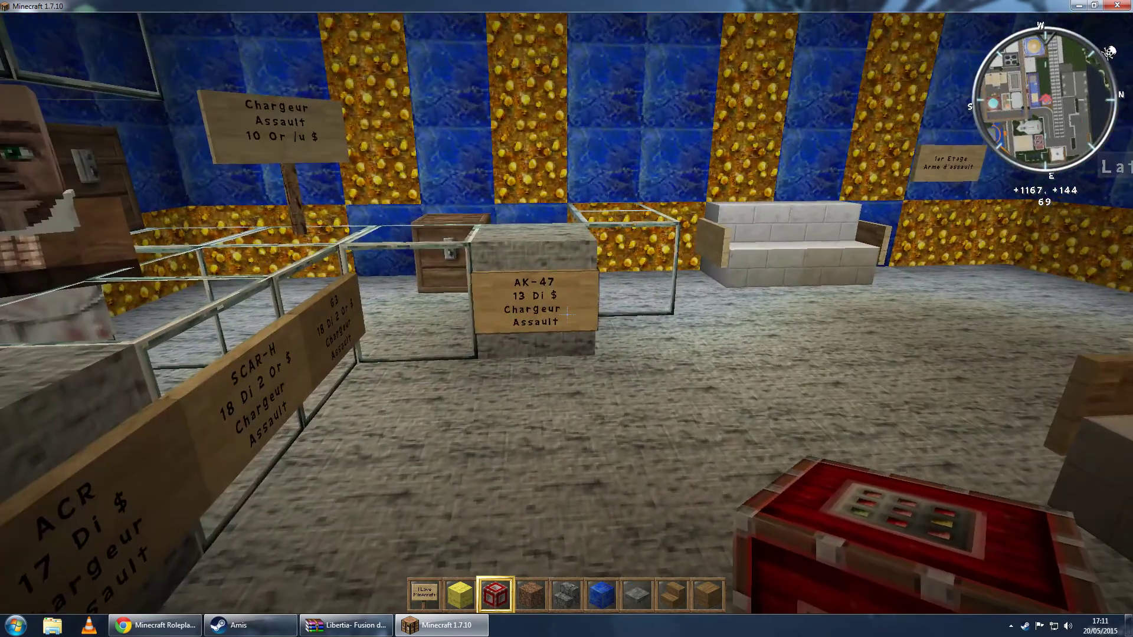
key("w")
right_click(566, 319)
key("Escape")
key("Escape")
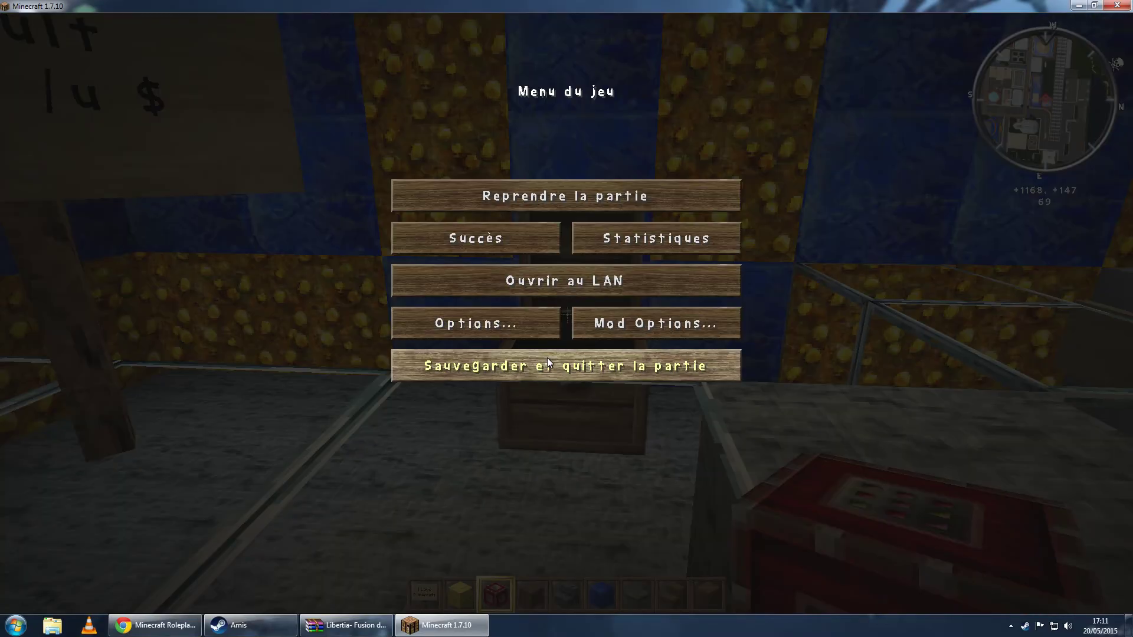
left_click(586, 333)
left_click(538, 417)
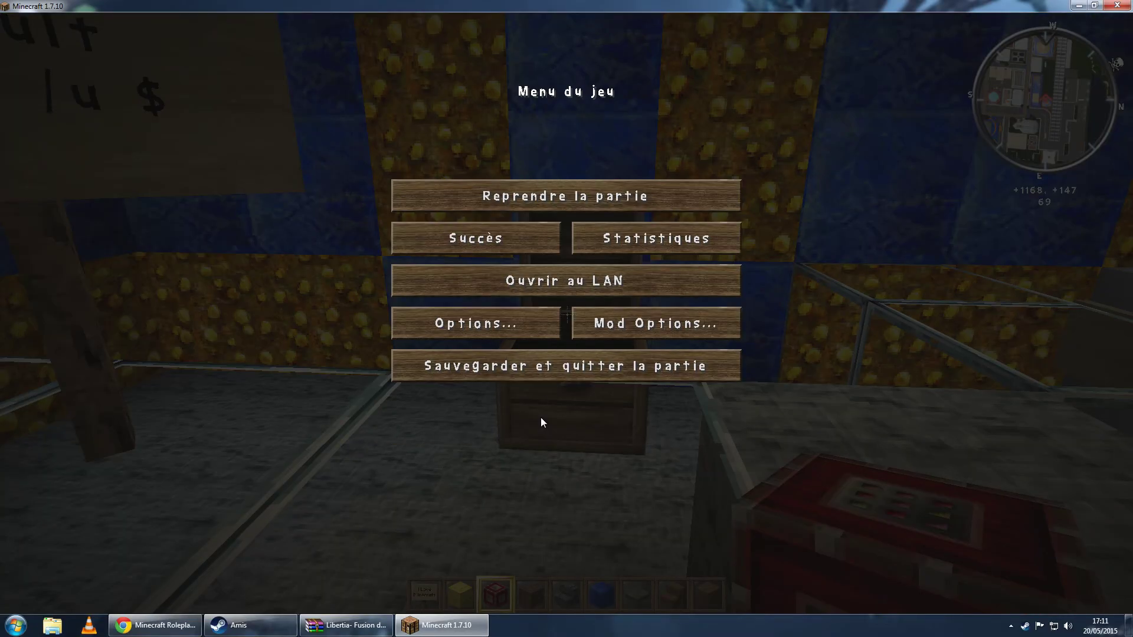
left_click(583, 195)
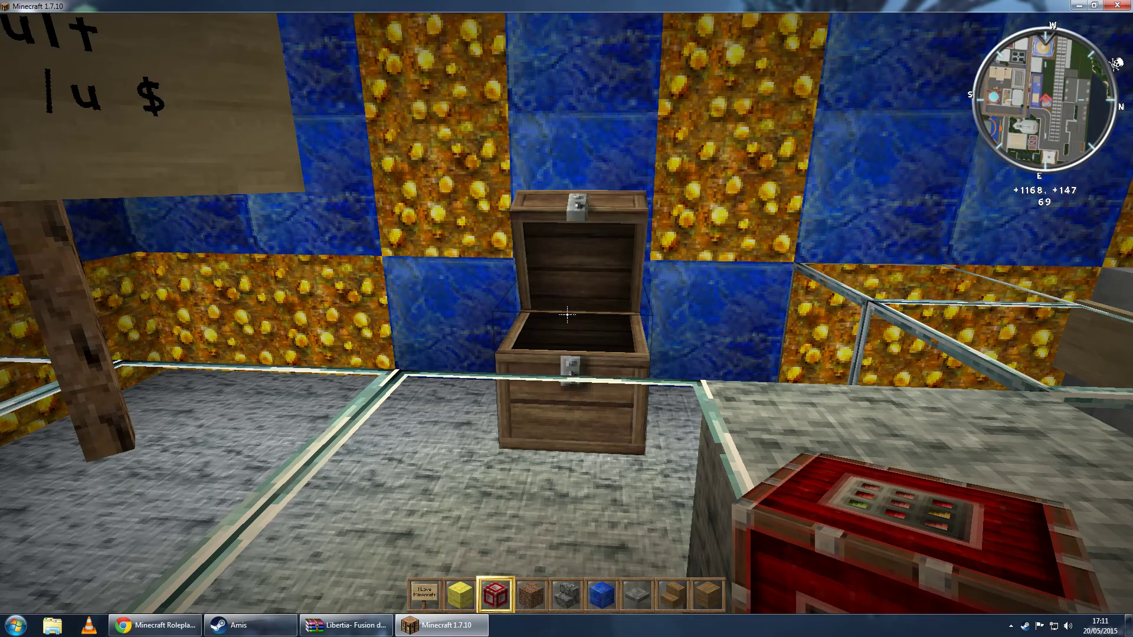
- Teleport the player to coordinates 665 63 351 with the tp command
key("slash")
type("tp")
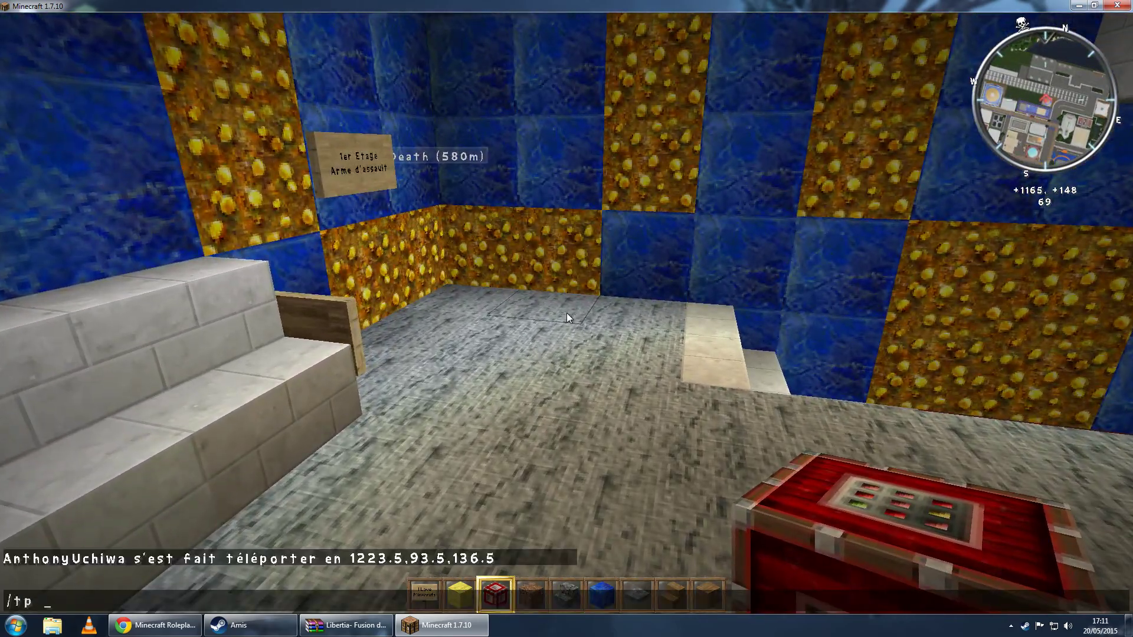
key("Tab")
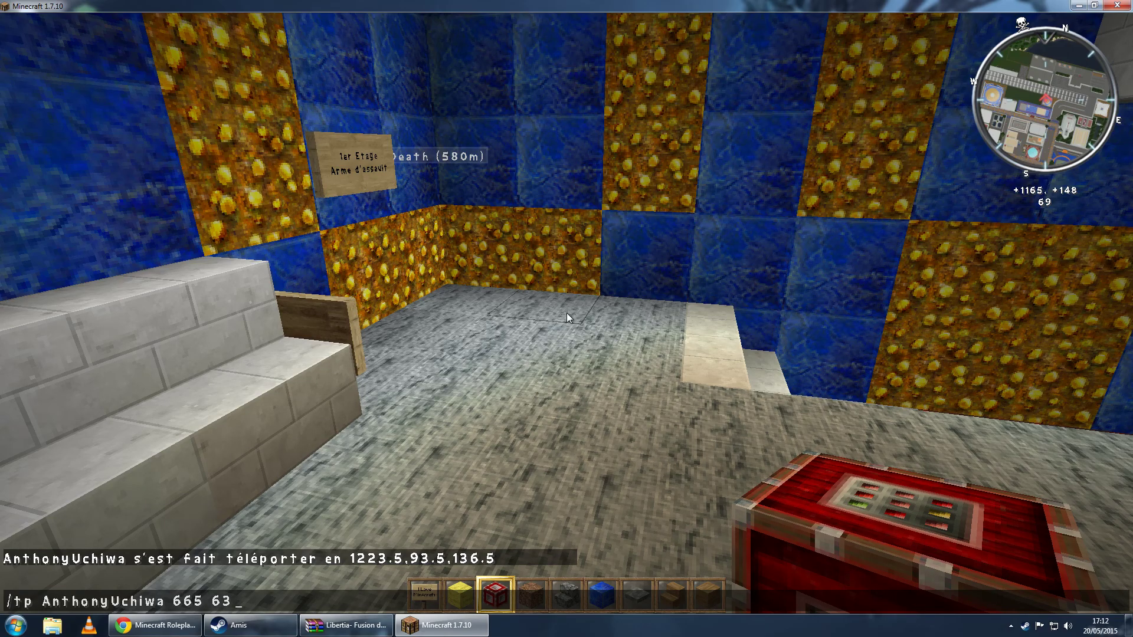
type("351")
key("Return")
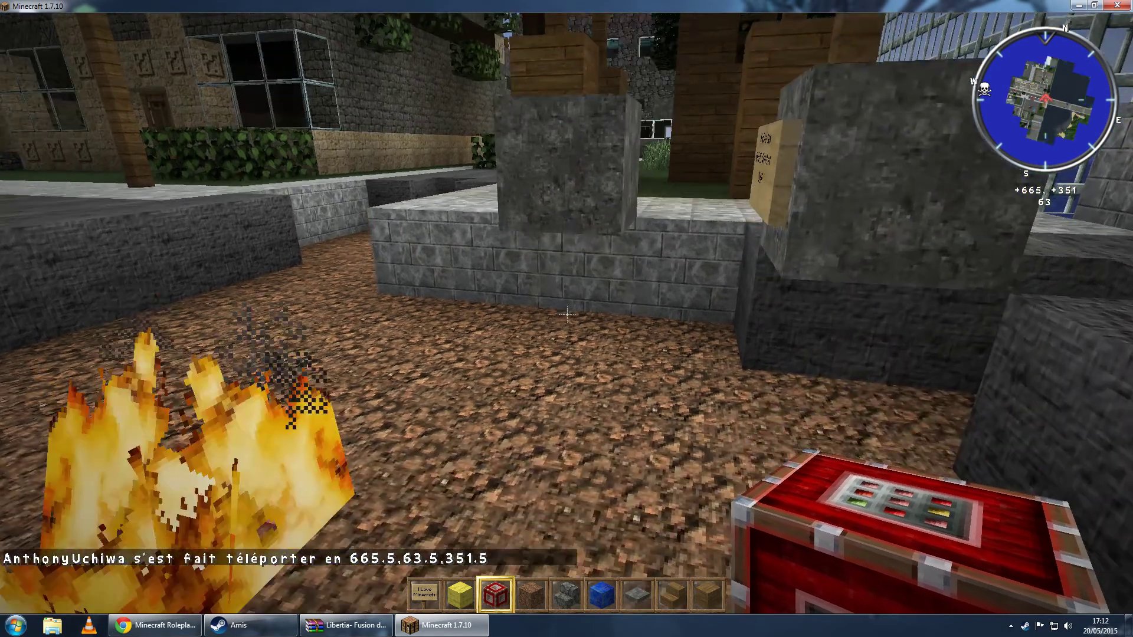
- Fly along the overgrown street past the orange building and over to the leaf-roofed terrace
key("w")
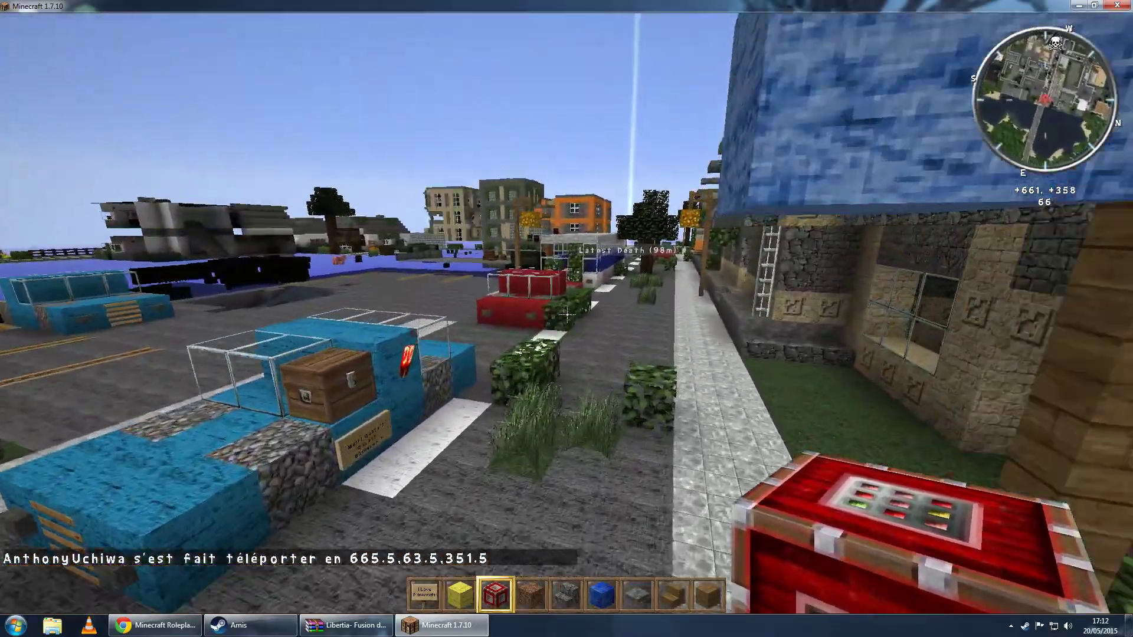
key("w")
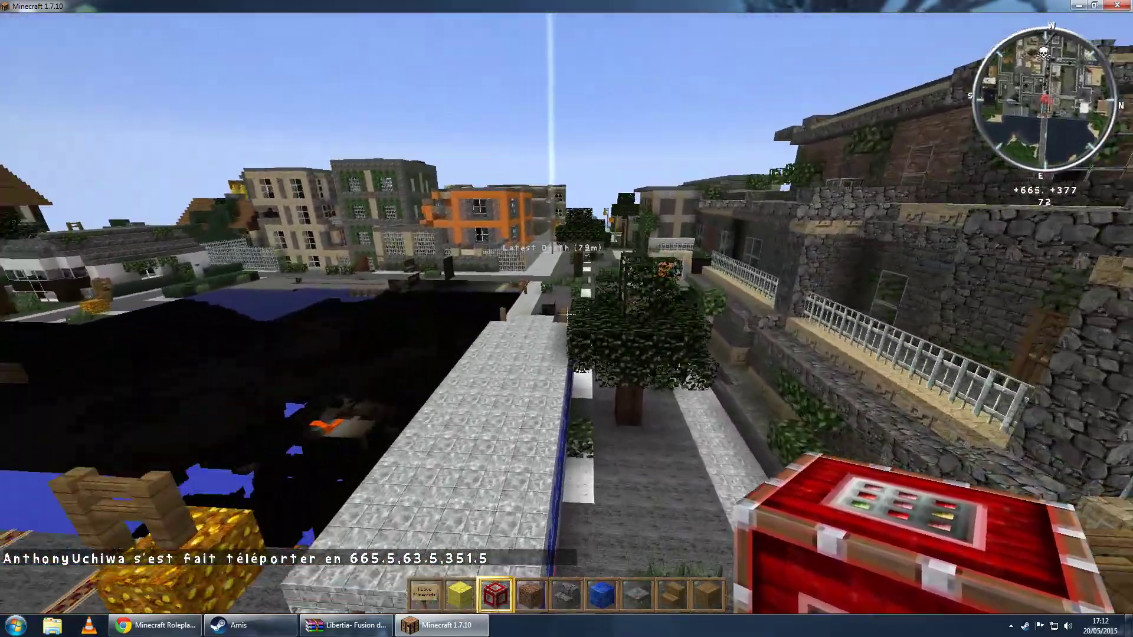
key("w")
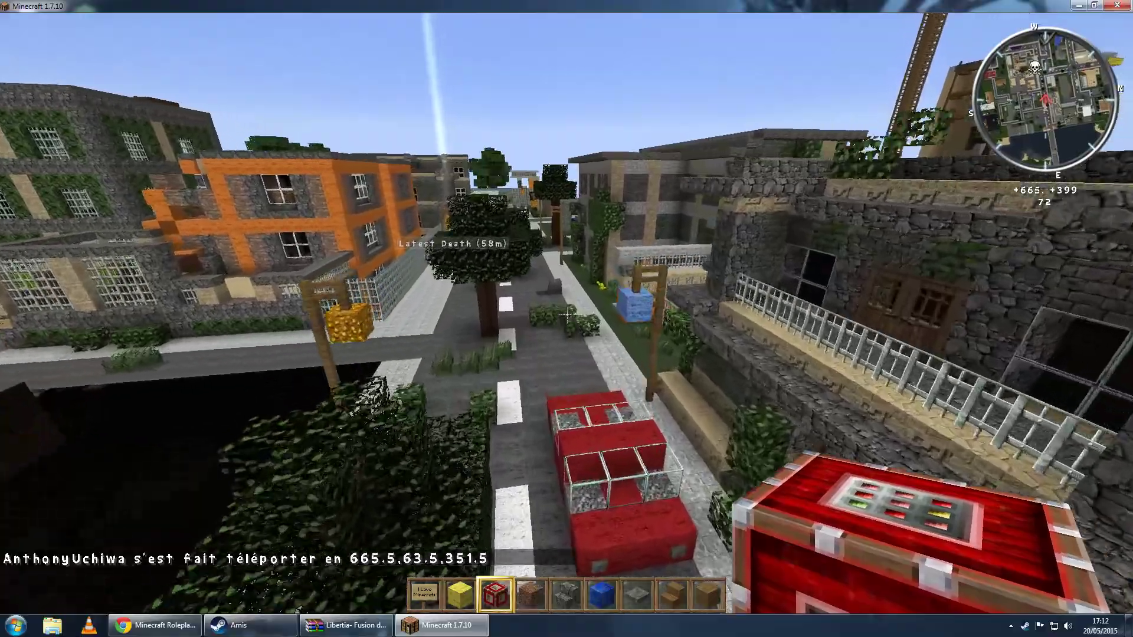
key("w")
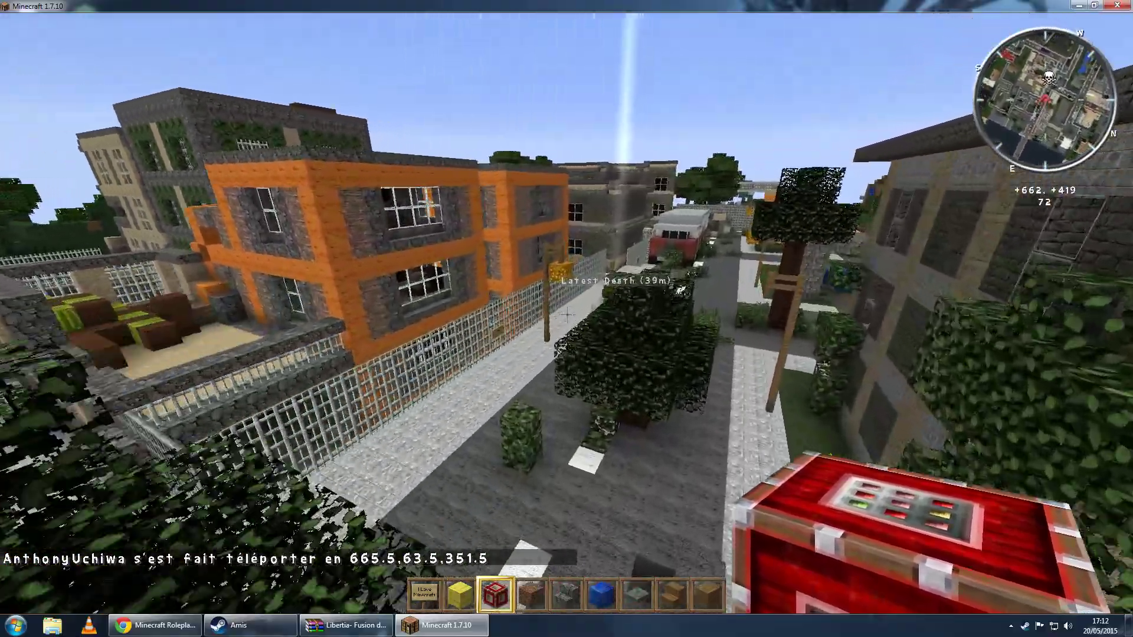
key("w")
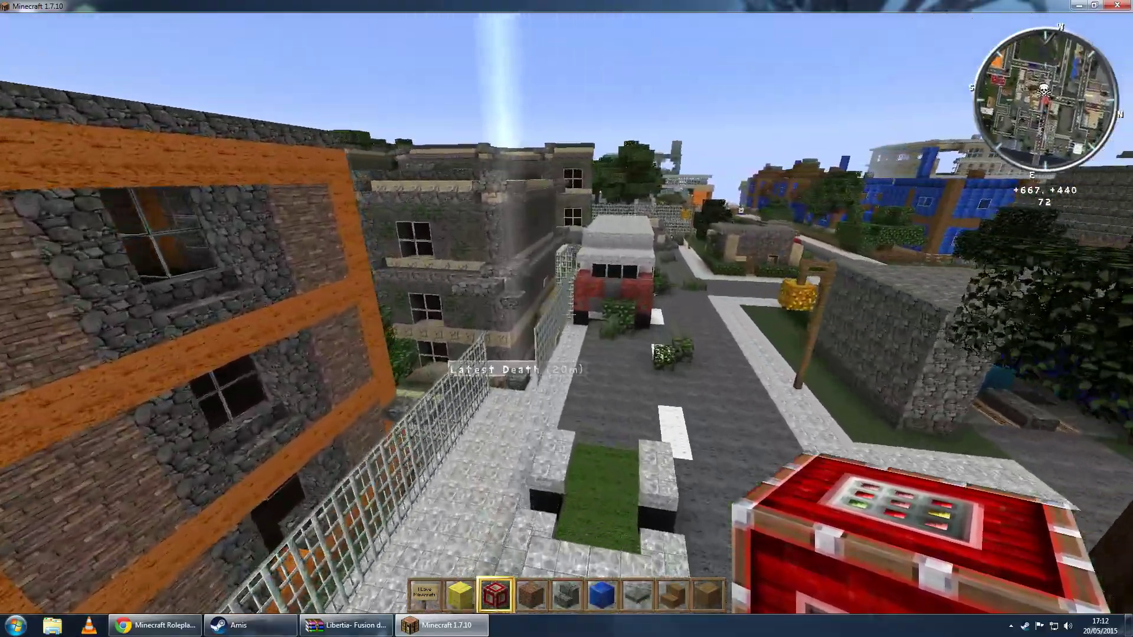
key("w")
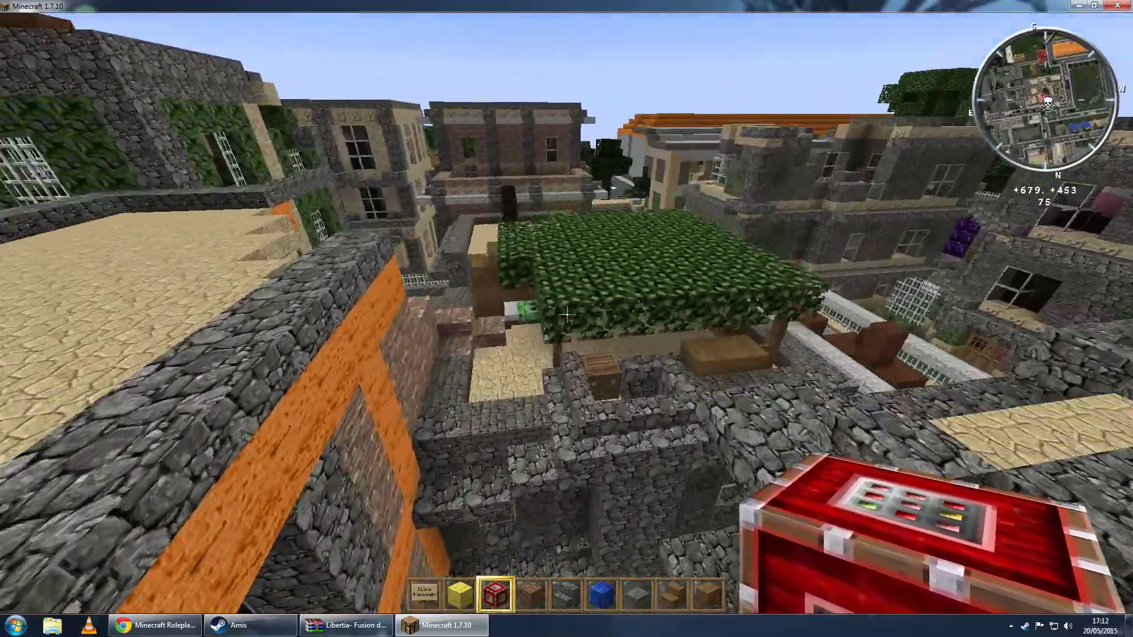
- Land on the leaf-roofed terrace and check the wooden block by the stone wall and the chest between the benches
key("w")
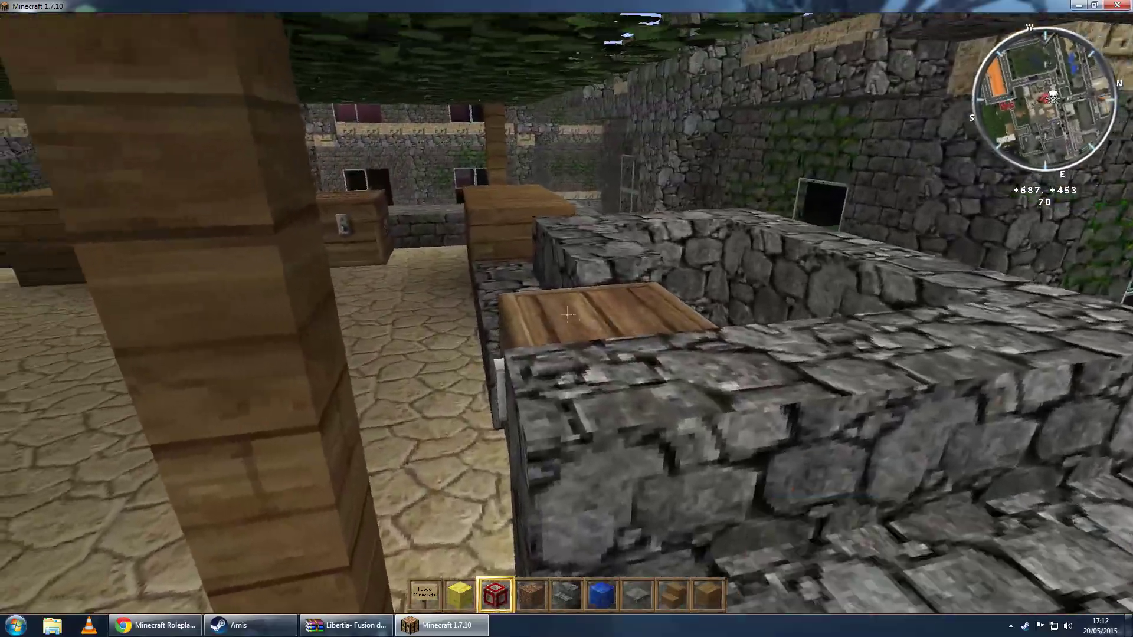
right_click(567, 318)
key("Escape")
key("w")
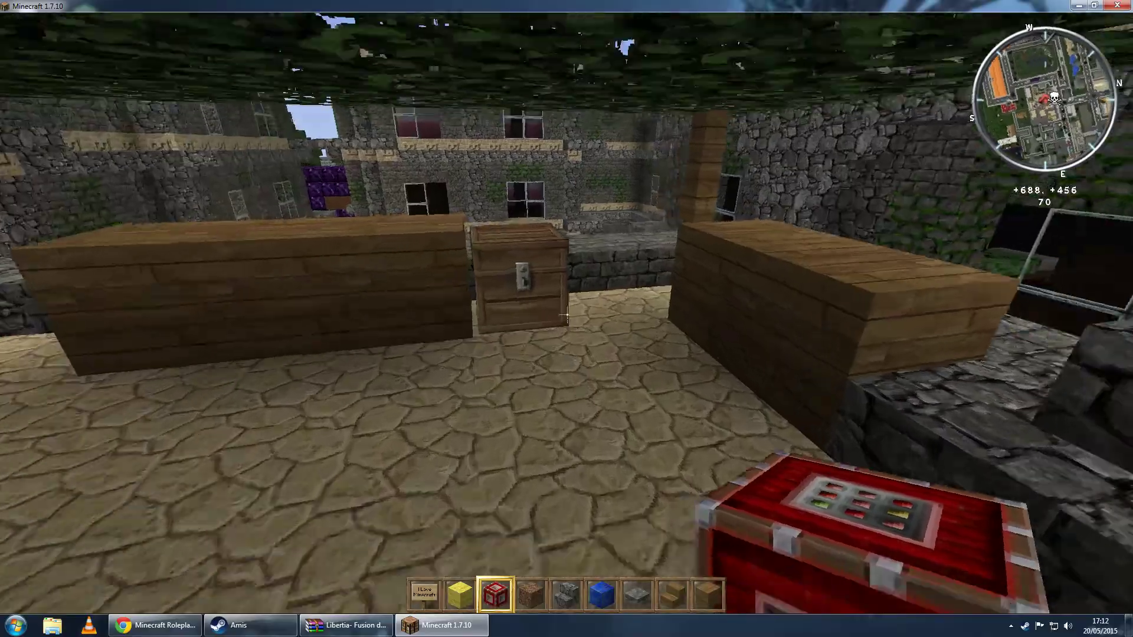
right_click(567, 318)
key("Escape")
- Fly to the ruined brick building, look around its dark-floored interior and fly back toward the leaf-roofed terrace
key("w")
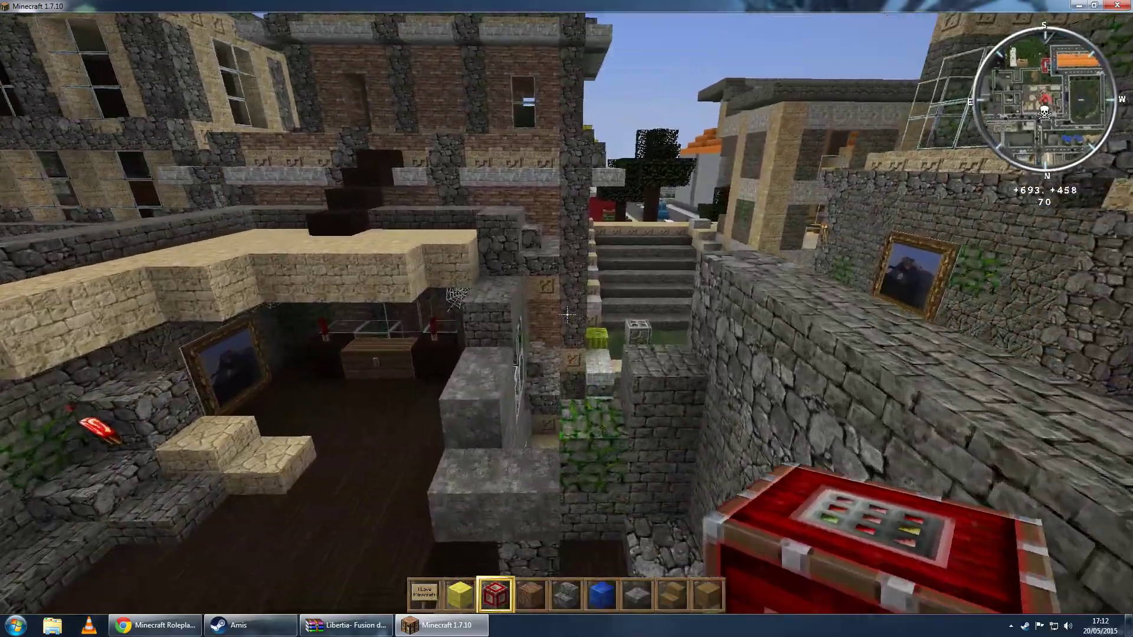
key("w")
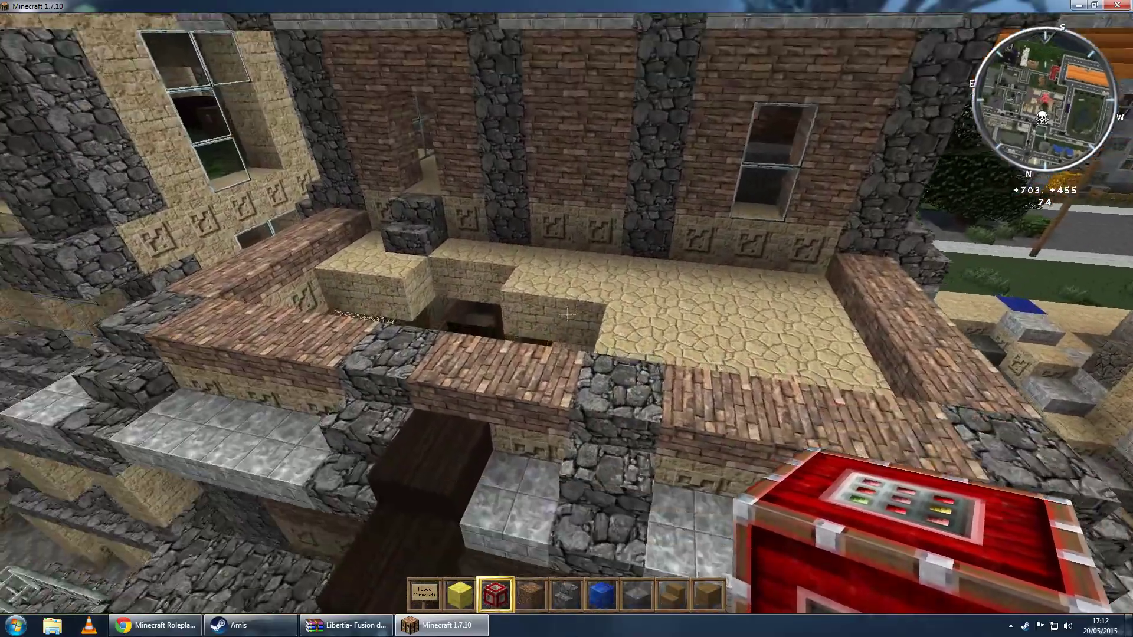
key("w")
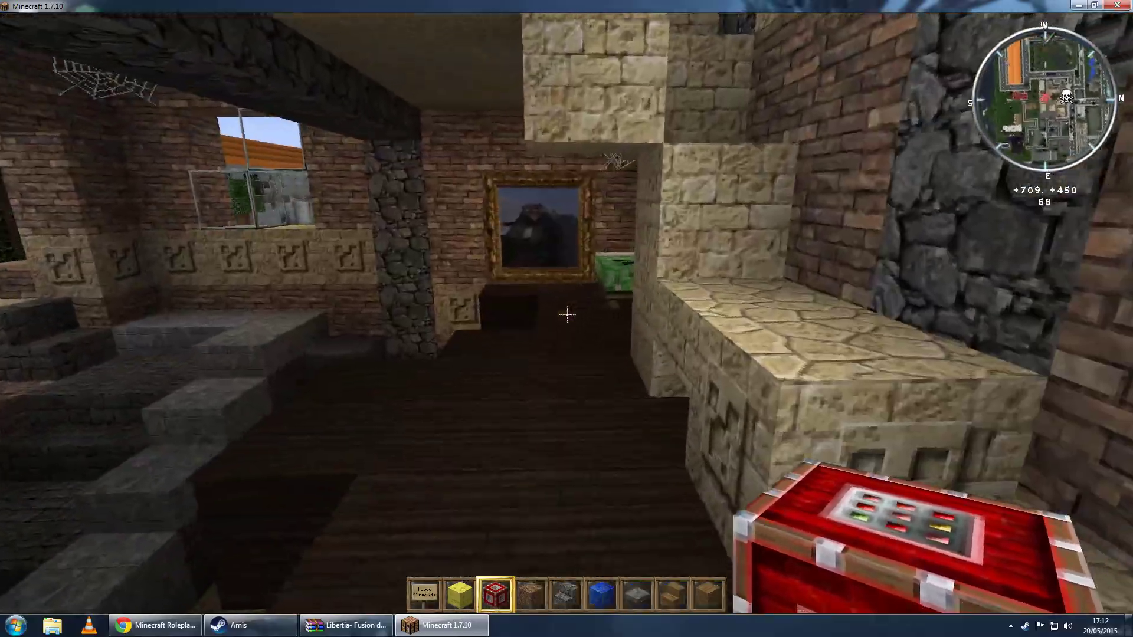
key("w")
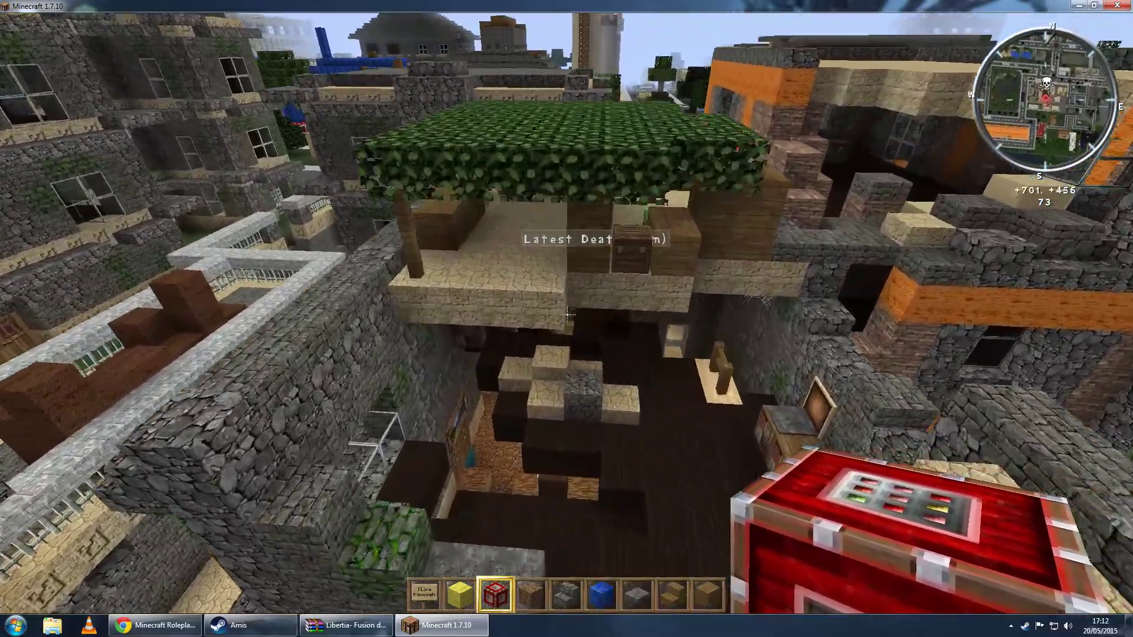
- Inspect the contents of the chest at the edge of the leaf-roofed terrace
key("w")
right_click(568, 315)
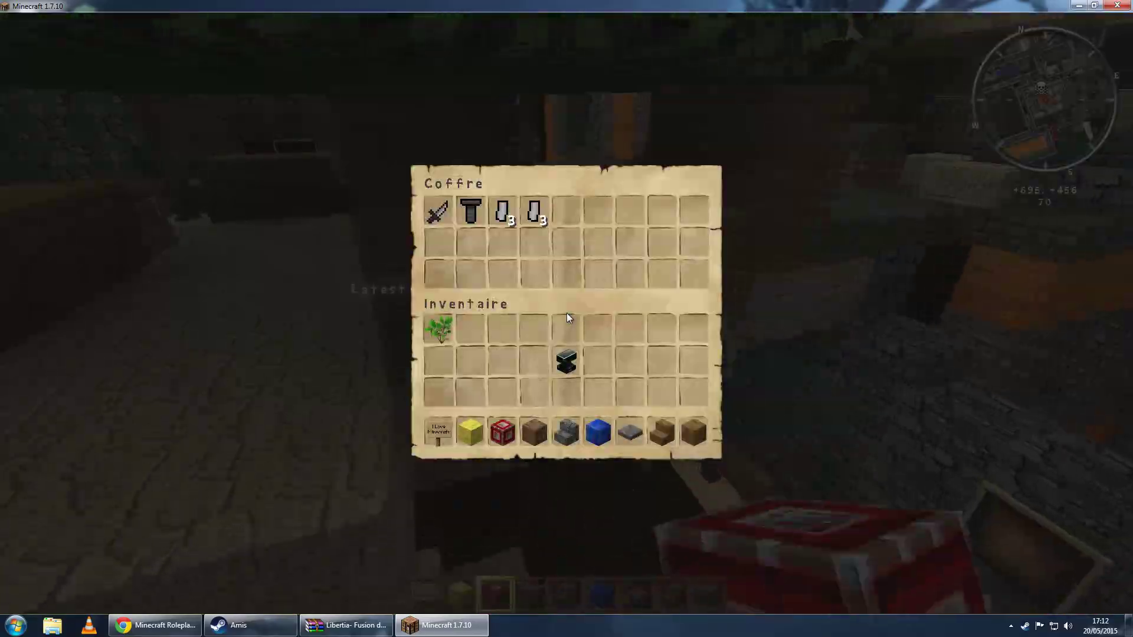
key("Escape")
- Fly up over the stone rooftops and around to the front of the orange-framed building
key("w")
key("space")
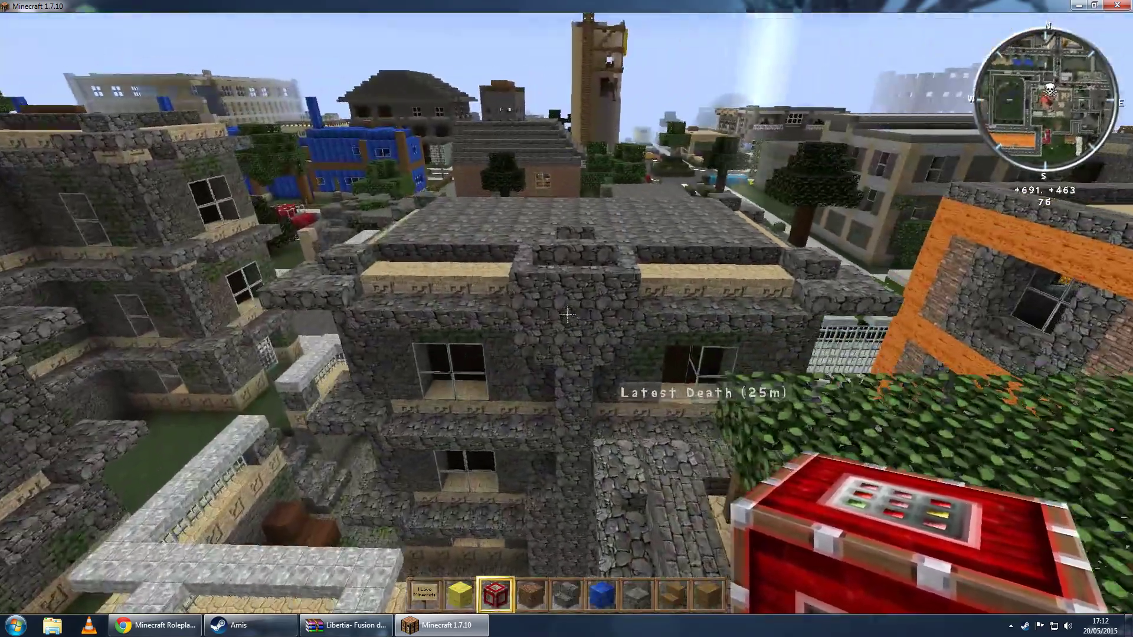
key("w")
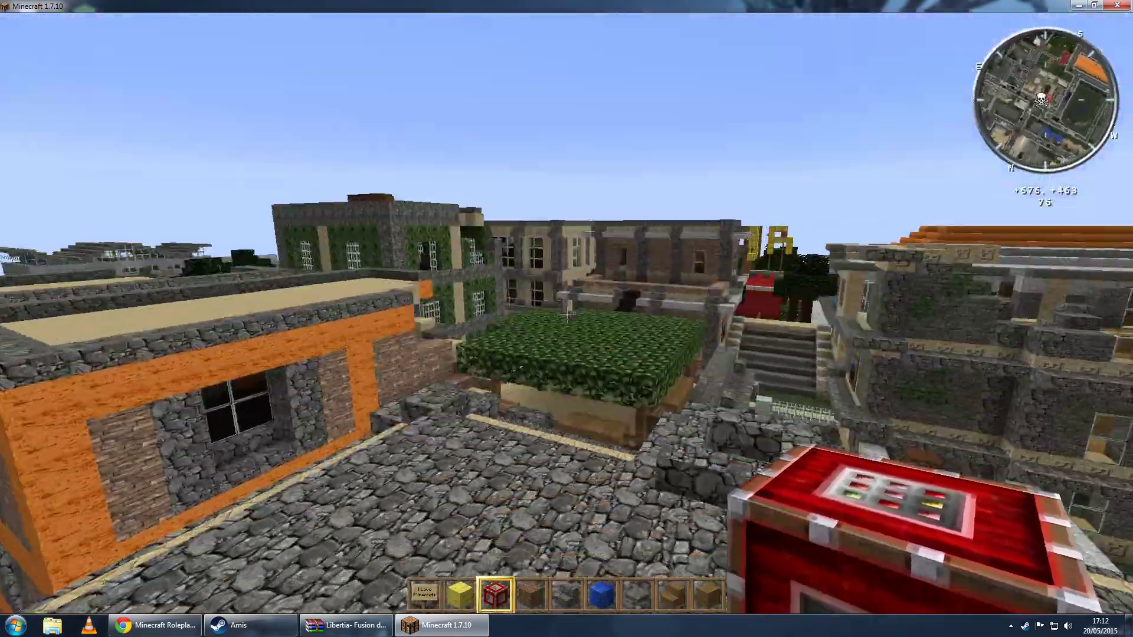
key("w")
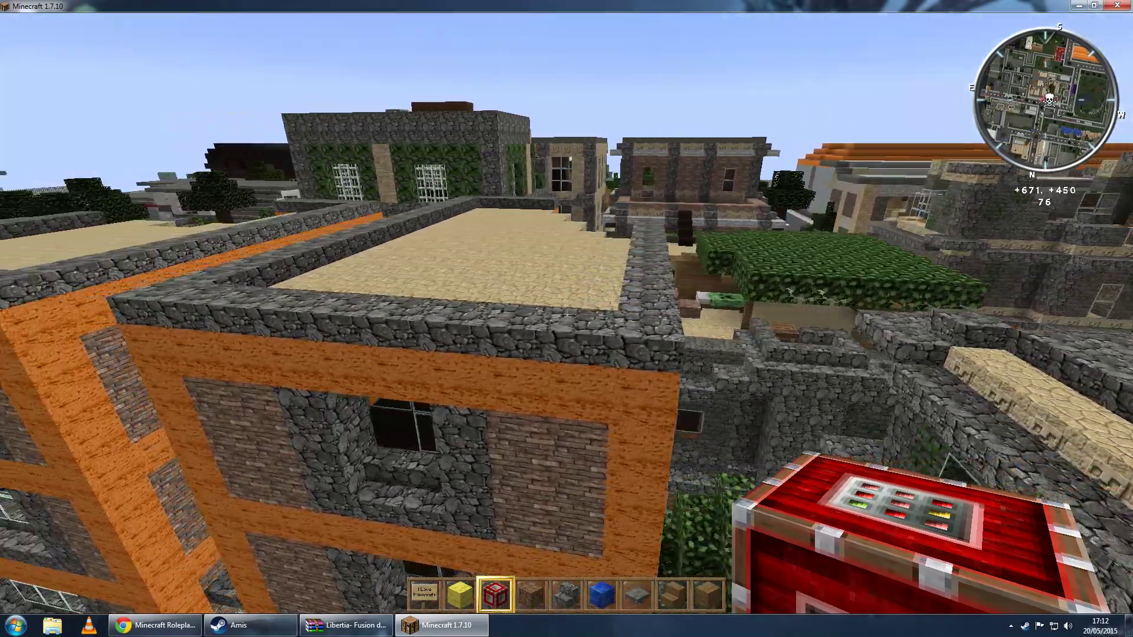
- Teleport the player to coordinates 917 64 -690 with the tp command
key("slash")
type("tp AnthonyUchiwa 917 64 -69")
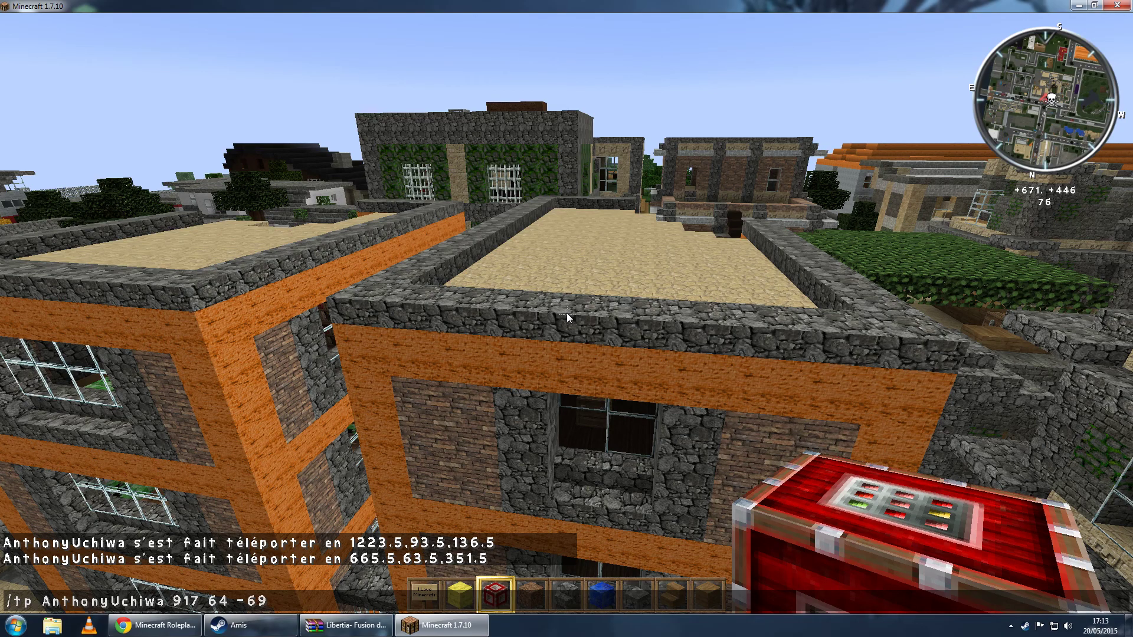
type("0")
key("Return")
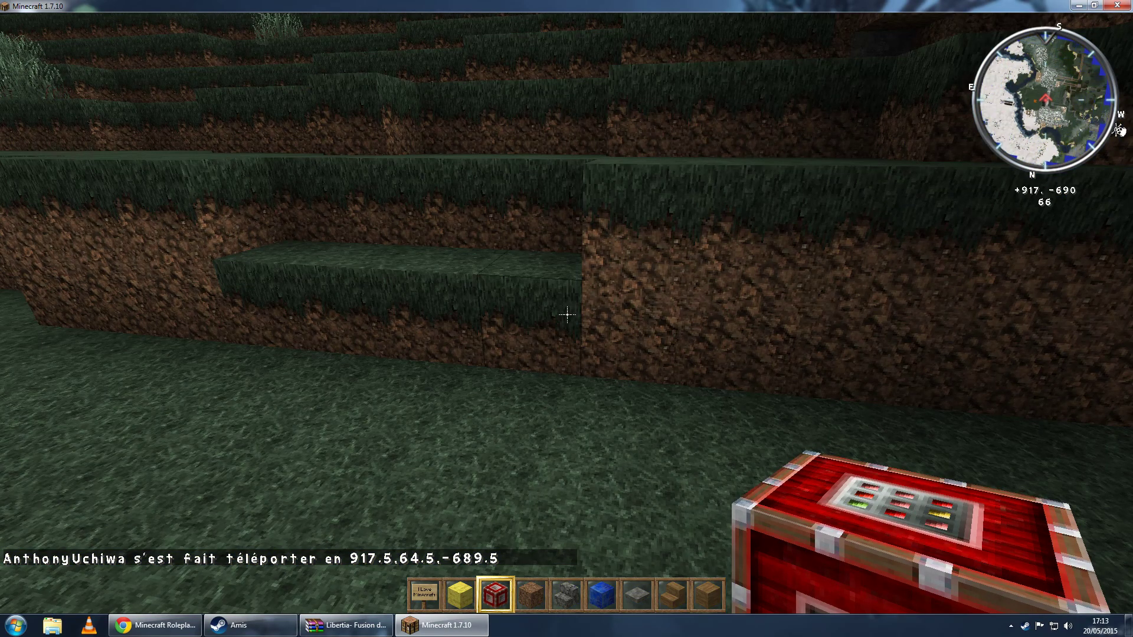
- Look around the grassy landing area, check the minimap's waypoint list for town coordinates, and resume the game
key("w")
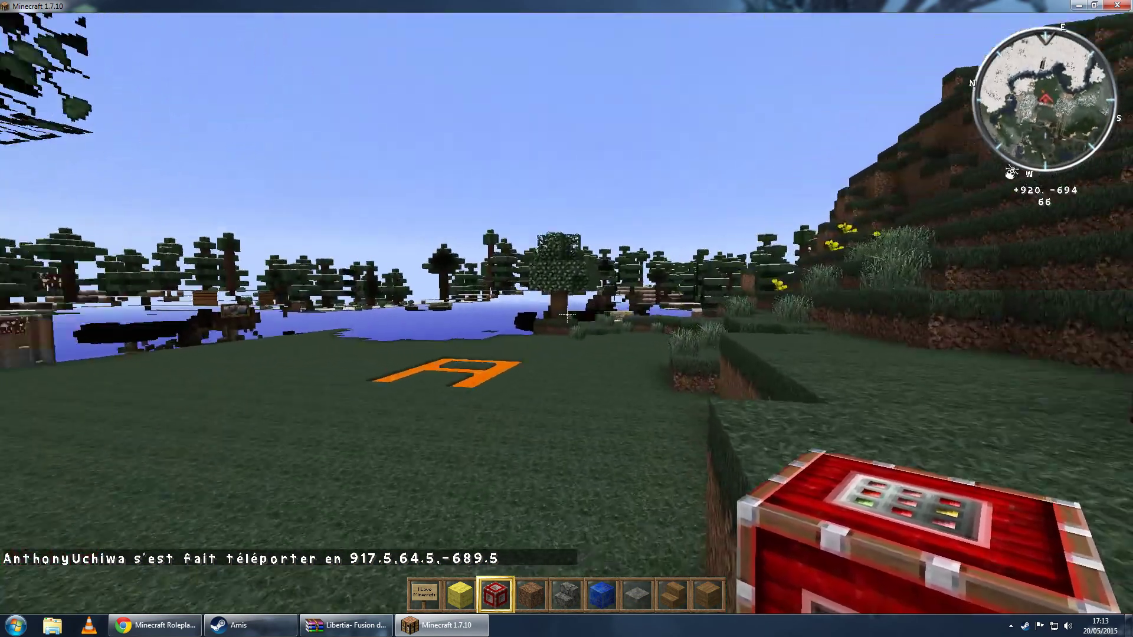
key("m")
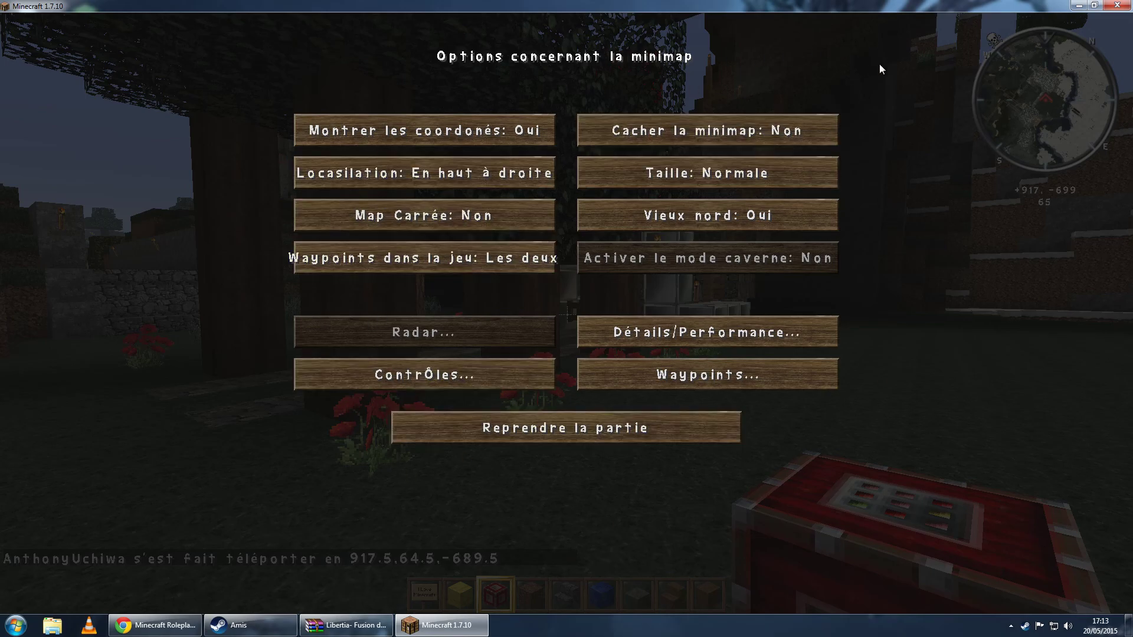
left_click(663, 387)
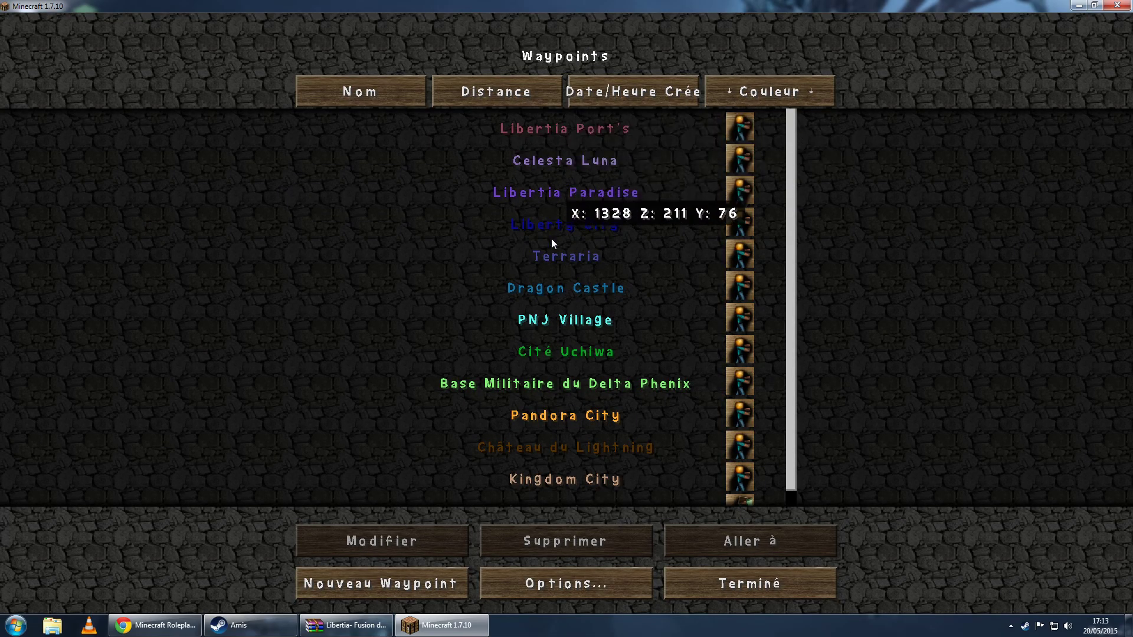
left_click(805, 590)
left_click(566, 427)
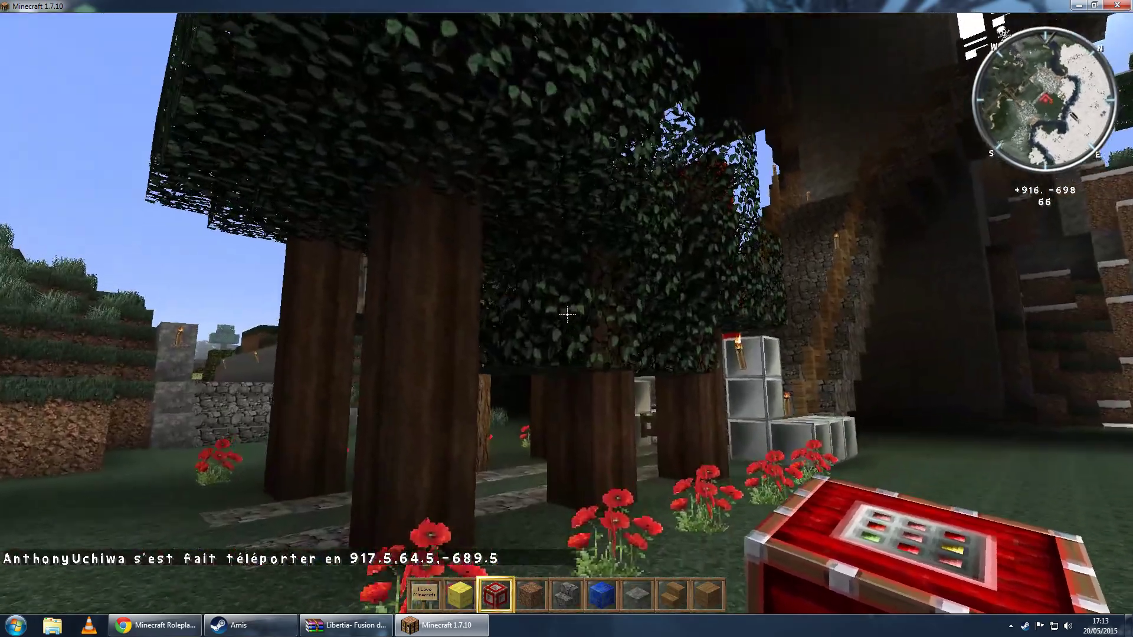
- Fly up along the floating rock to the black weapon stall on the grassy ledge
key("space")
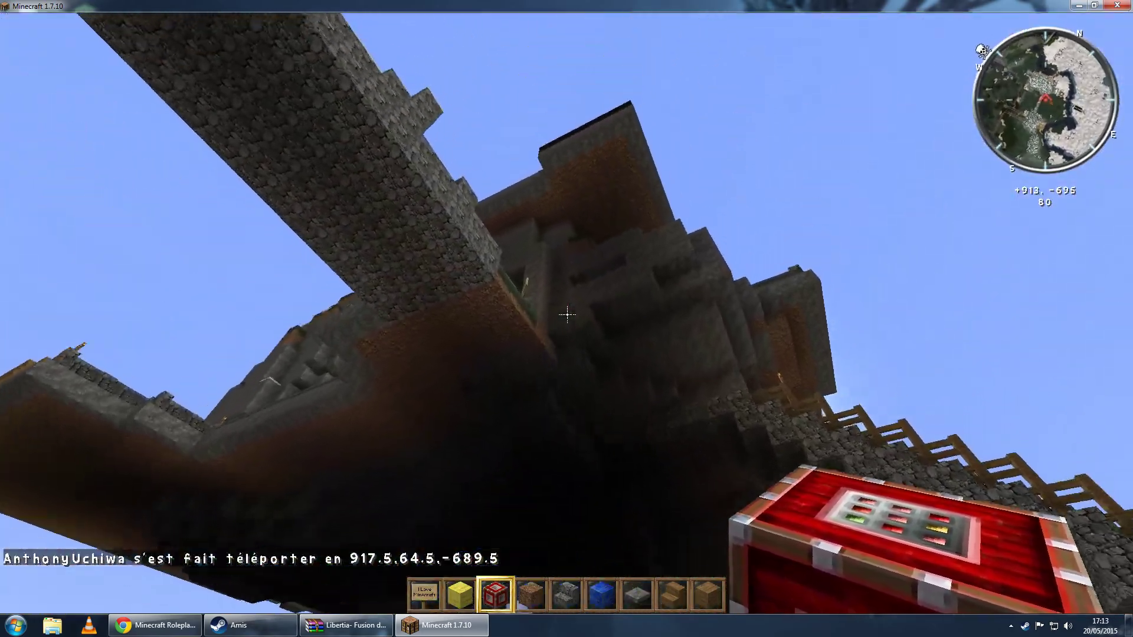
key("space")
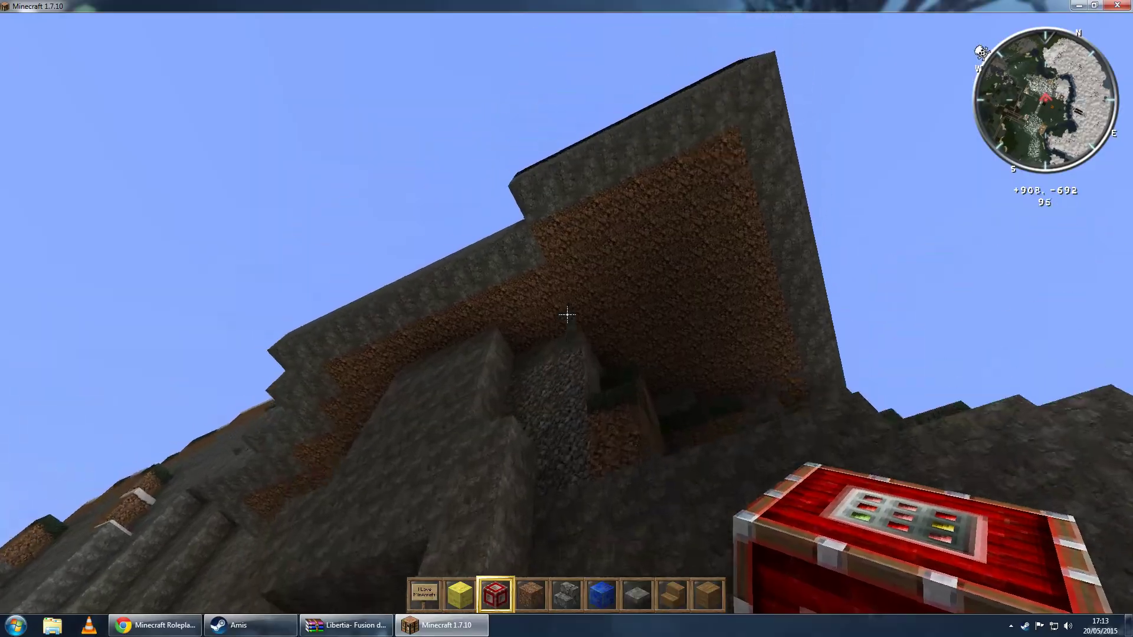
key("space")
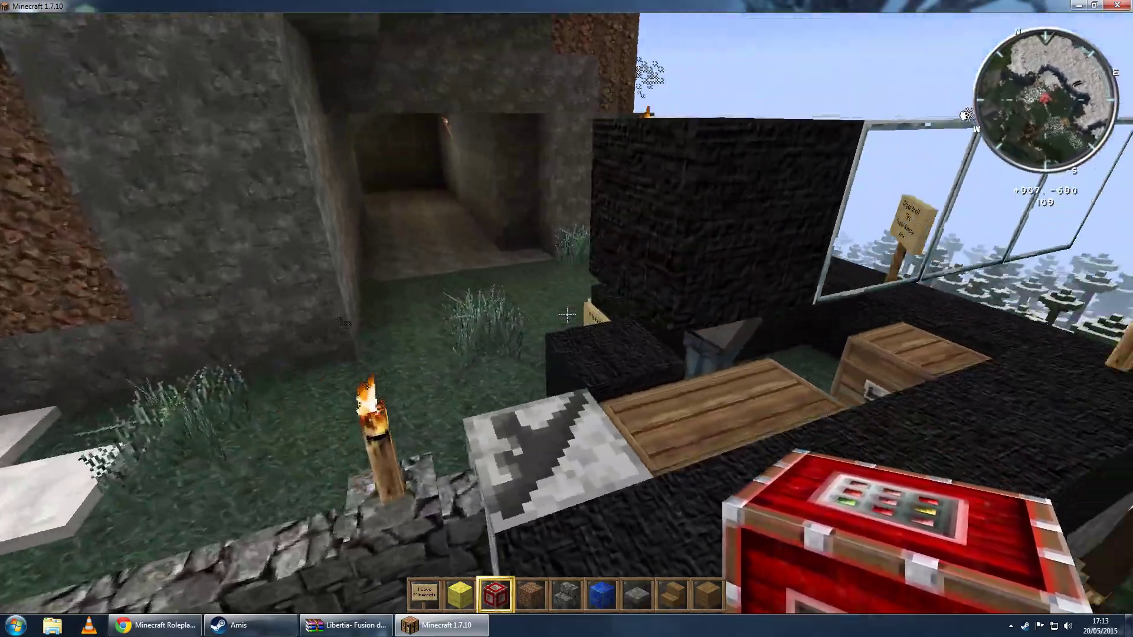
key("a")
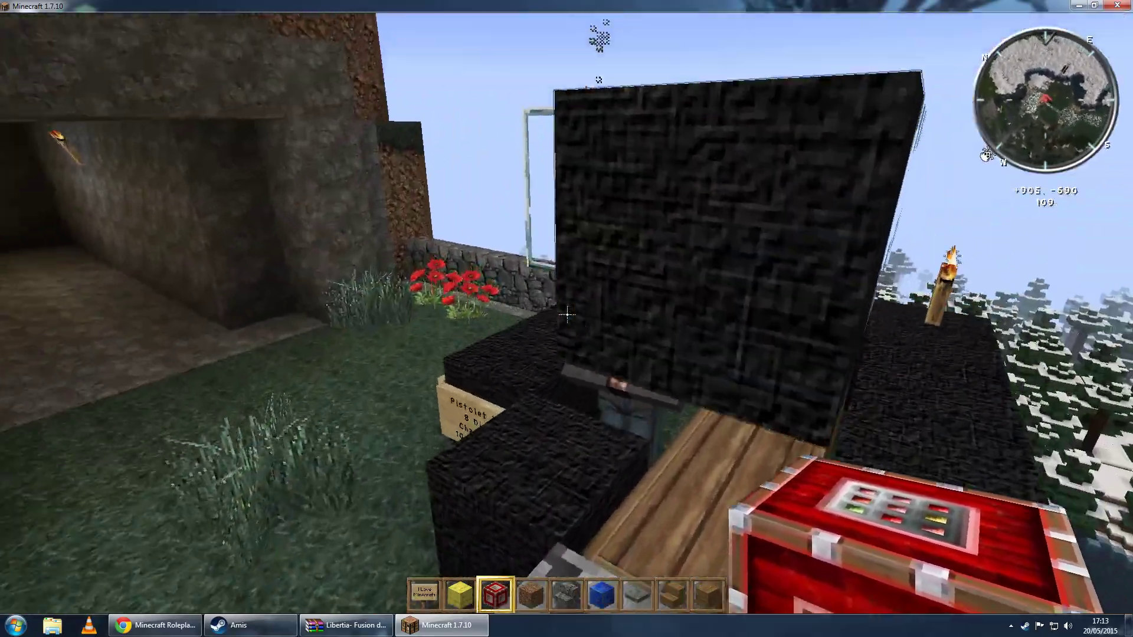
- Clear the misplaced red block from the pistol stall's counter and inspect the chests behind it
right_click(567, 314)
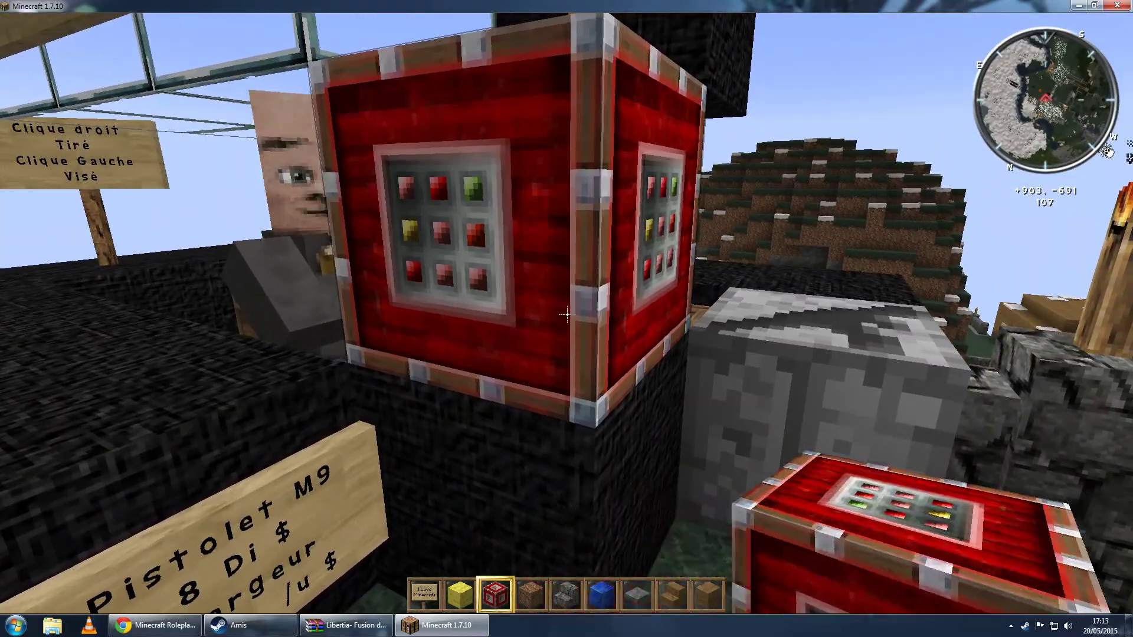
left_click(566, 315)
right_click(566, 314)
key("Escape")
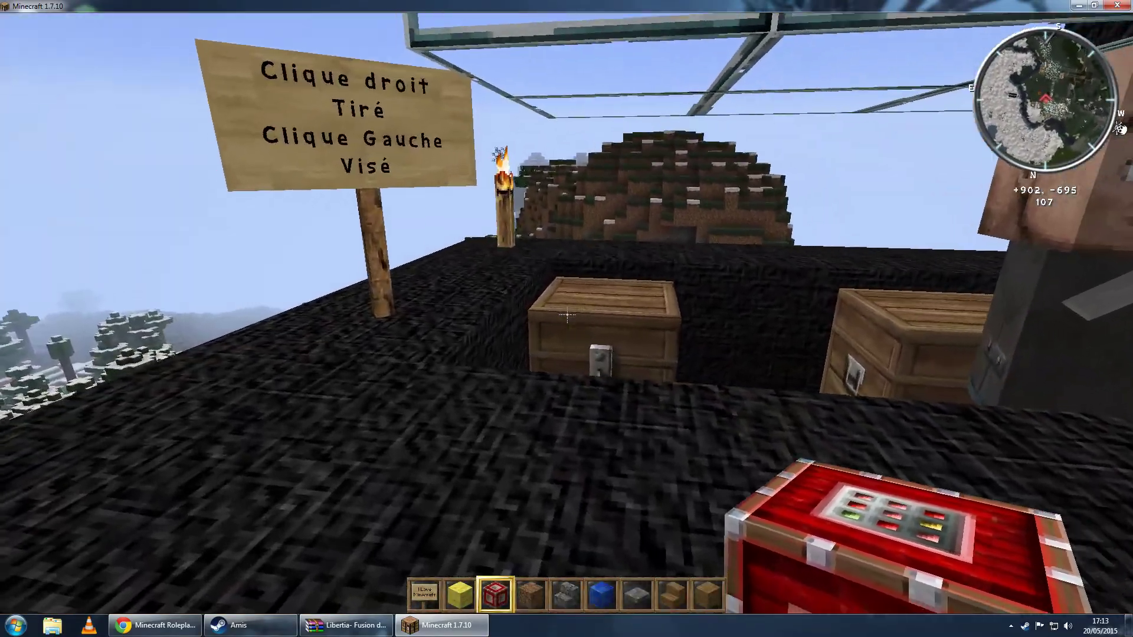
right_click(566, 316)
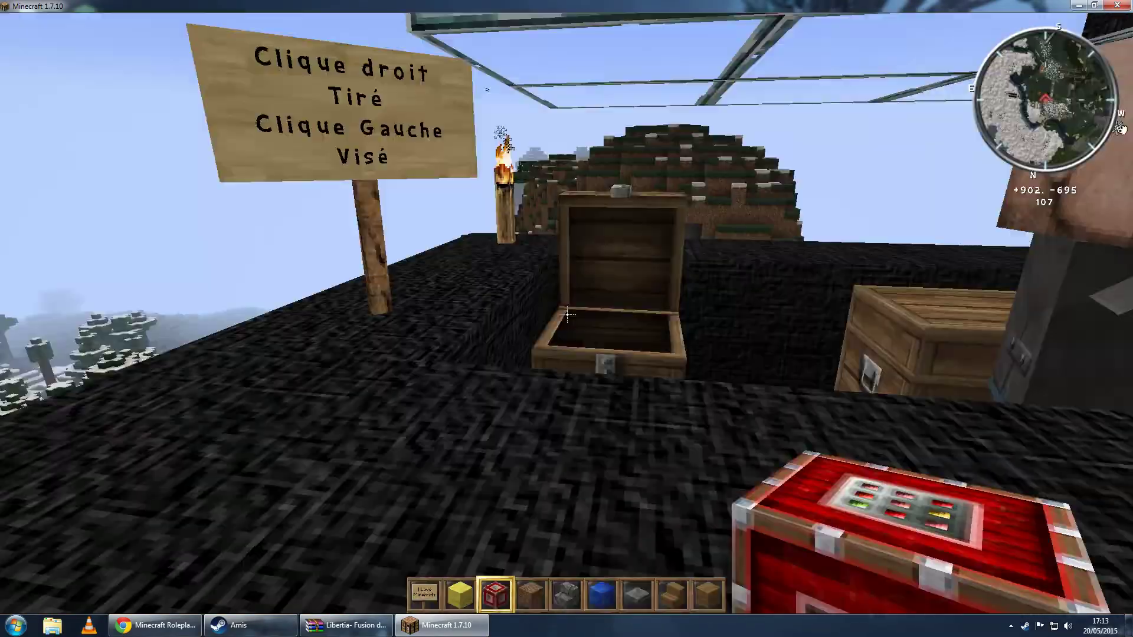
- Fly around the weapon stall and out over the valley toward the snow-dotted wooden house on the mountainside
key("w")
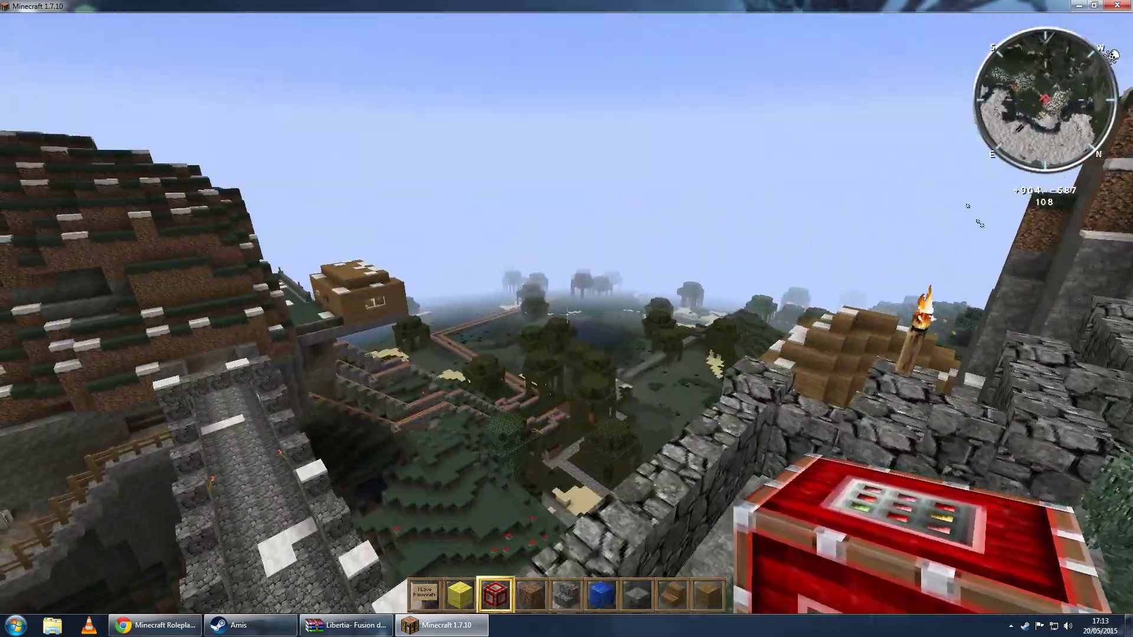
key("w")
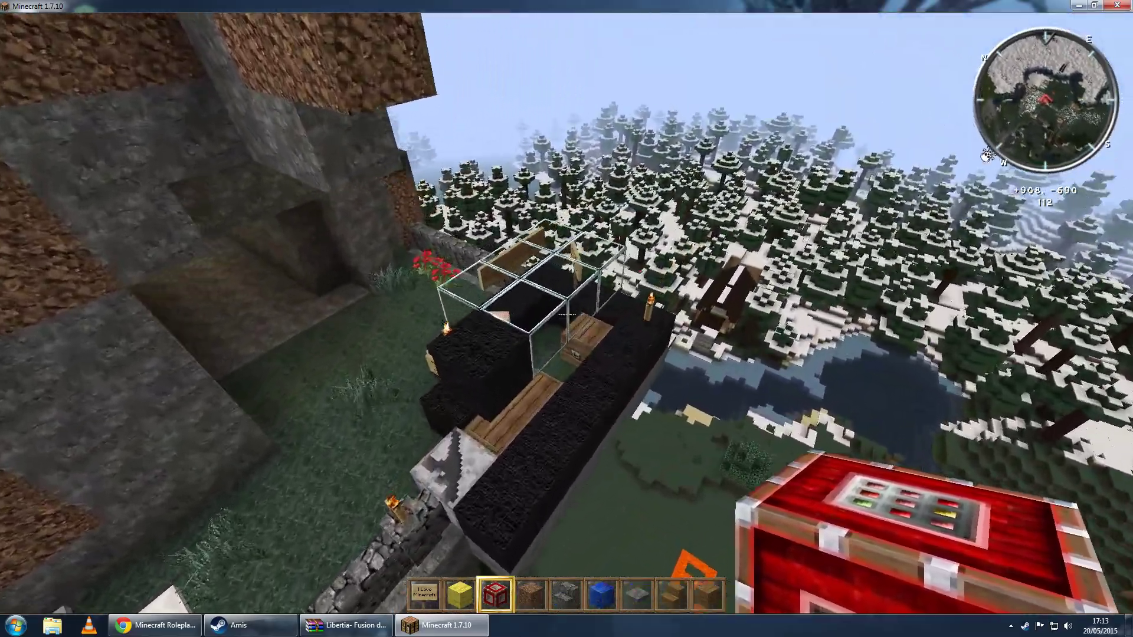
key("w")
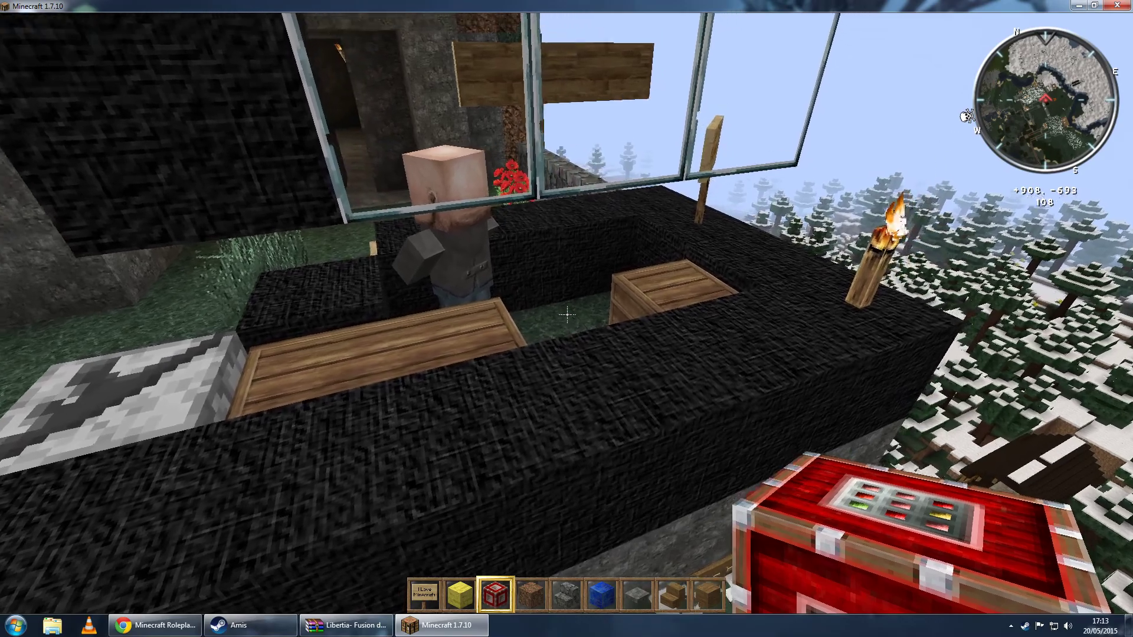
key("w")
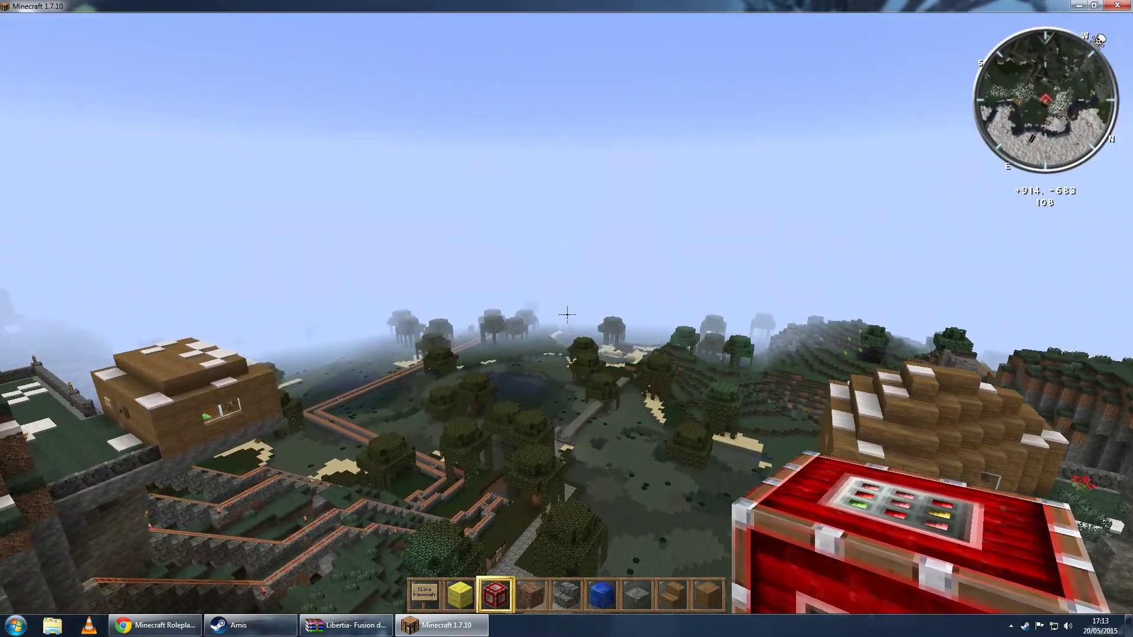
key("w")
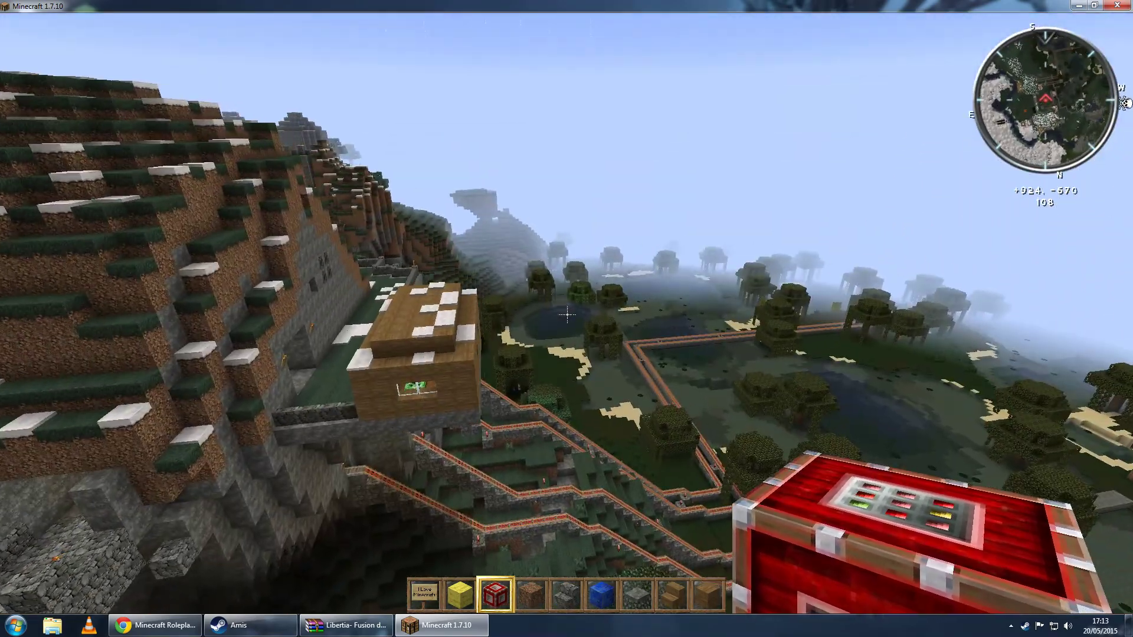
- Teleport the player to coordinates 1692 97 -911 with the tp command
key("slash")
type("tp AnthonyUchiwa 1692 97 -911")
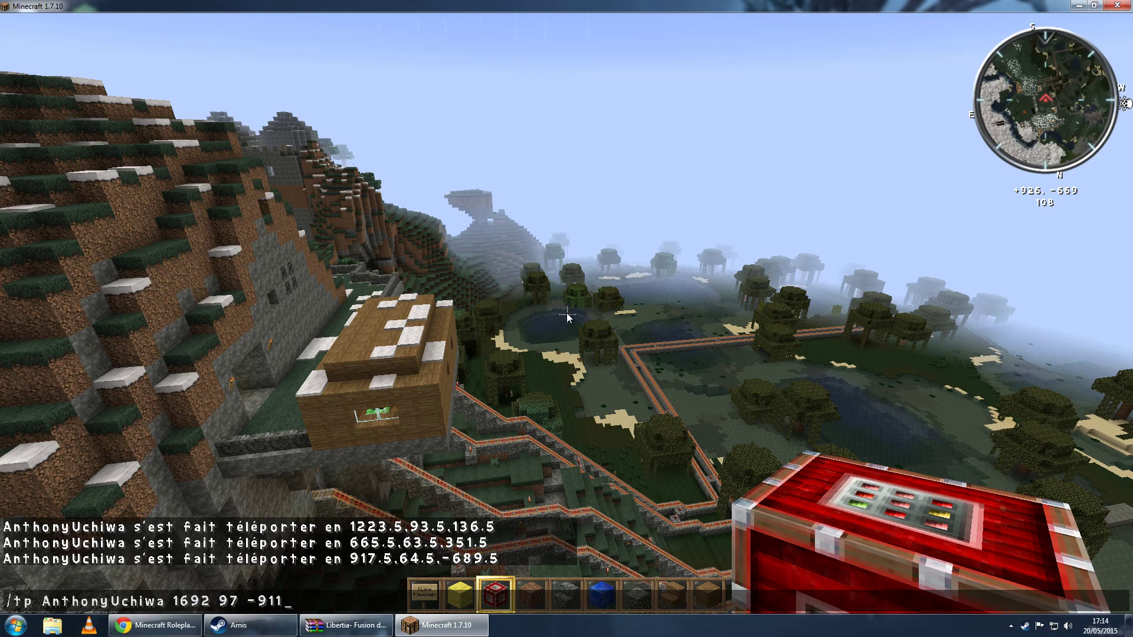
key("Return")
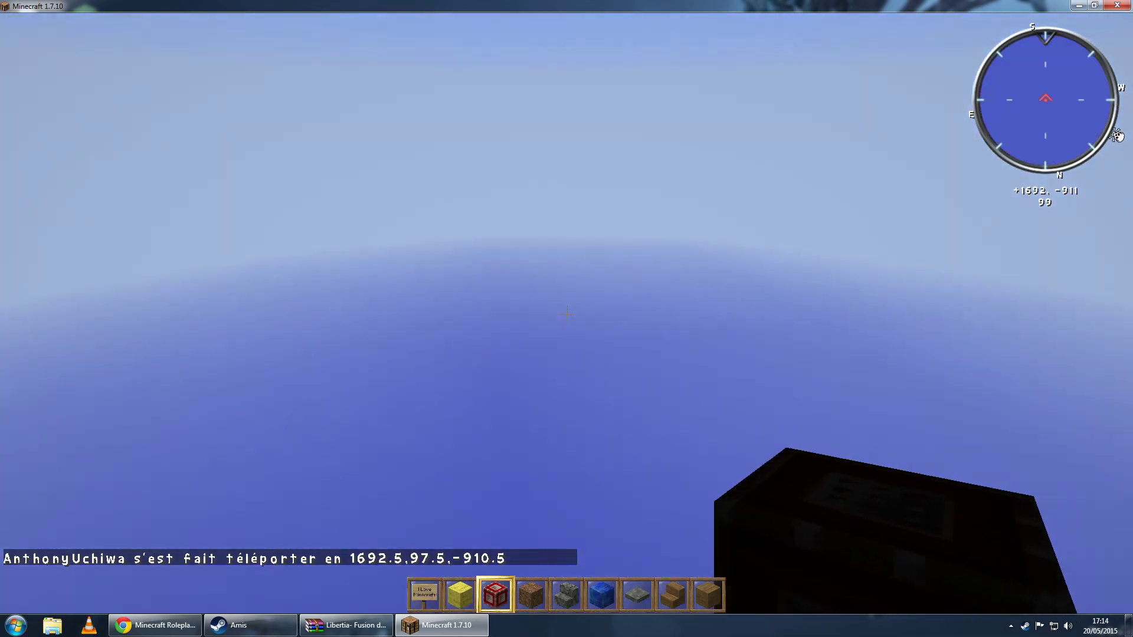
- Fly over the military base and descend between its buildings to the barred door marked ARMURIE
key("w")
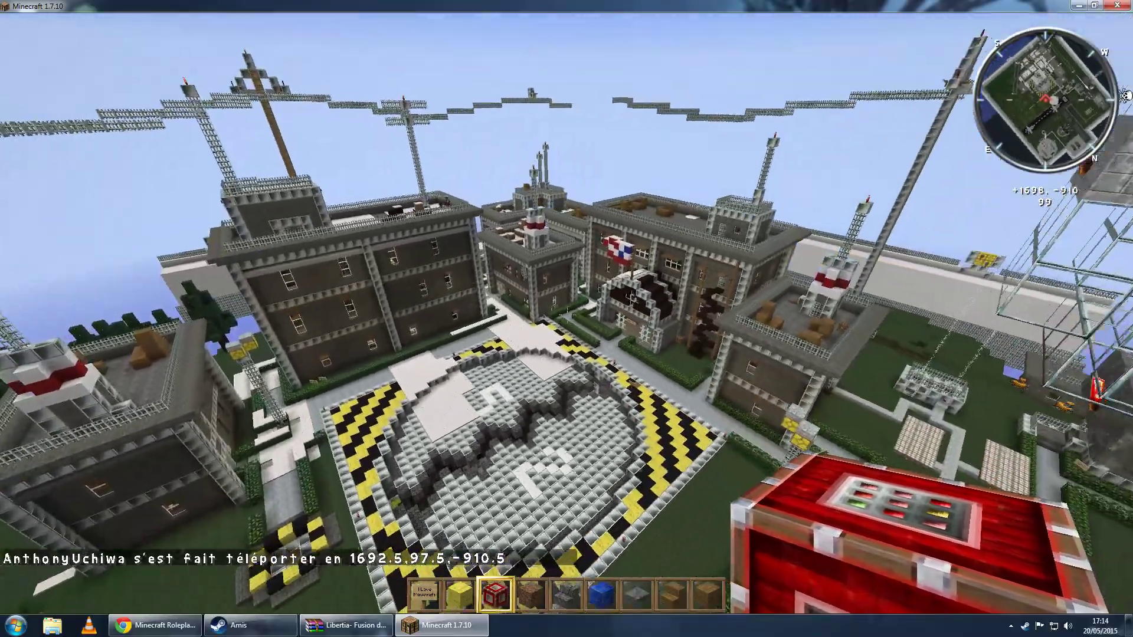
key("w")
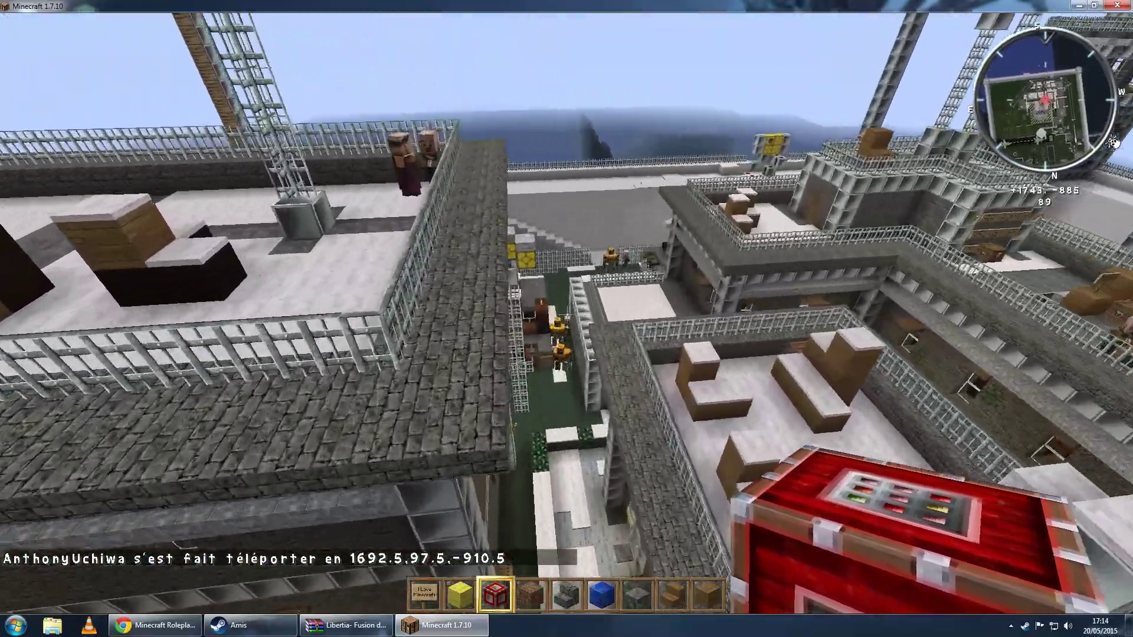
key("w")
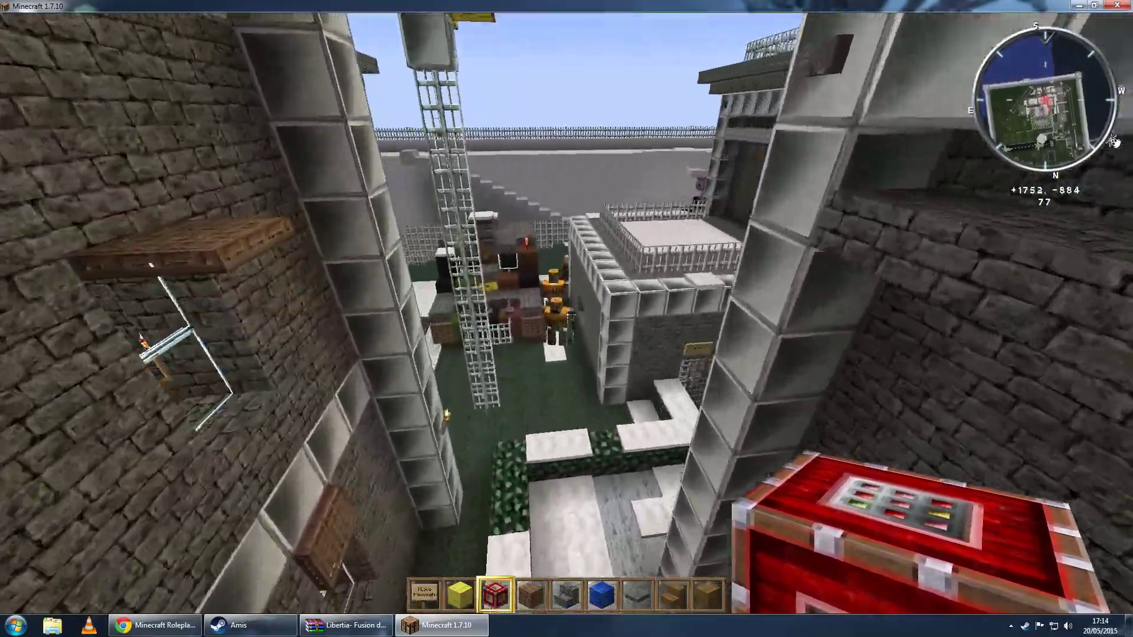
key("w")
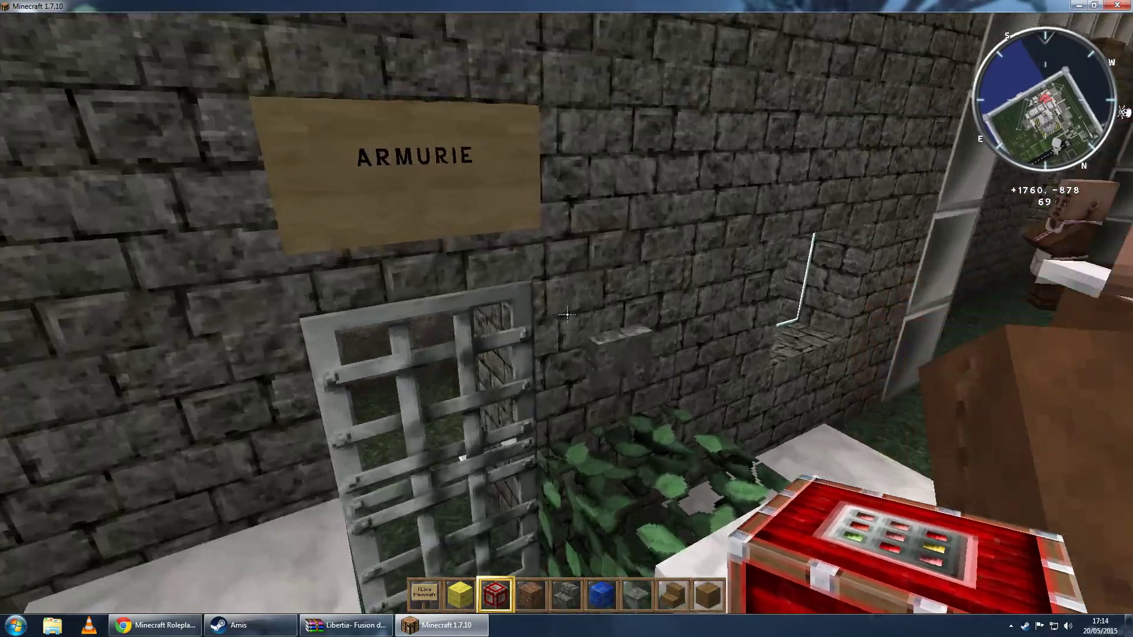
- Enter the armoury, inspect the shotgun chest and the labelled weapon chests, and walk back to the doorway
key("w")
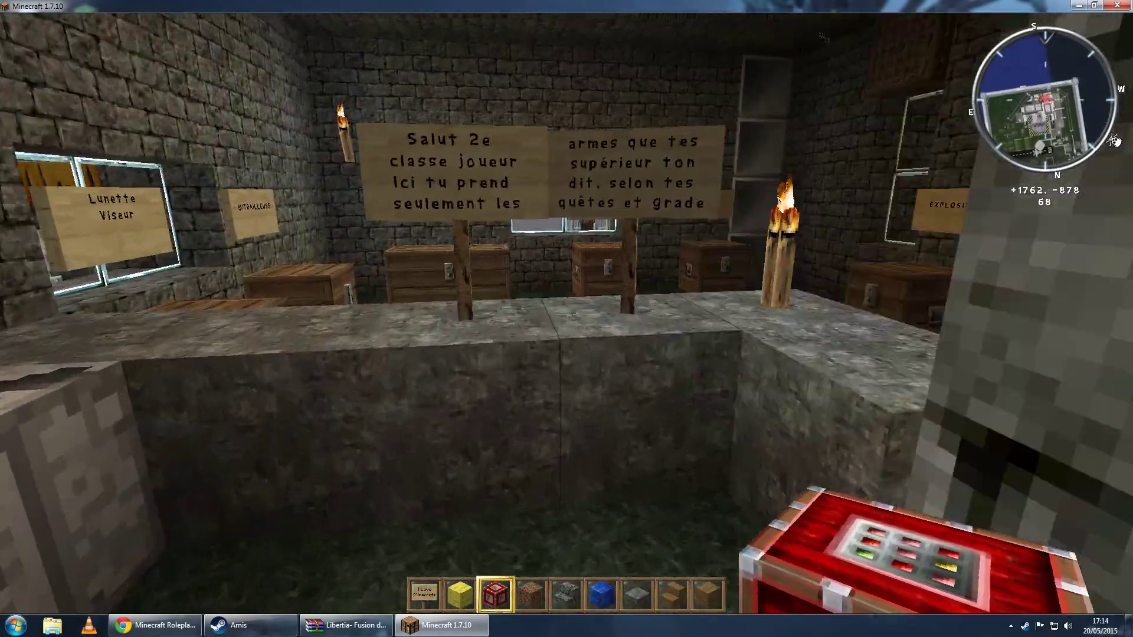
key("w")
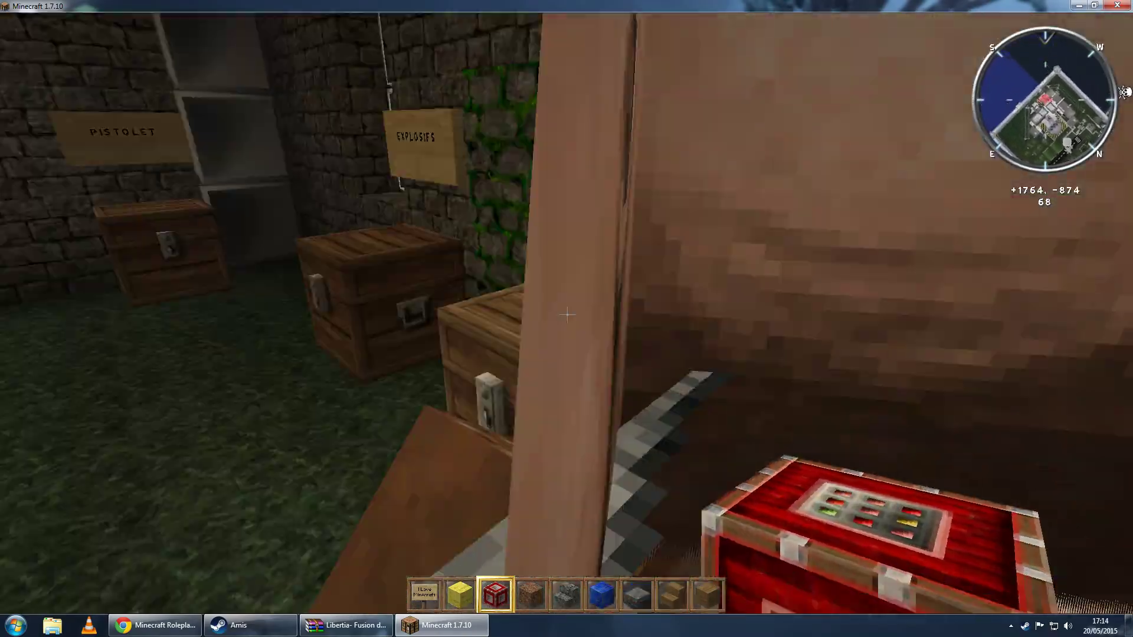
right_click(567, 312)
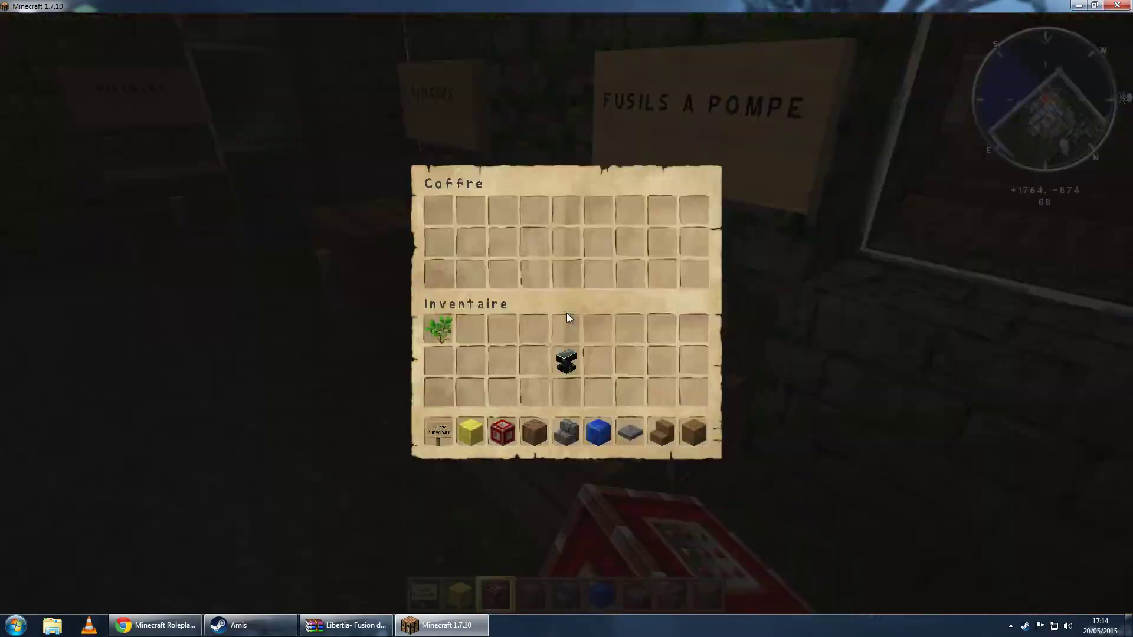
key("Escape")
key("w")
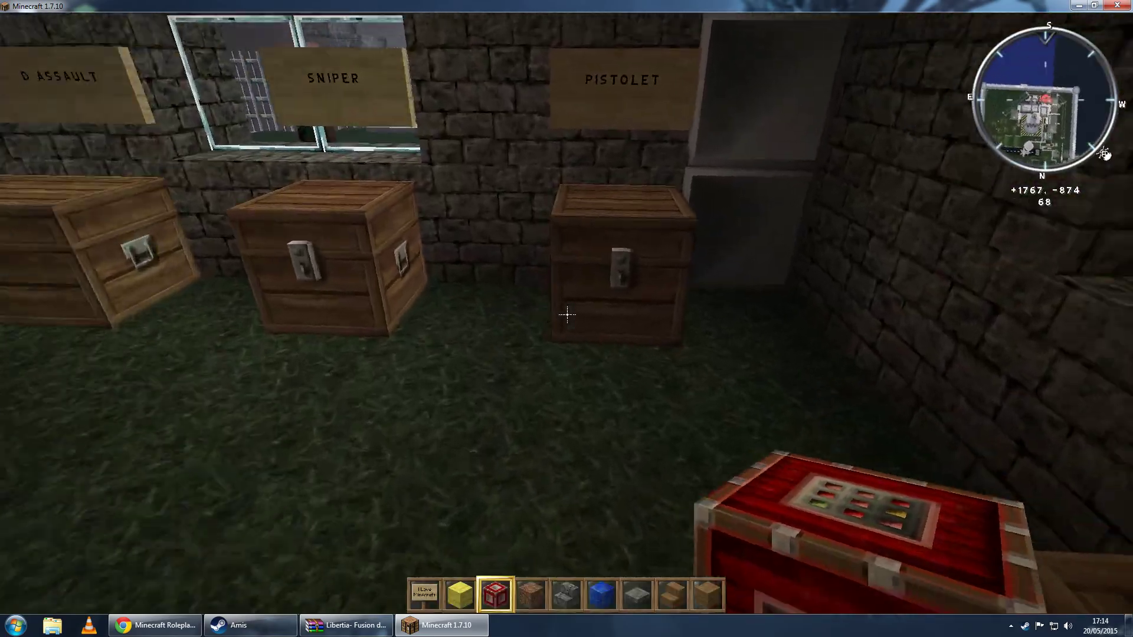
key("w")
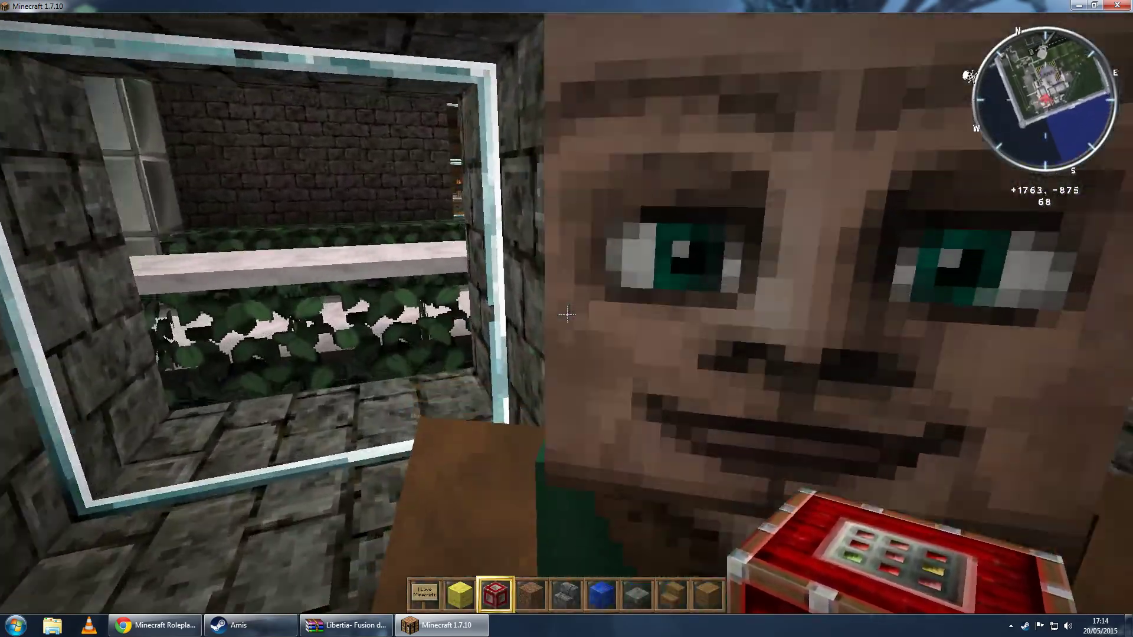
key("w")
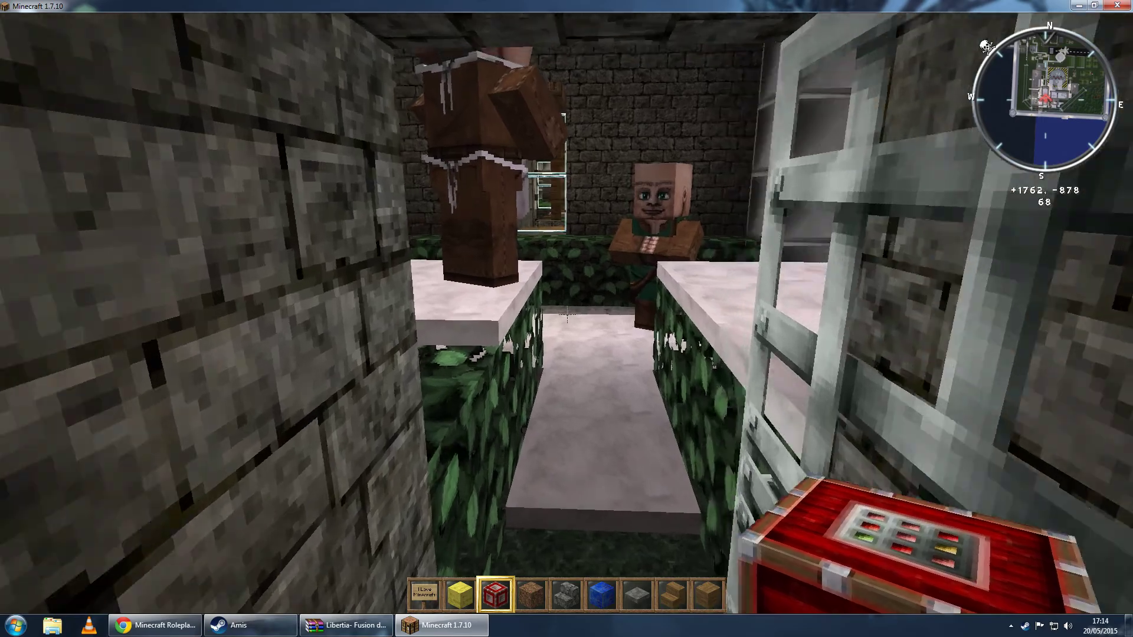
- Leave the armoury and teleport the player to coordinates 1143 85 -954 with the tp command
type("w")
type("/tp AnthonyUchiwa")
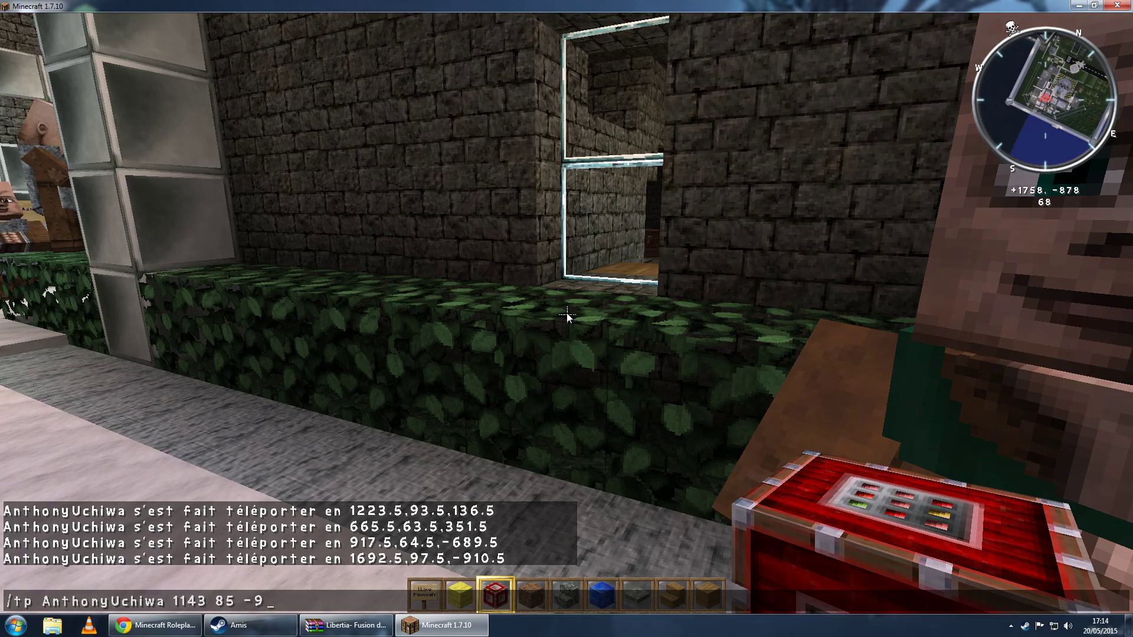
key("Return")
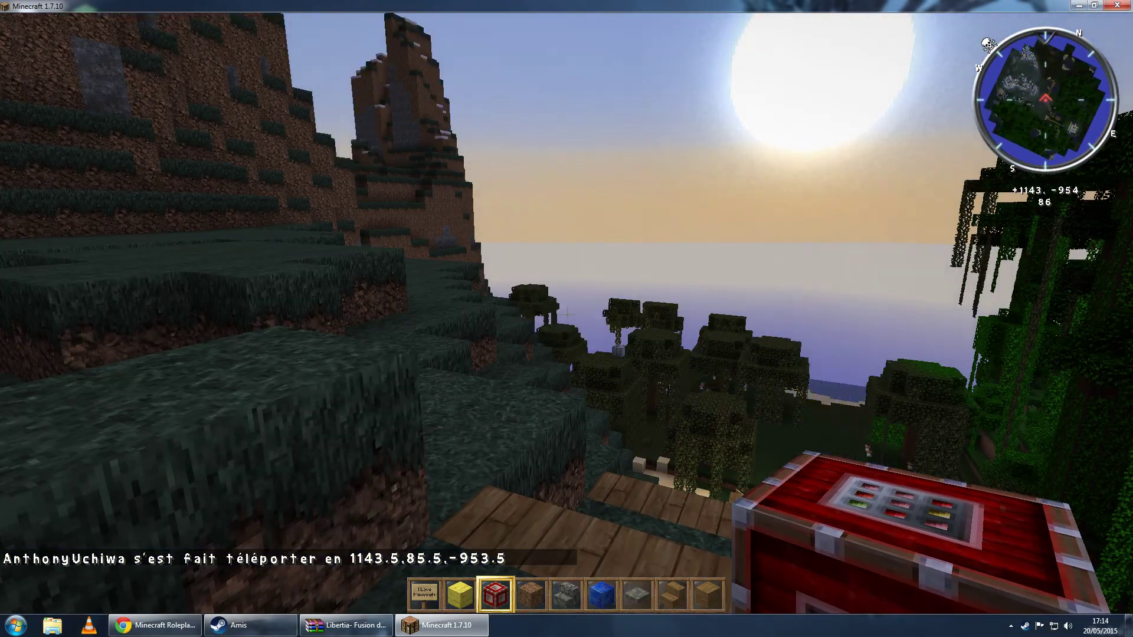
- Fly from the Alfeim welcome sign through the jungle, past the green-roofed house, toward the giant tree
key("w")
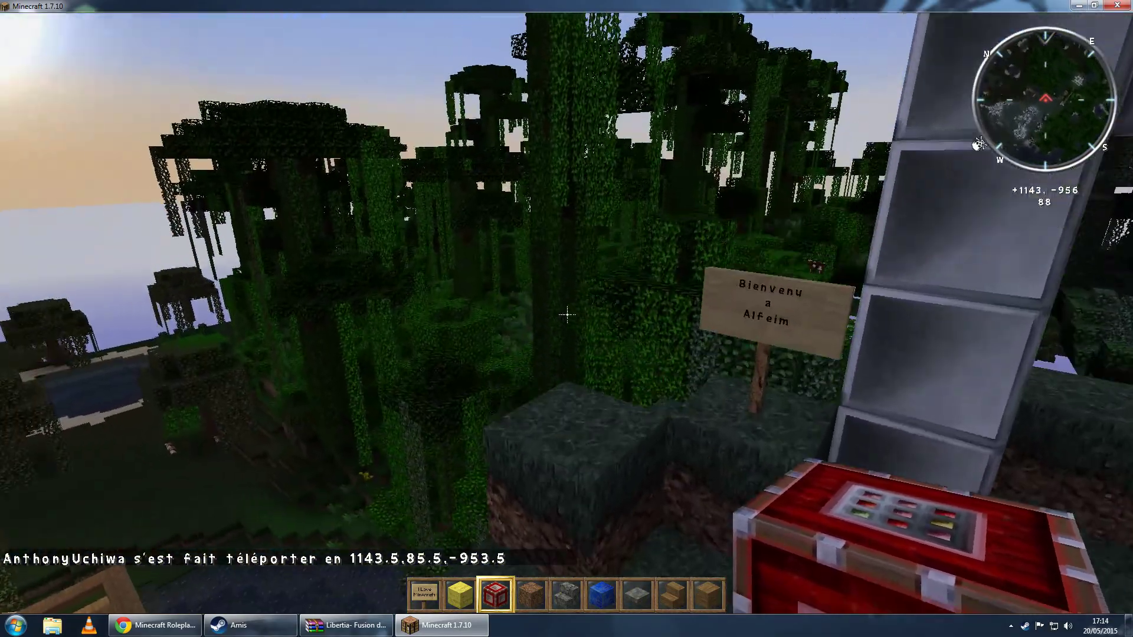
key("w")
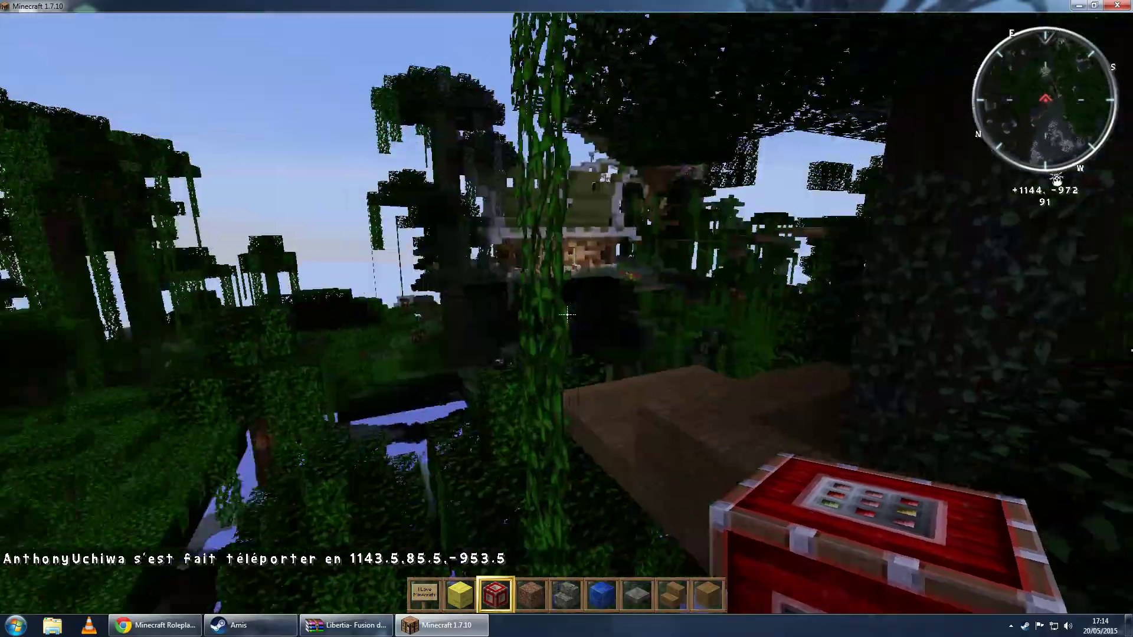
key("w")
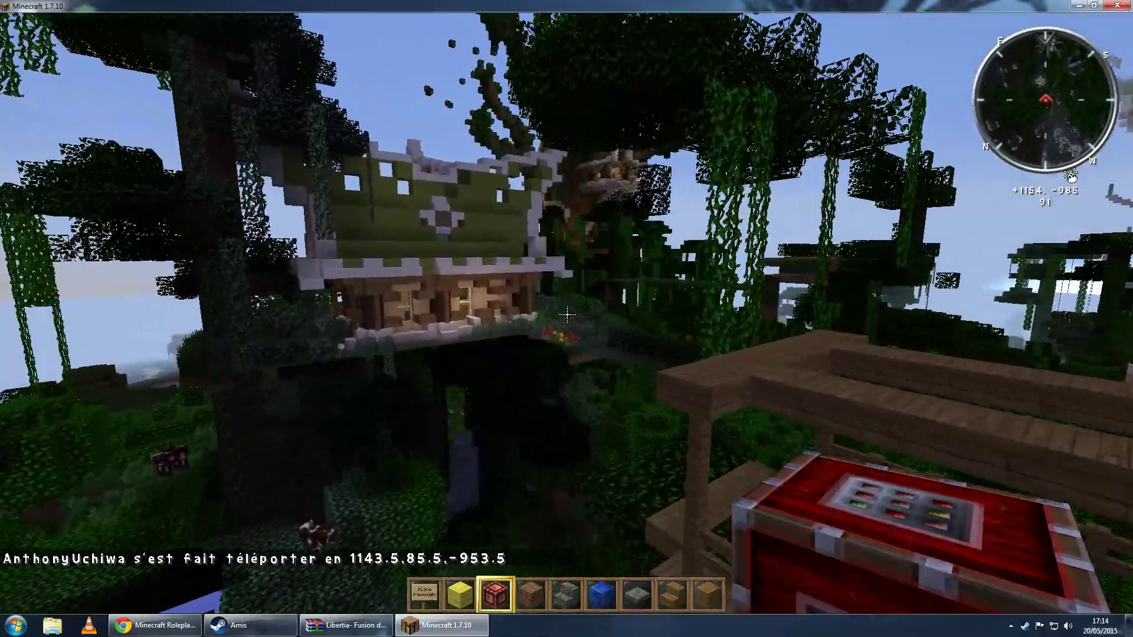
key("w")
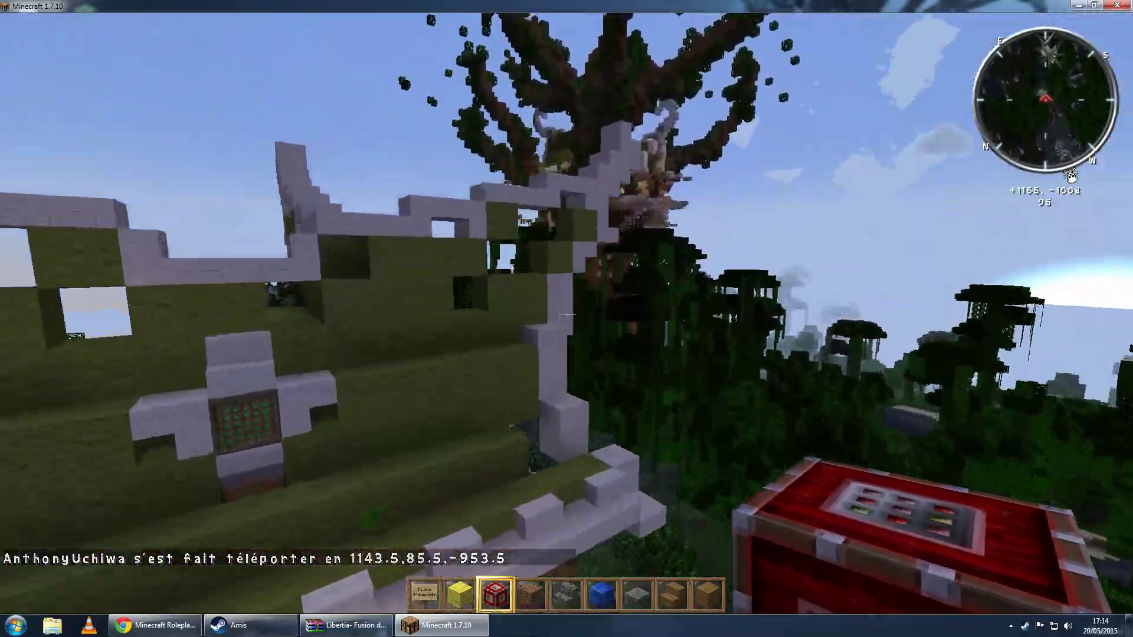
key("w")
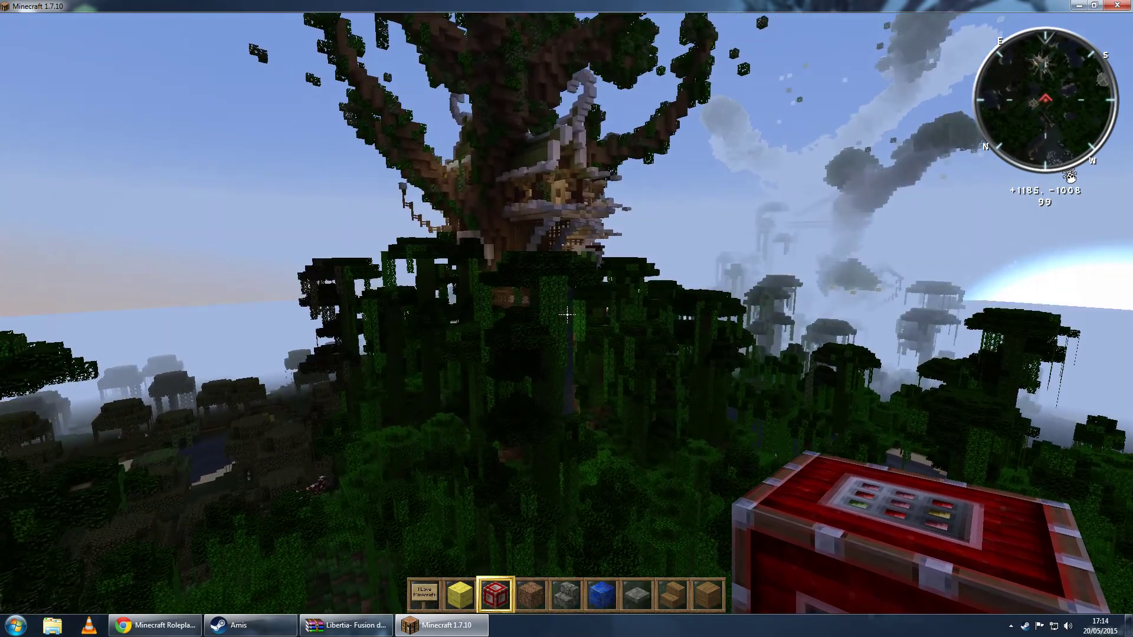
- Fly past the treehouse in the giant tree, leave the world to the title screen and quit the game
key("w")
key("w")
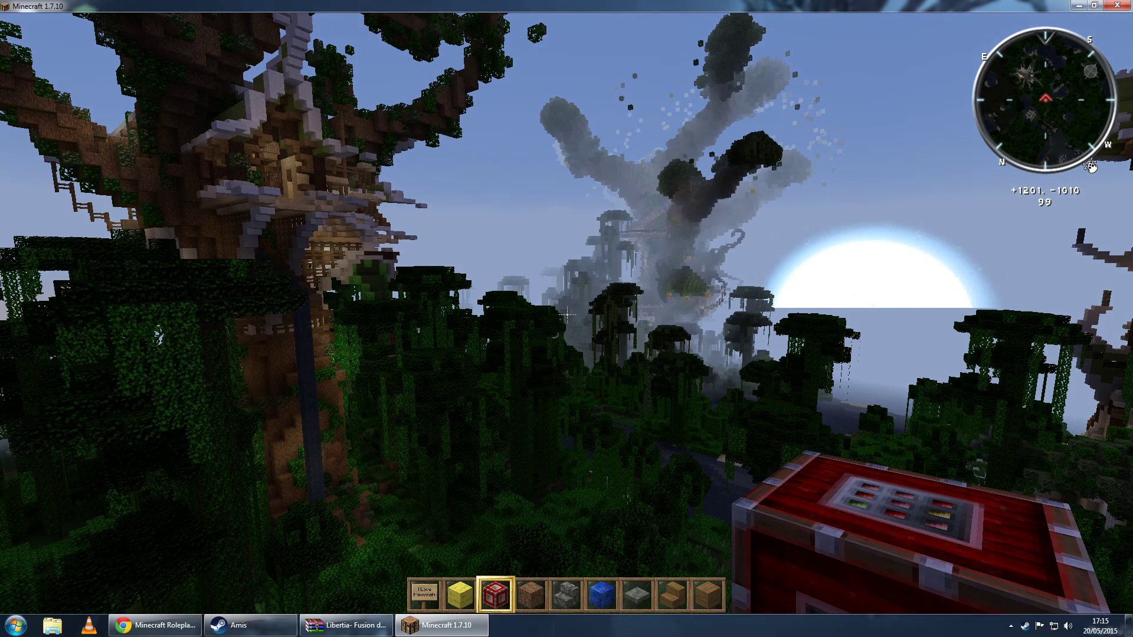
key("Escape")
left_click(548, 361)
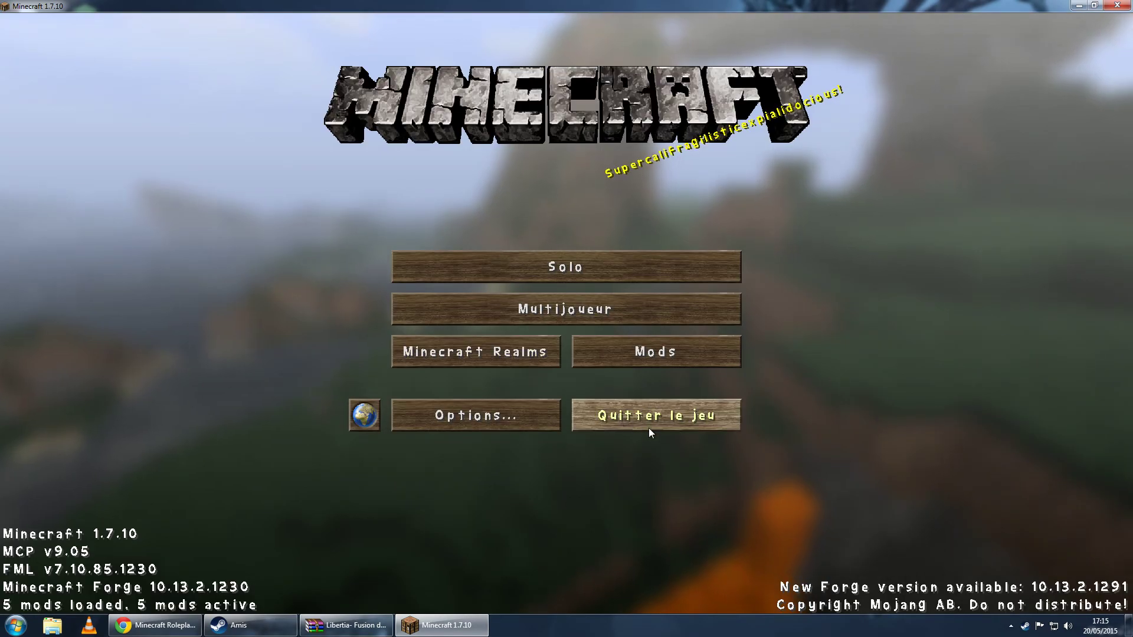
left_click(650, 429)
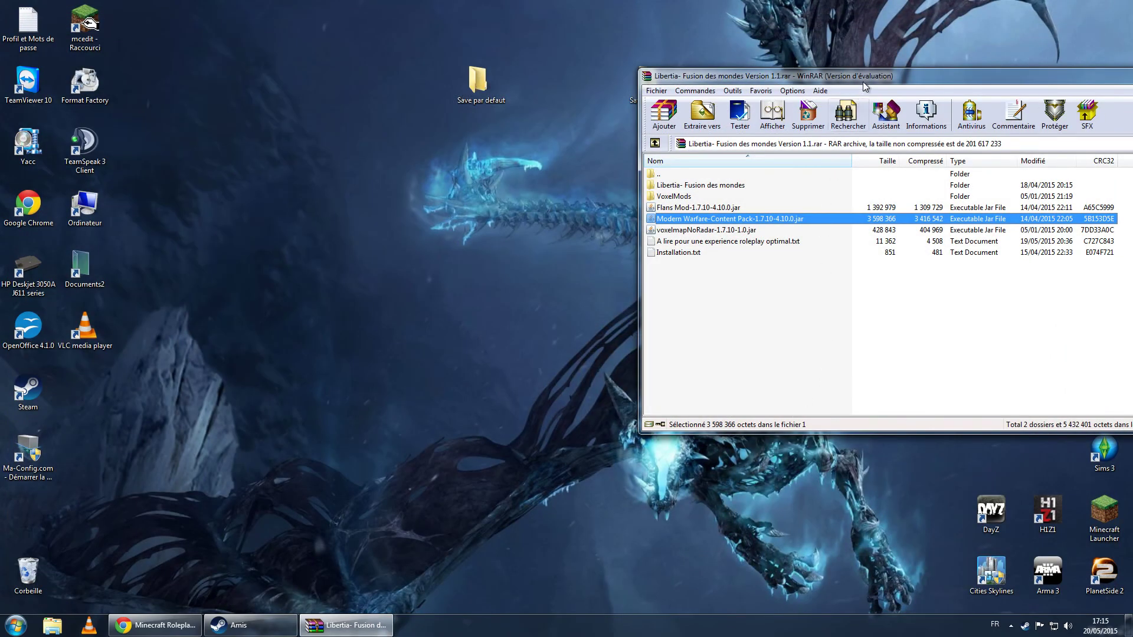
- Move the Libertia- Fusion des mondes Version 1.1.rar archive window fully into view on the desktop and close it
left_click_drag(867, 82, 515, 92)
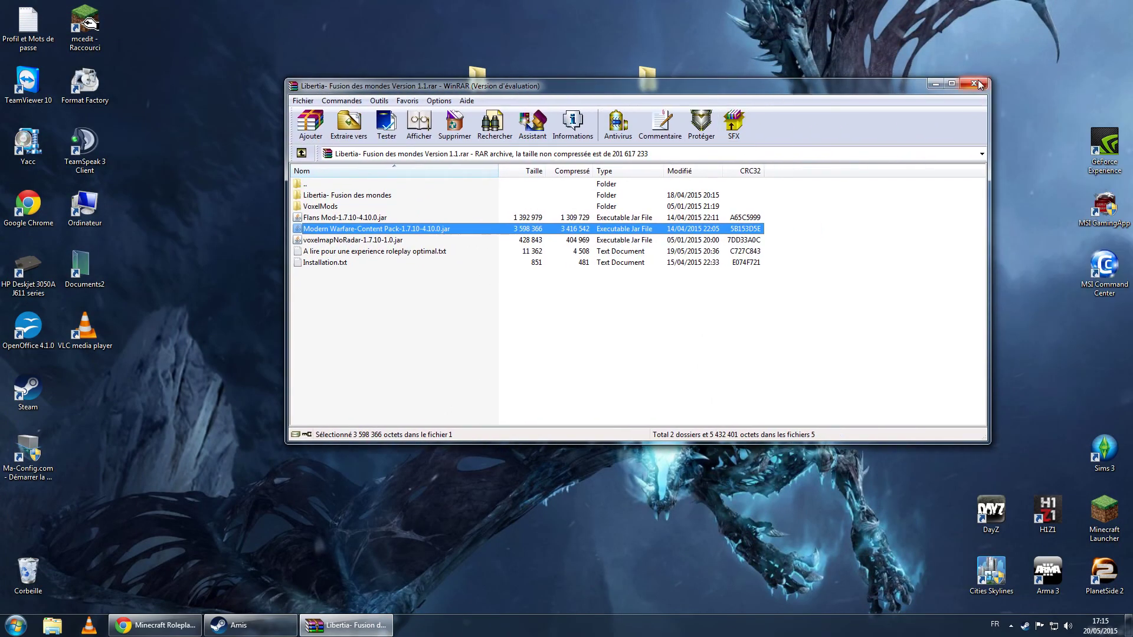
left_click(395, 202)
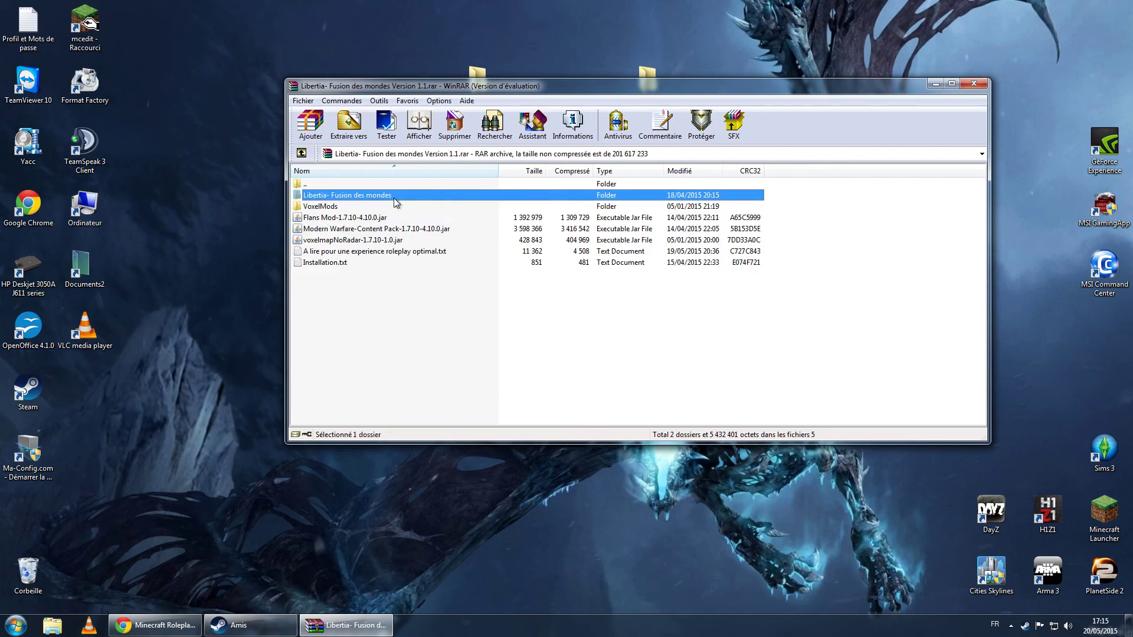
left_click(971, 86)
- Empty the desktop's recycle bin, confirm the deletion and clear the icon selection
right_click(47, 575)
left_click(104, 511)
key("Return")
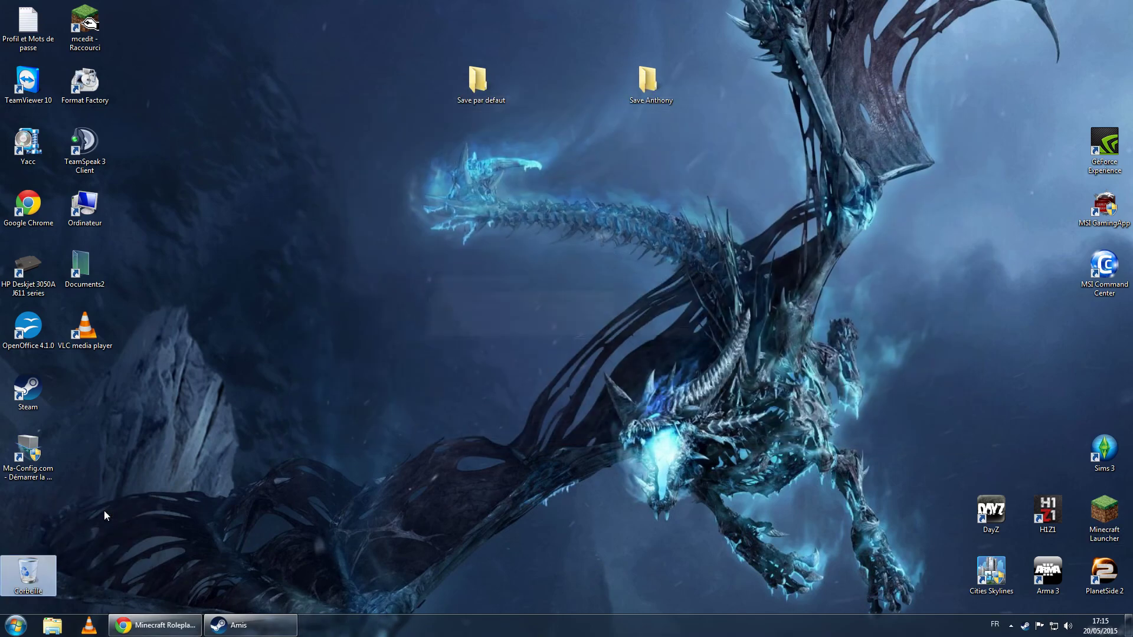
left_click(218, 412)
left_click(52, 625)
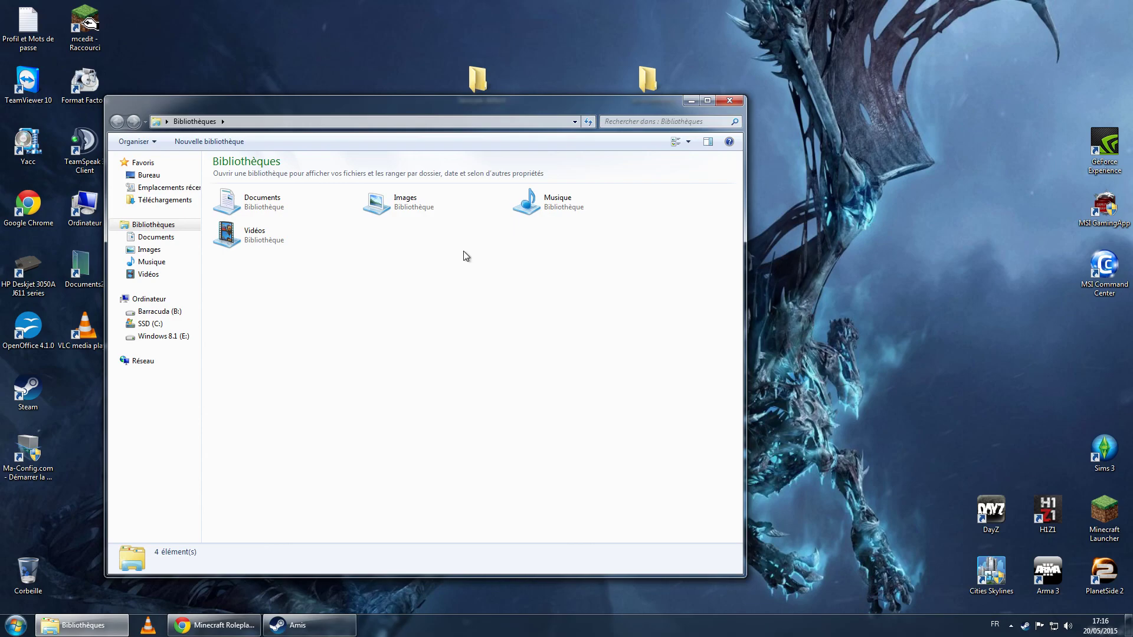
left_click_drag(490, 105, 607, 65)
left_click(814, 59)
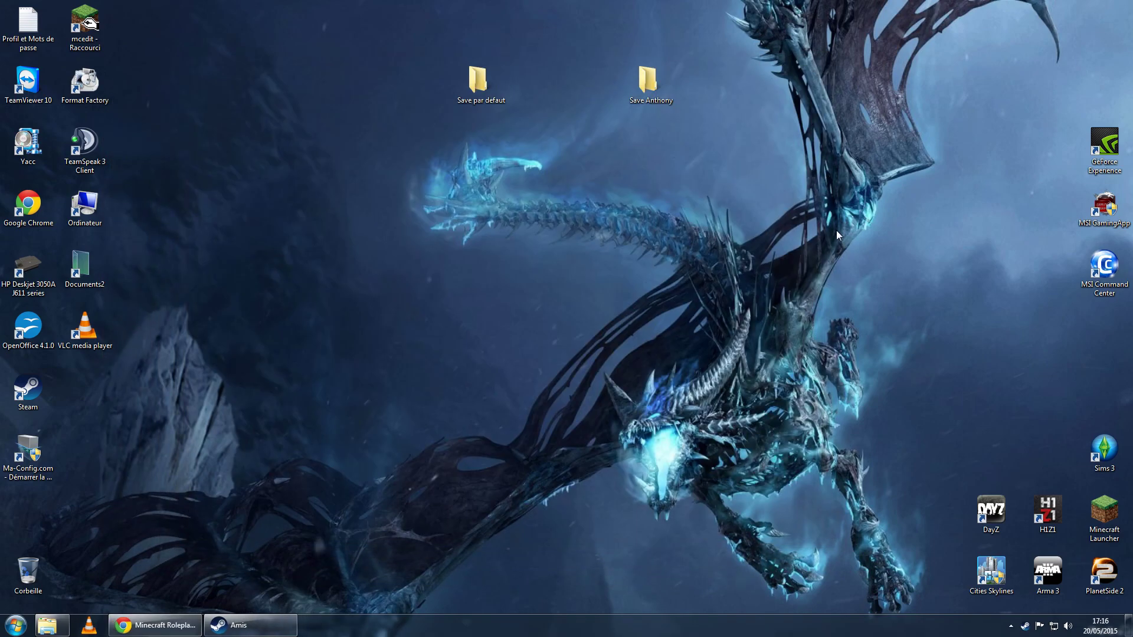